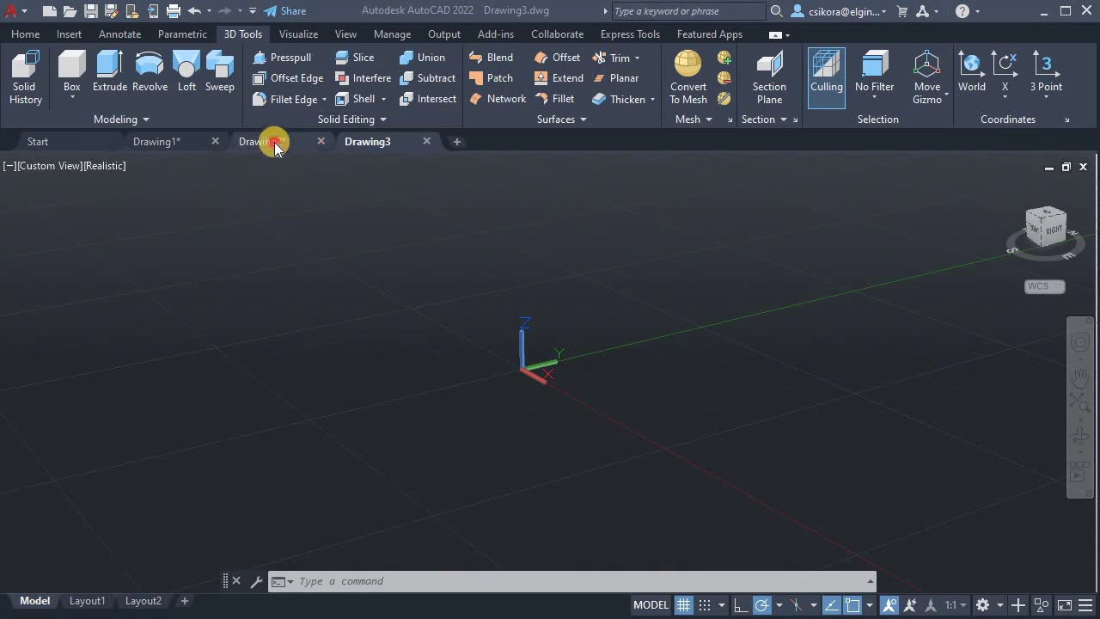
# Step: Cycle through the Drawing1 and Start tabs, ending on Drawing2 with the finished Quiz 1 part
pyautogui.click(203, 140)
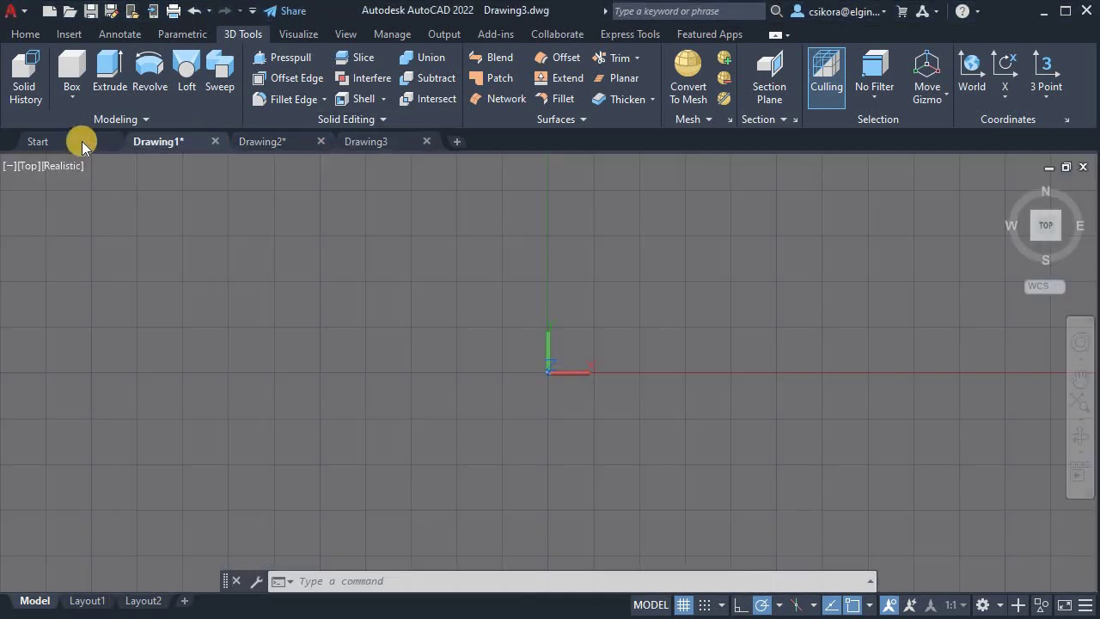
pyautogui.click(75, 141)
pyautogui.click(155, 140)
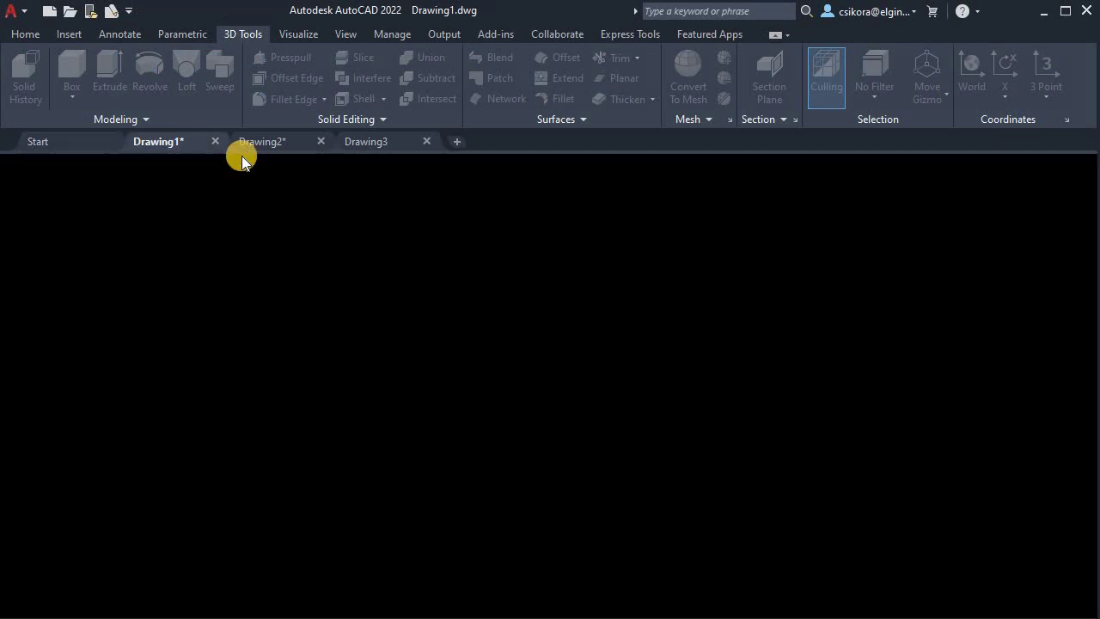
pyautogui.click(295, 143)
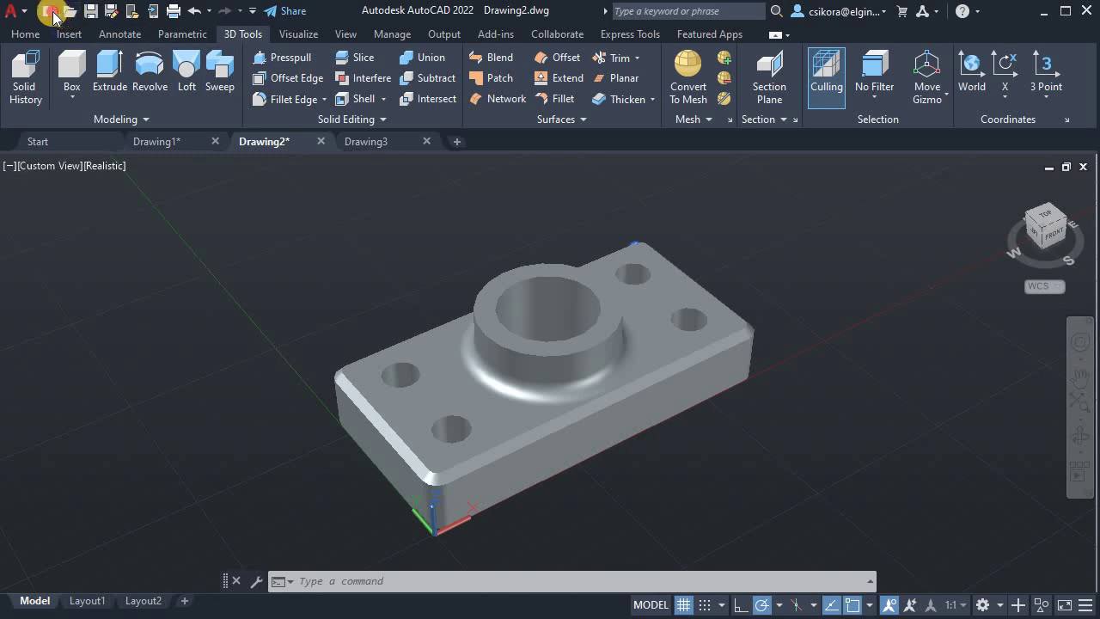
# Step: Create a new drawing from the acad3D template and set the ViewCube to the Top view
pyautogui.click(51, 11)
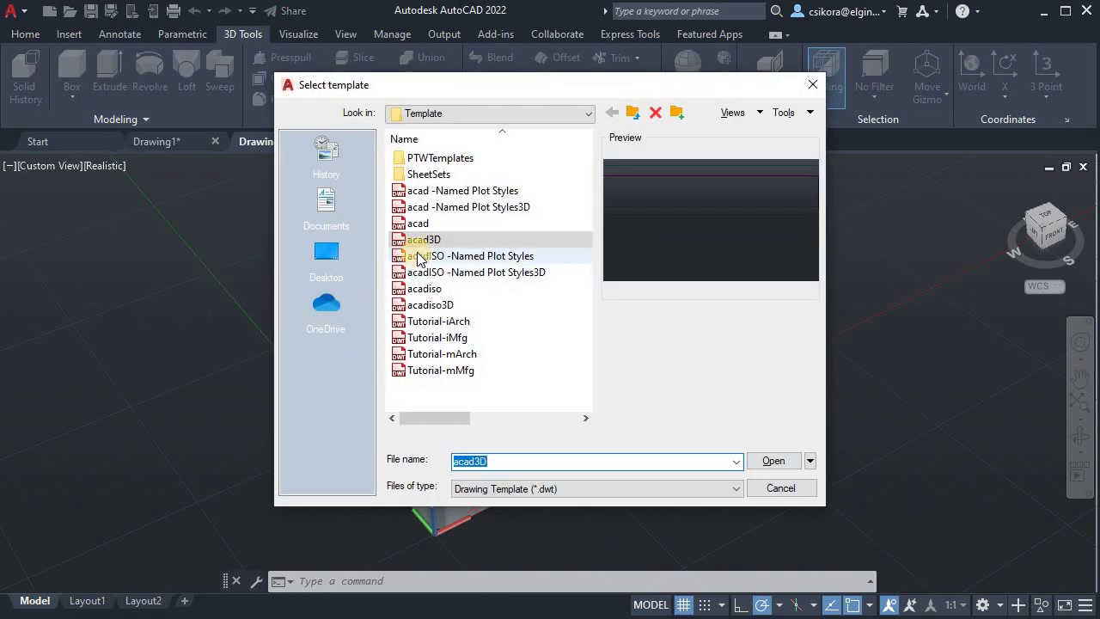
pyautogui.click(423, 242)
pyautogui.doubleClick(425, 243)
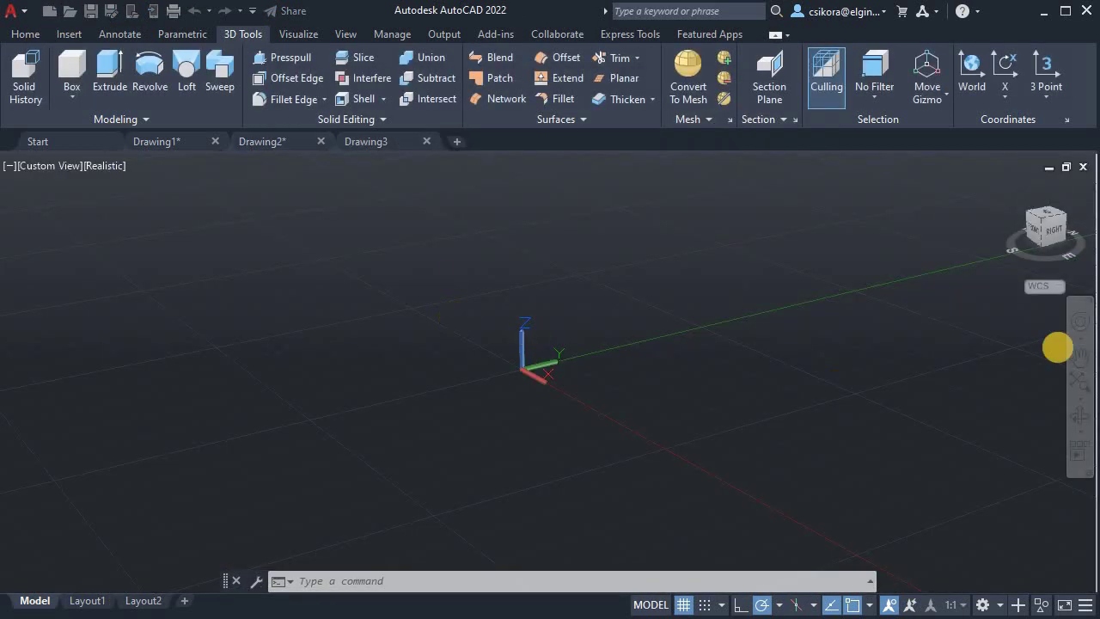
pyautogui.click(1040, 213)
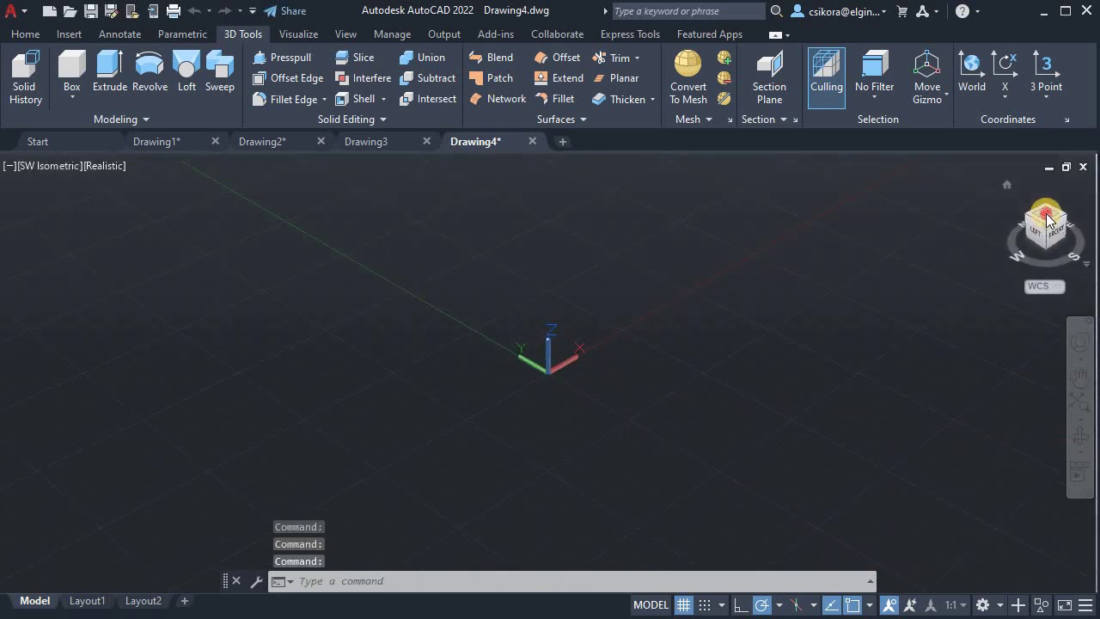
pyautogui.click(1046, 220)
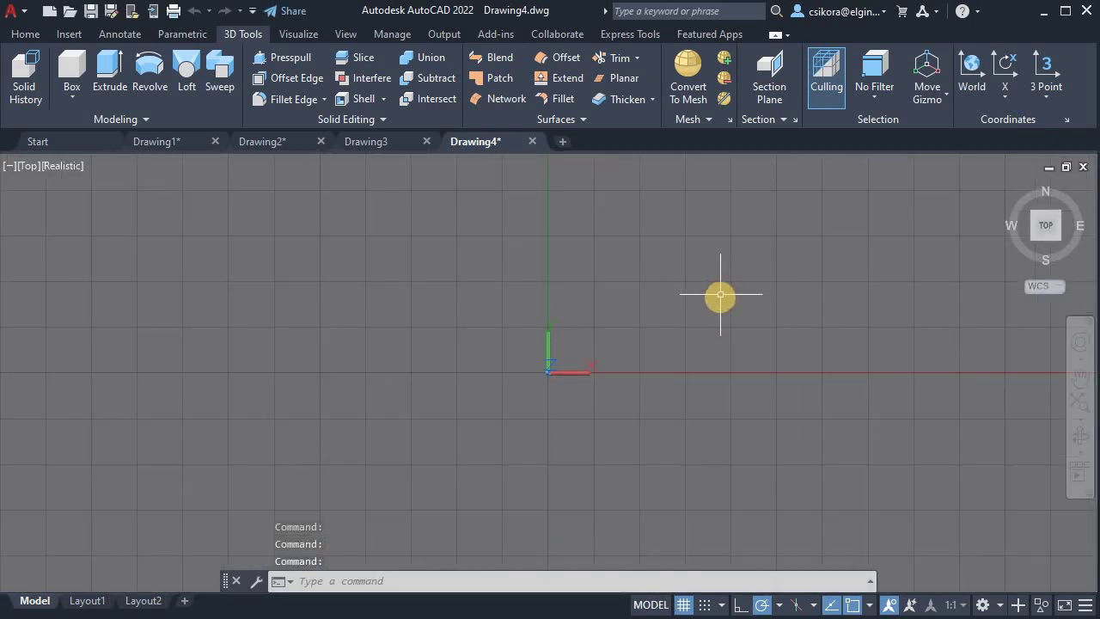
# Step: With grid snap on, draw a 6 by 3 rectangle anchored at the origin
pyautogui.click(704, 605)
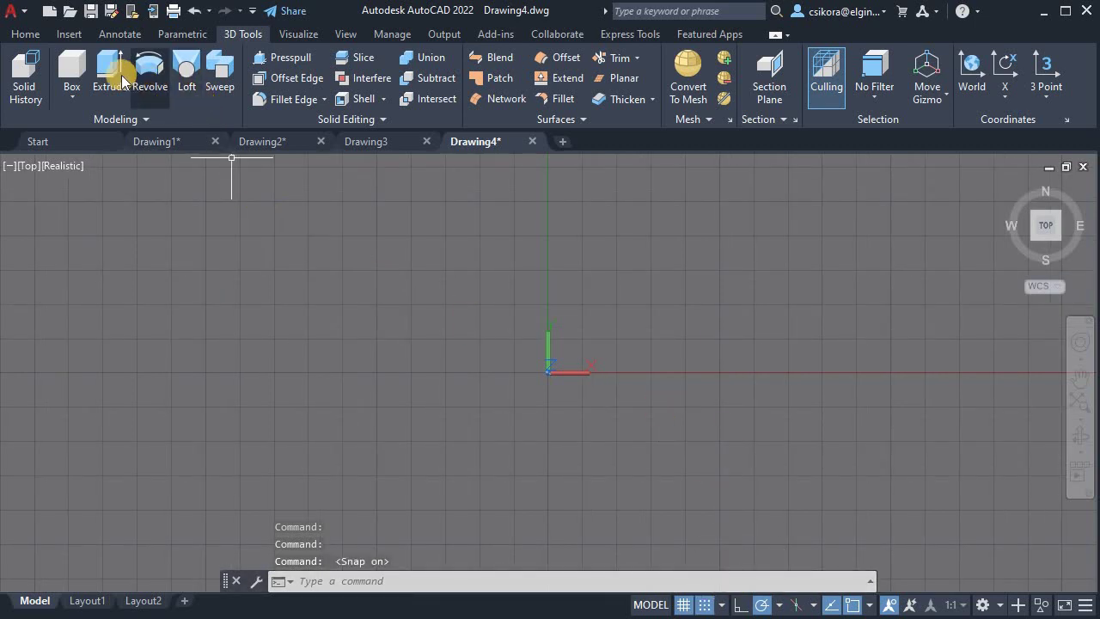
pyautogui.click(25, 33)
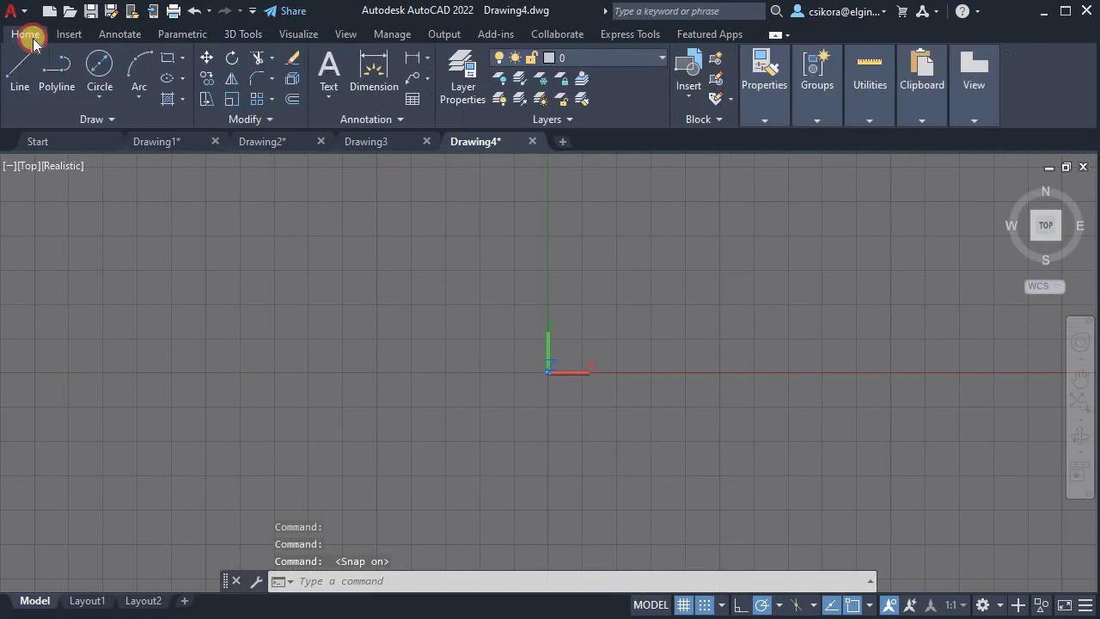
pyautogui.click(170, 63)
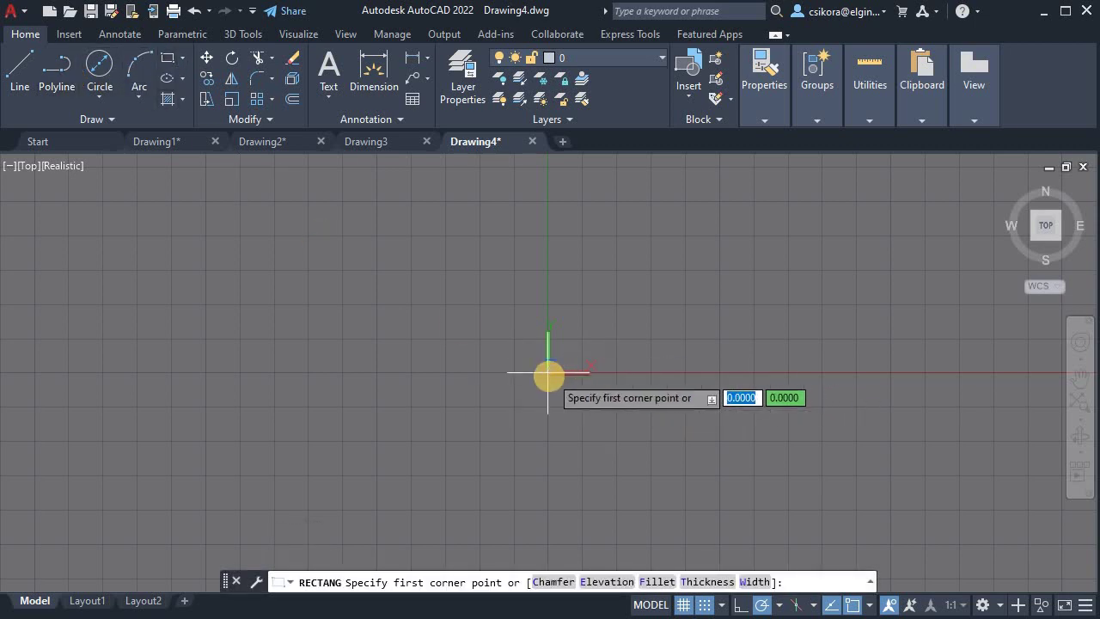
pyautogui.click(548, 372)
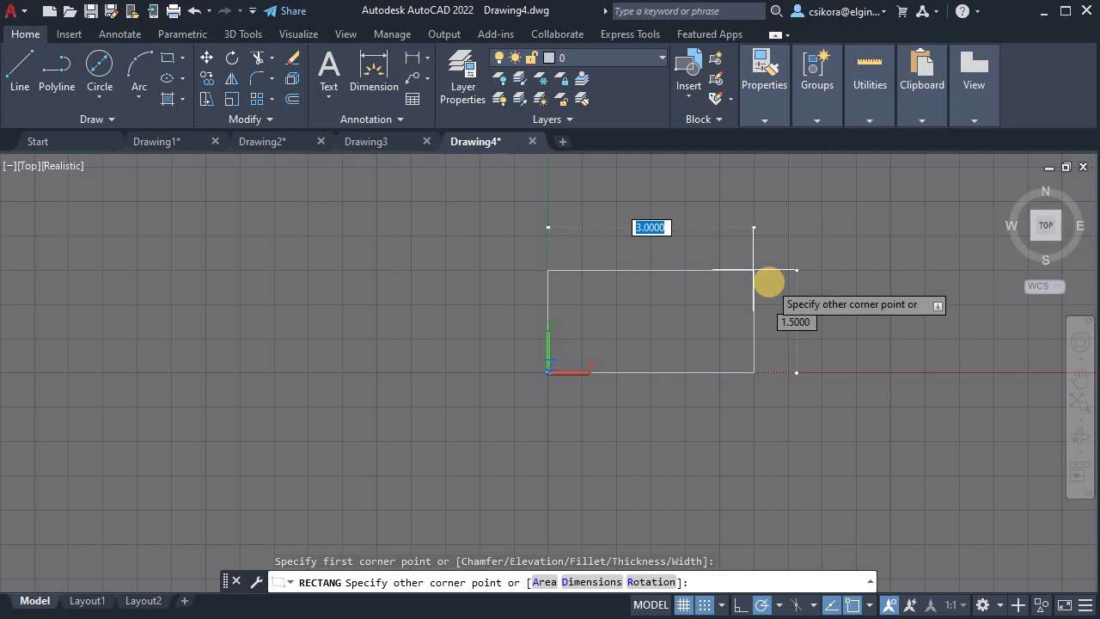
pyautogui.write('6')
pyautogui.press('Tab')
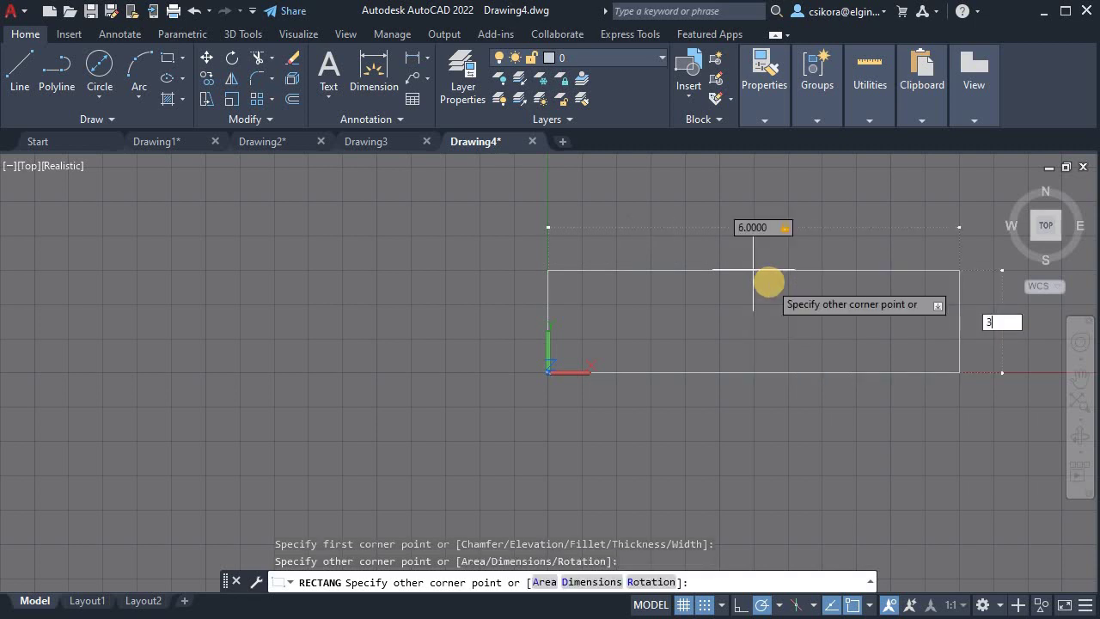
pyautogui.write('3')
pyautogui.press('Return')
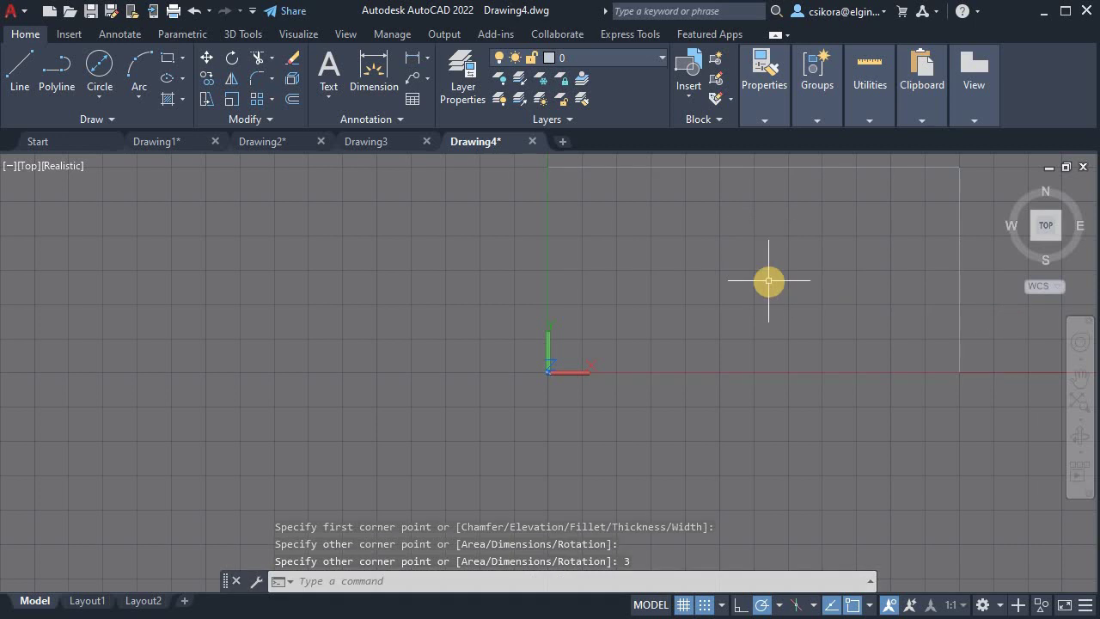
# Step: Draw a 1.25-diameter circle inside the rectangle
pyautogui.click(100, 66)
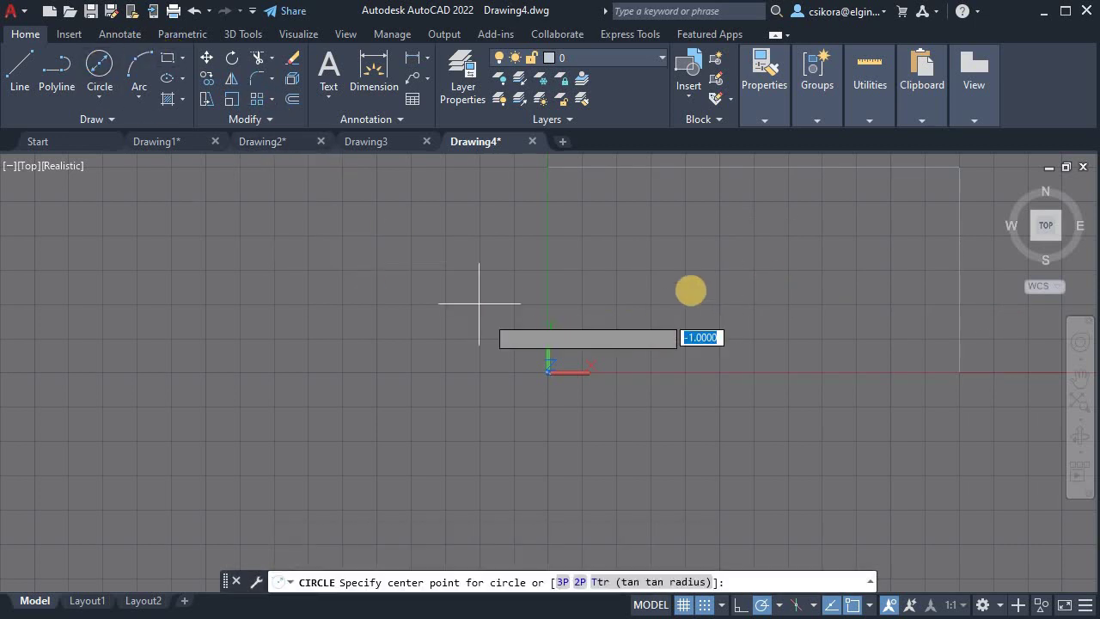
pyautogui.click(749, 273)
pyautogui.write('d')
pyautogui.press('Return')
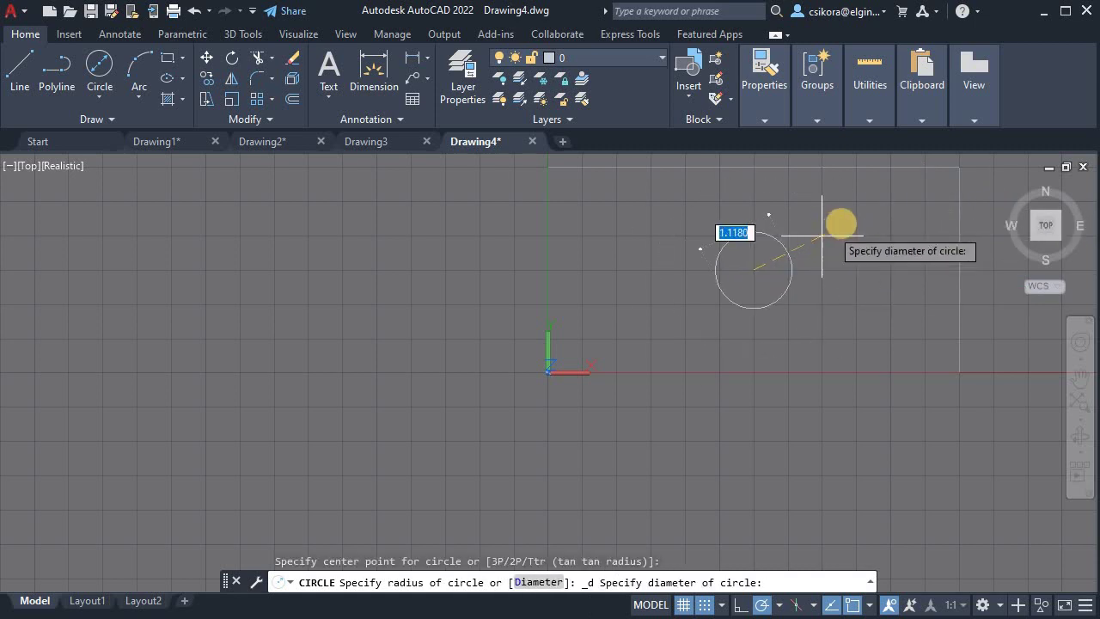
pyautogui.write('1.25')
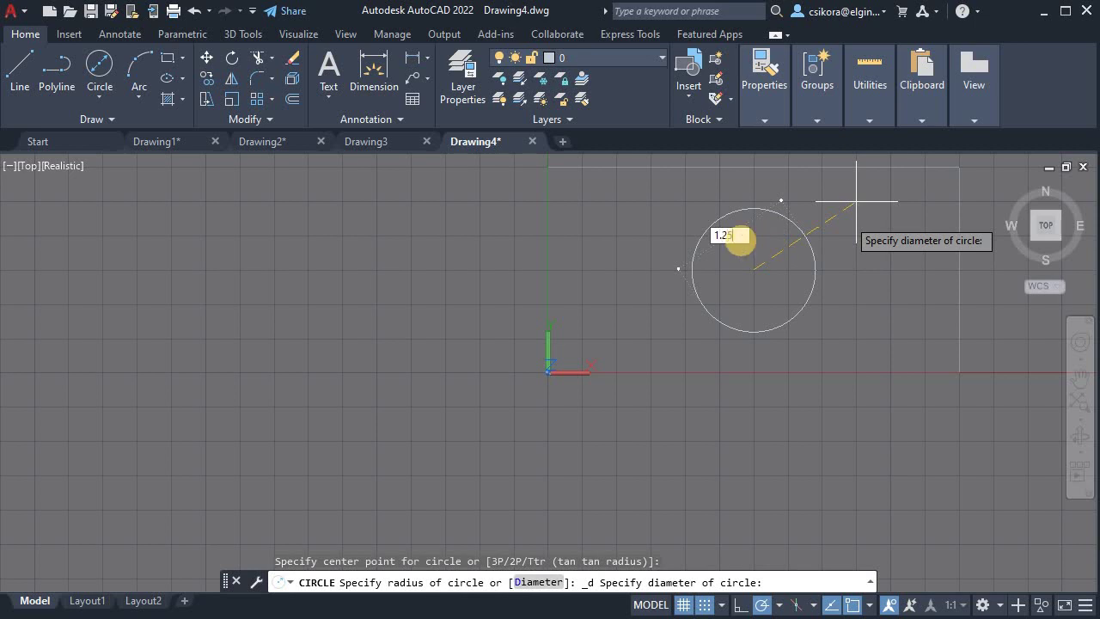
pyautogui.press('Return')
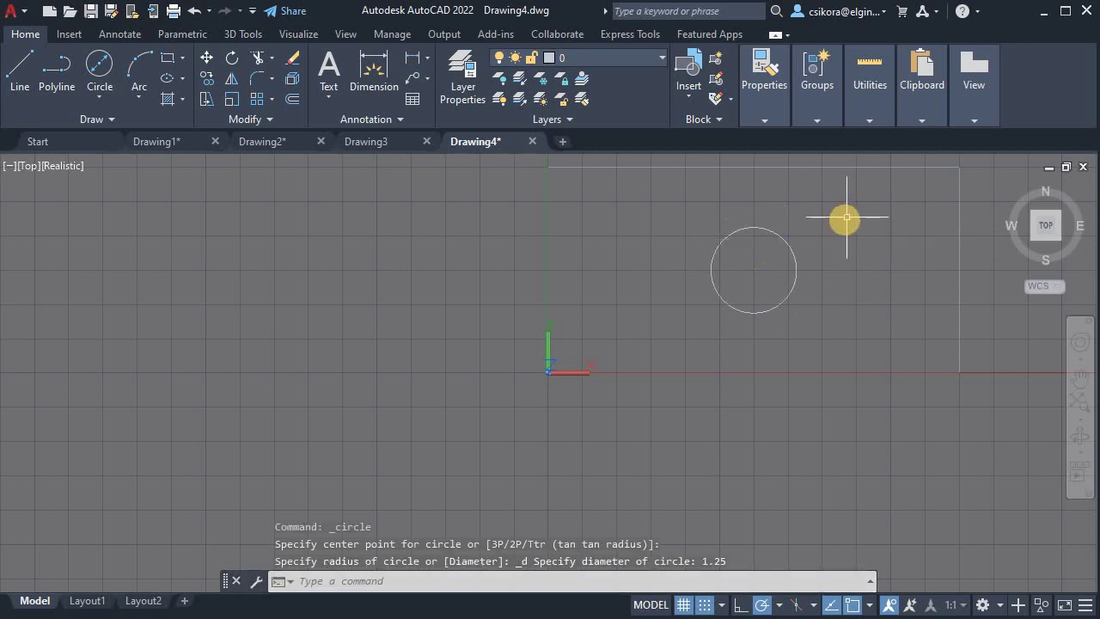
# Step: Undo the oversized 2.25-radius circle and draw a concentric 2.25-diameter circle instead
pyautogui.rightClick(760, 272)
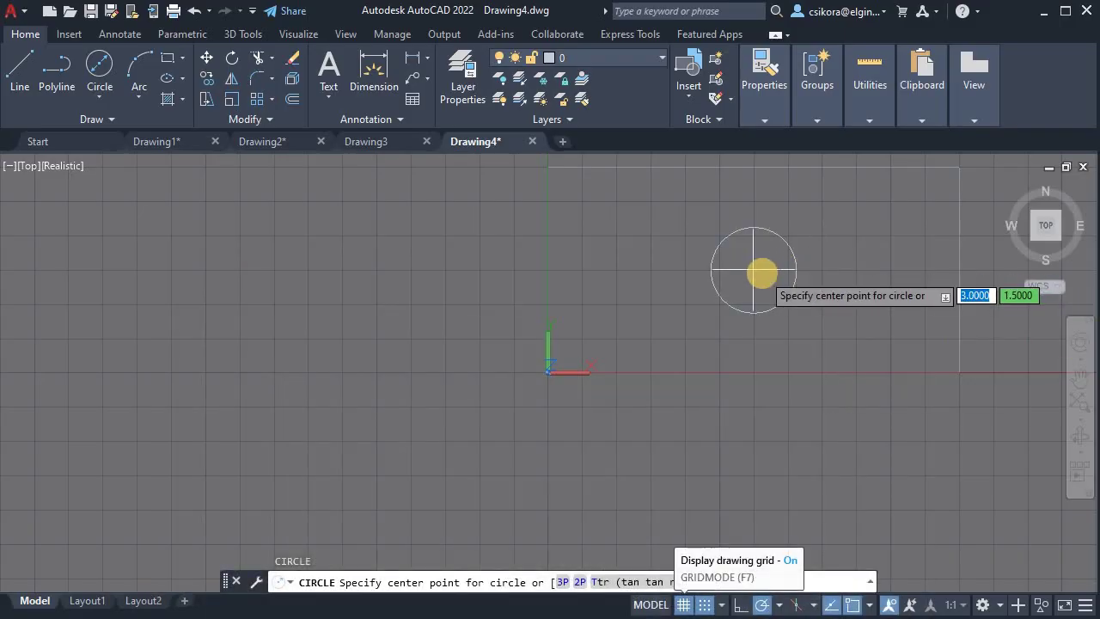
pyautogui.click(754, 269)
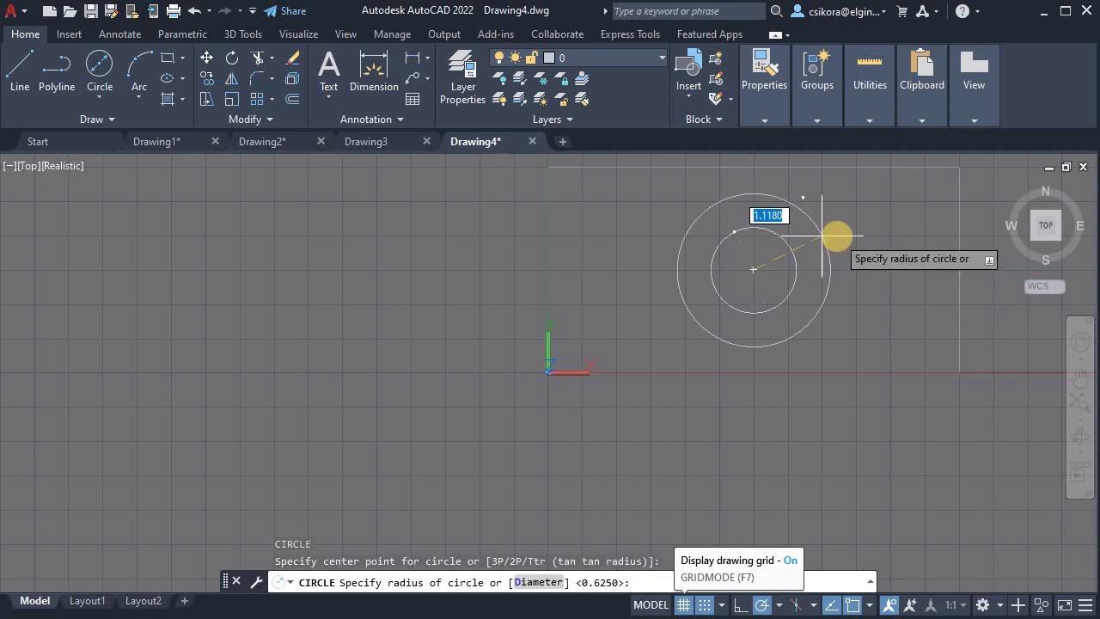
pyautogui.press('Return')
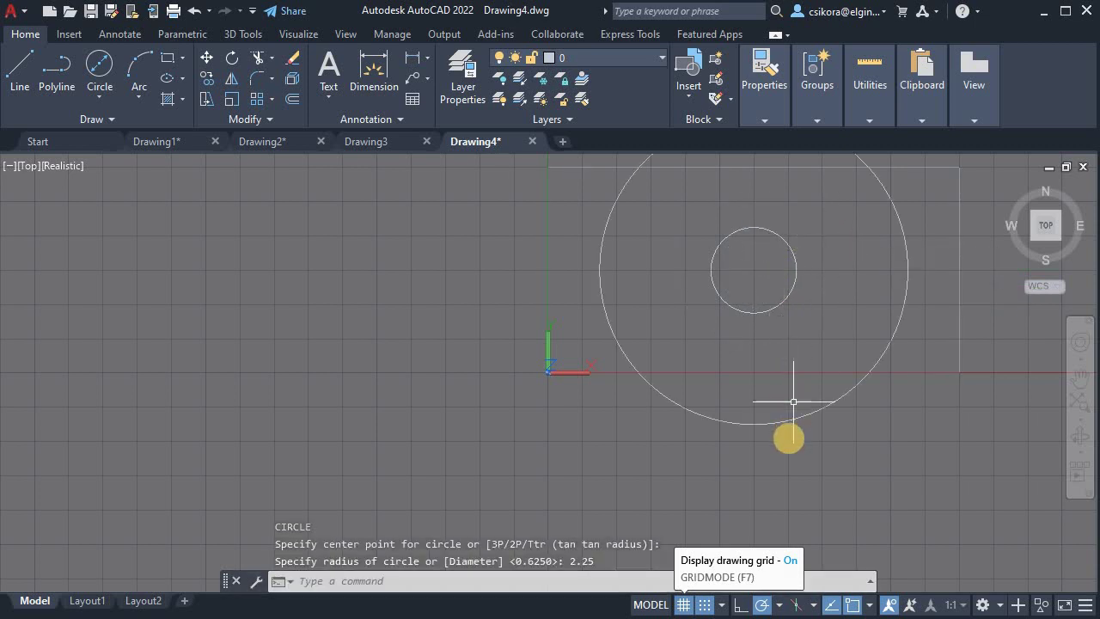
pyautogui.press('Escape')
pyautogui.press('Escape')
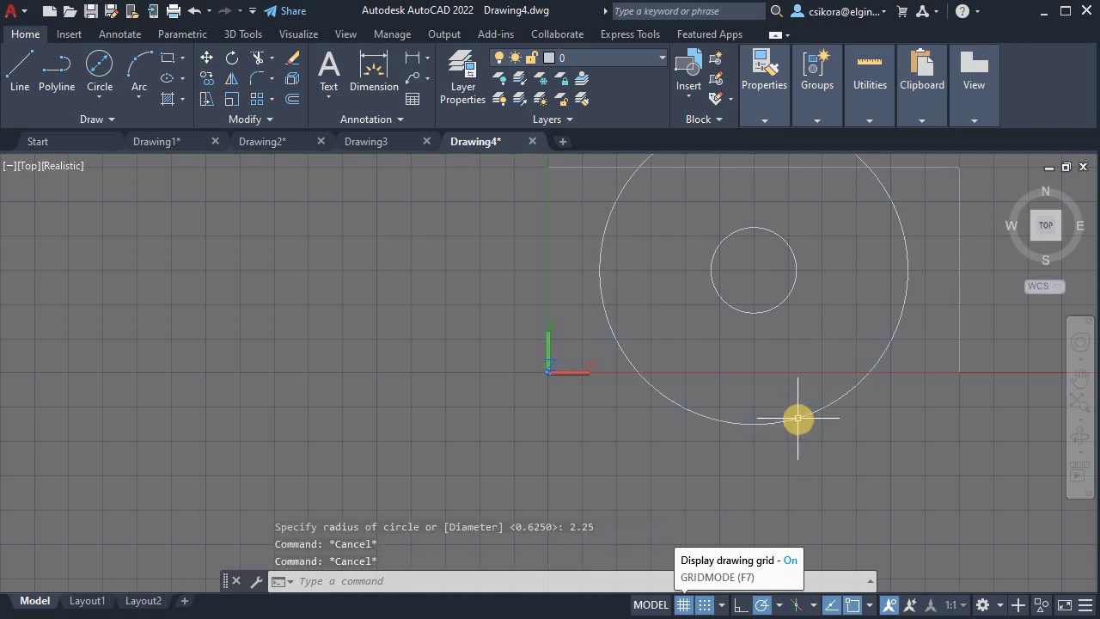
pyautogui.hotkey('ctrl', 'z')
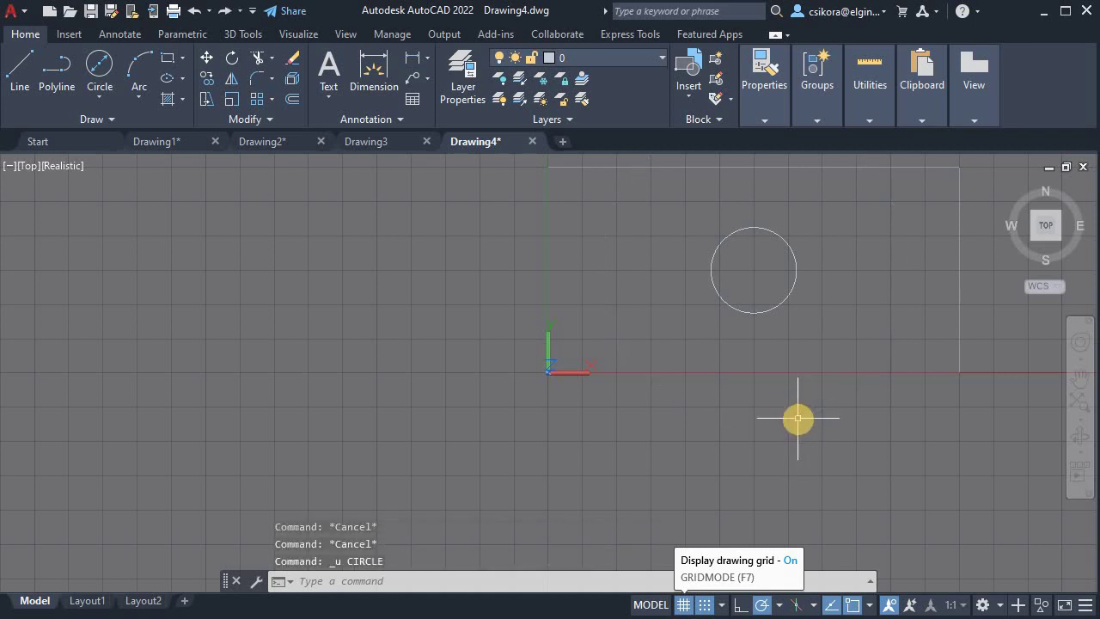
pyautogui.click(101, 93)
pyautogui.click(164, 171)
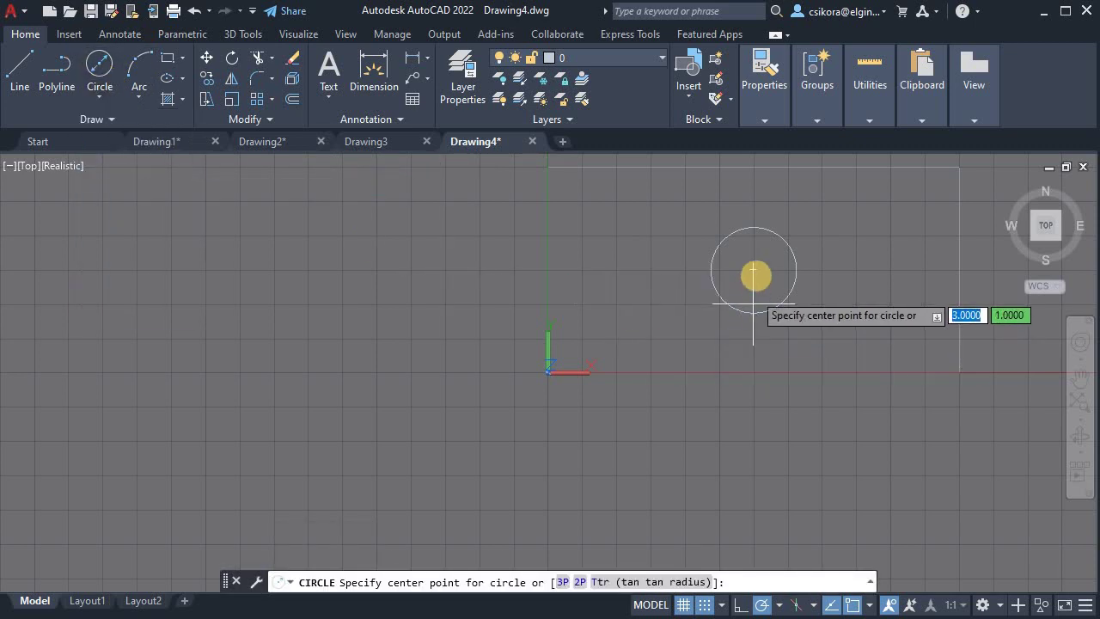
pyautogui.click(754, 270)
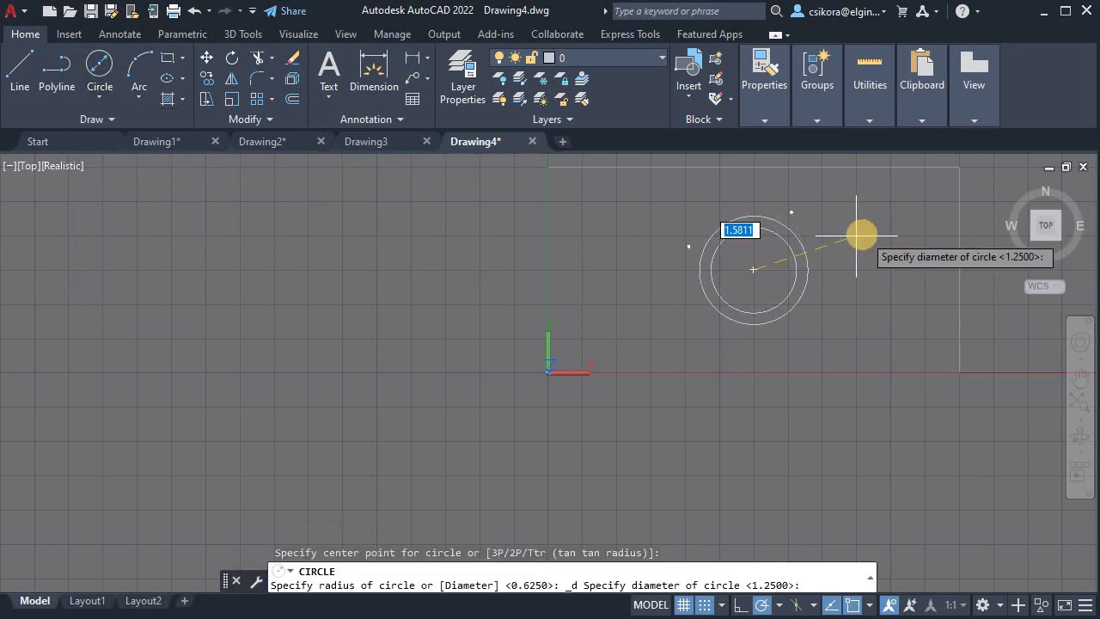
pyautogui.write('2.25')
pyautogui.press('Return')
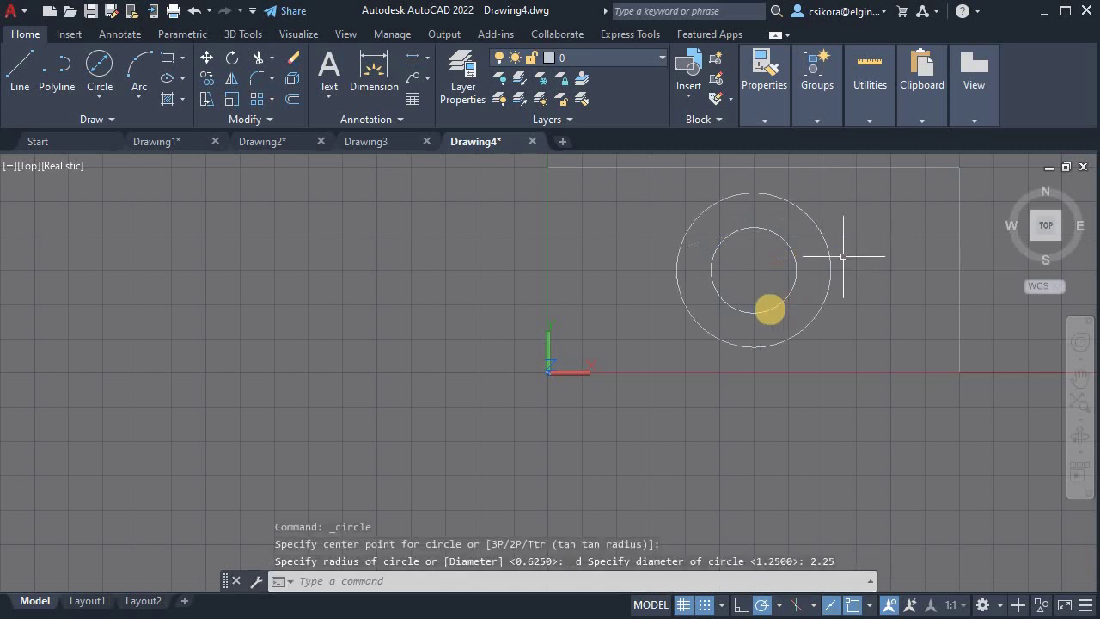
# Step: With snap off, add a 0.5-diameter circle near the rectangle's upper-left corner
pyautogui.click(101, 101)
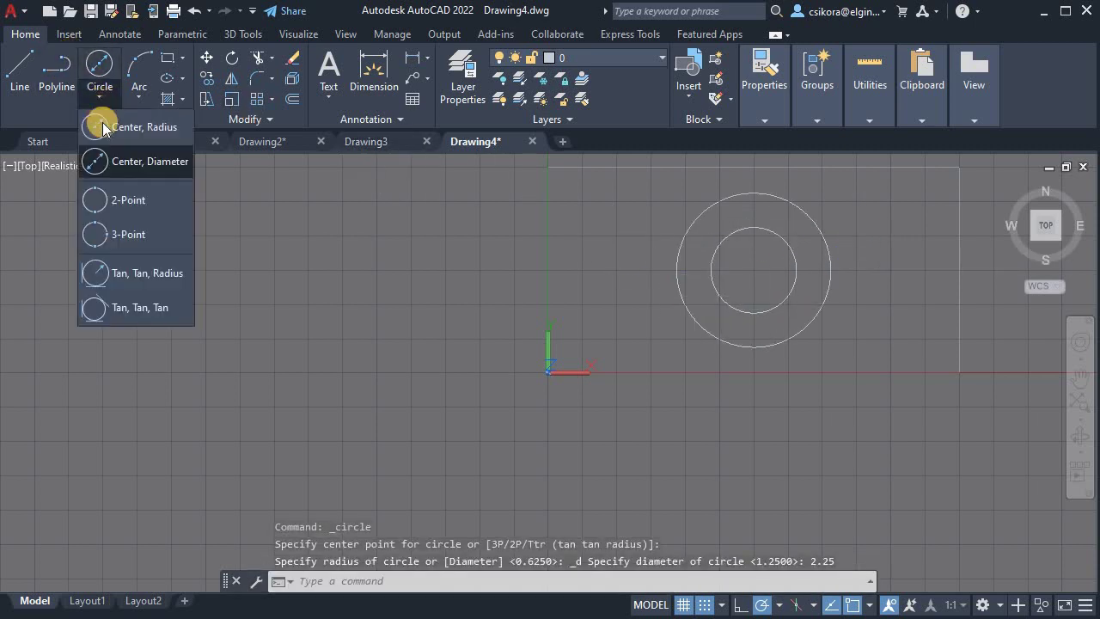
pyautogui.click(103, 160)
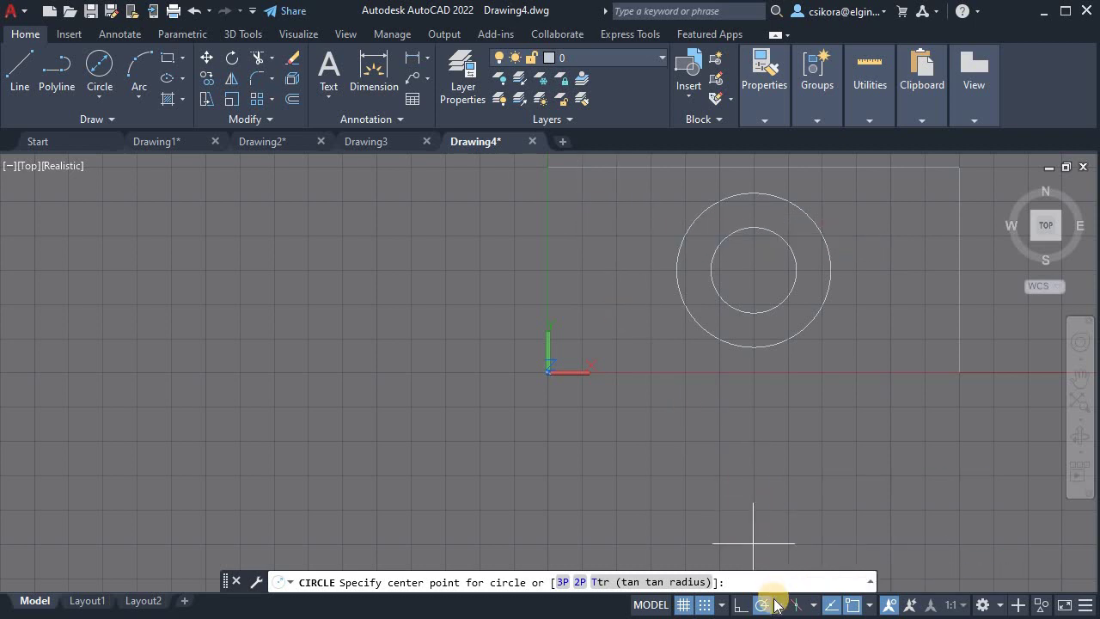
pyautogui.click(704, 604)
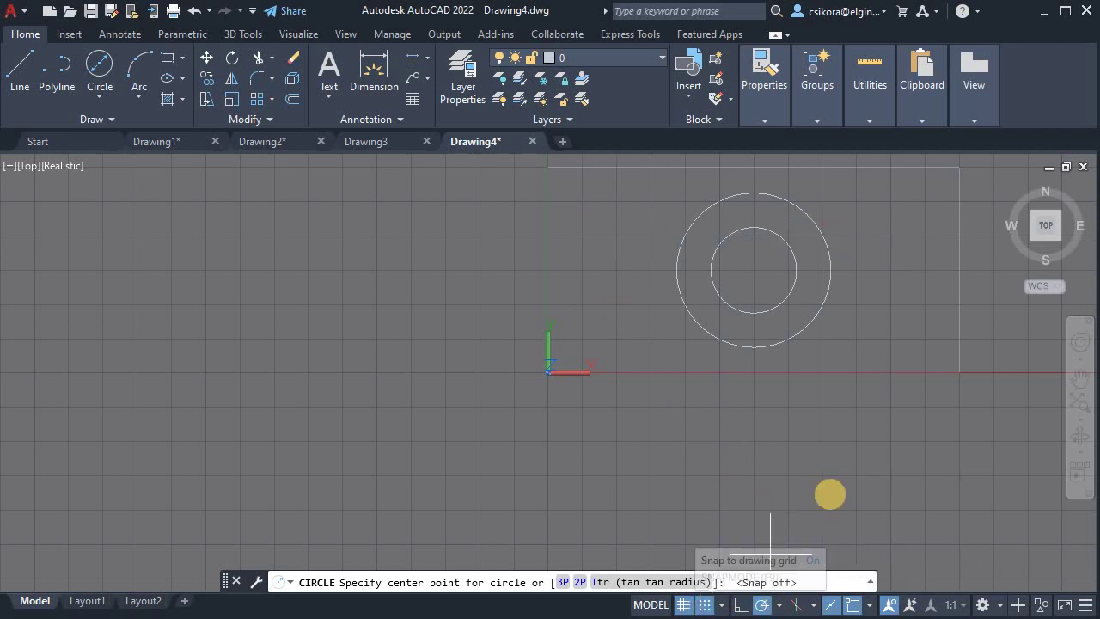
pyautogui.click(607, 217)
pyautogui.write('.5')
pyautogui.press('Return')
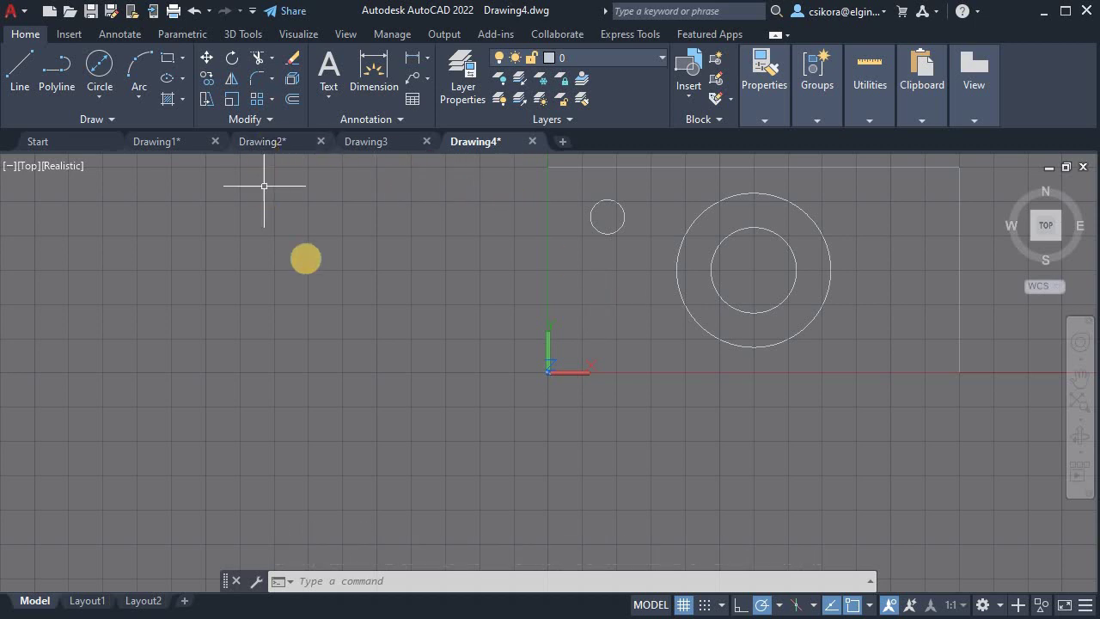
# Step: Apply a Fix constraint to the rectangle's origin corner
pyautogui.click(1046, 228)
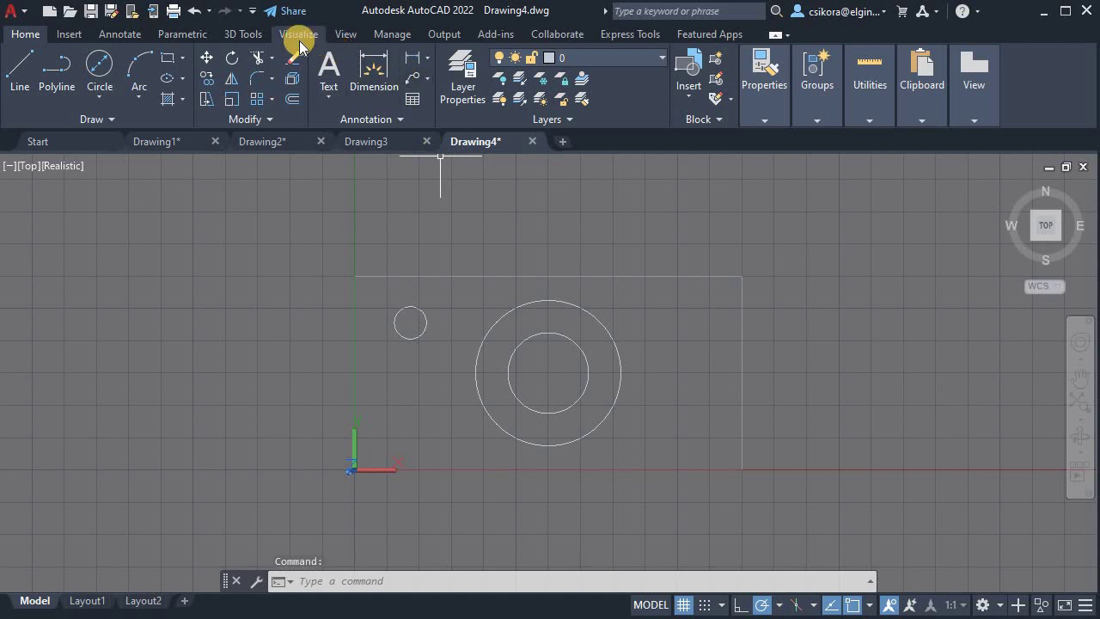
pyautogui.click(186, 38)
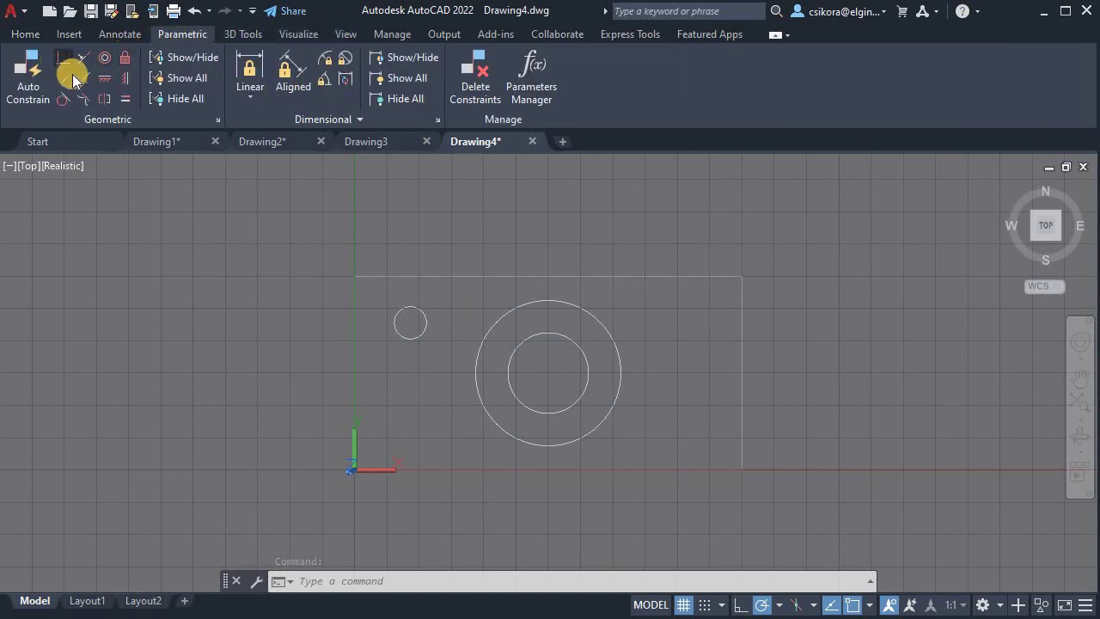
pyautogui.click(126, 57)
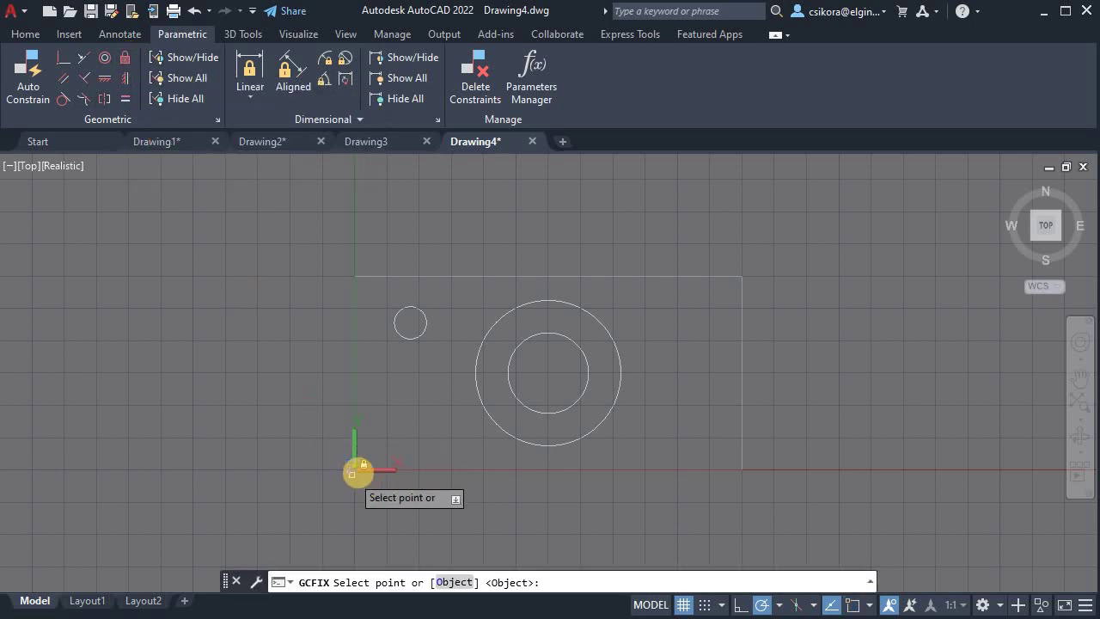
pyautogui.click(355, 468)
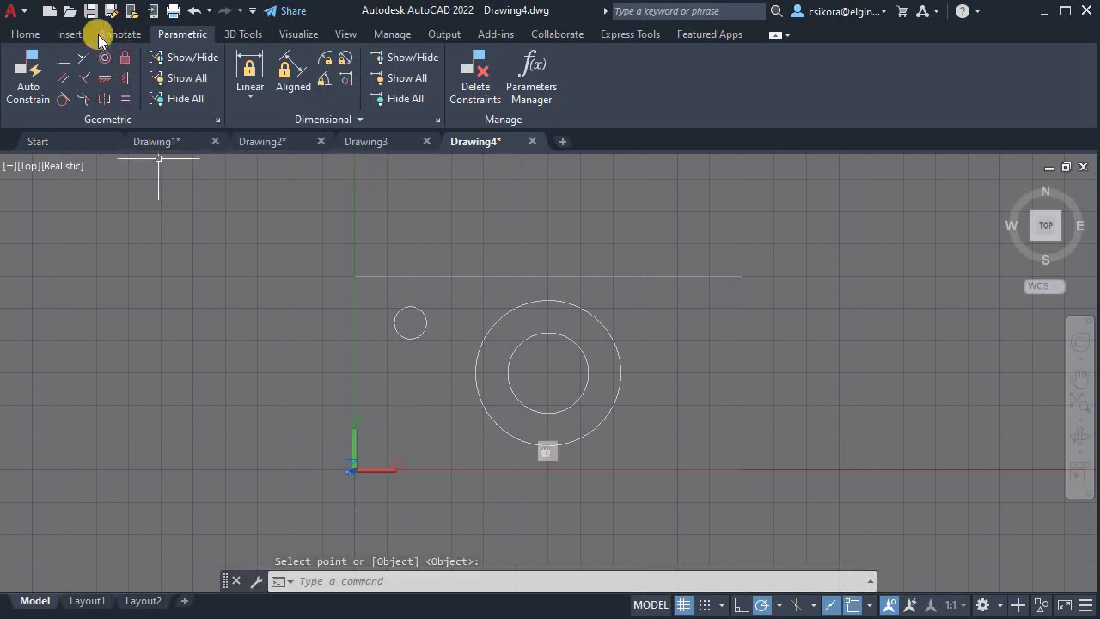
# Step: Auto Constrain the rectangle and all circles
pyautogui.click(31, 62)
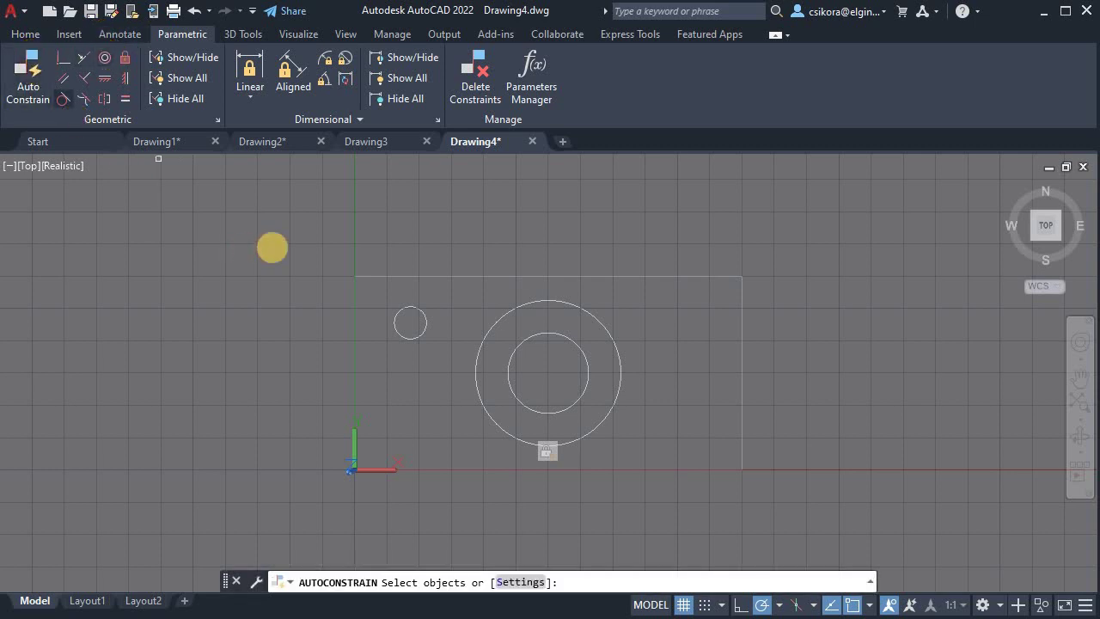
pyautogui.click(283, 244)
pyautogui.click(769, 488)
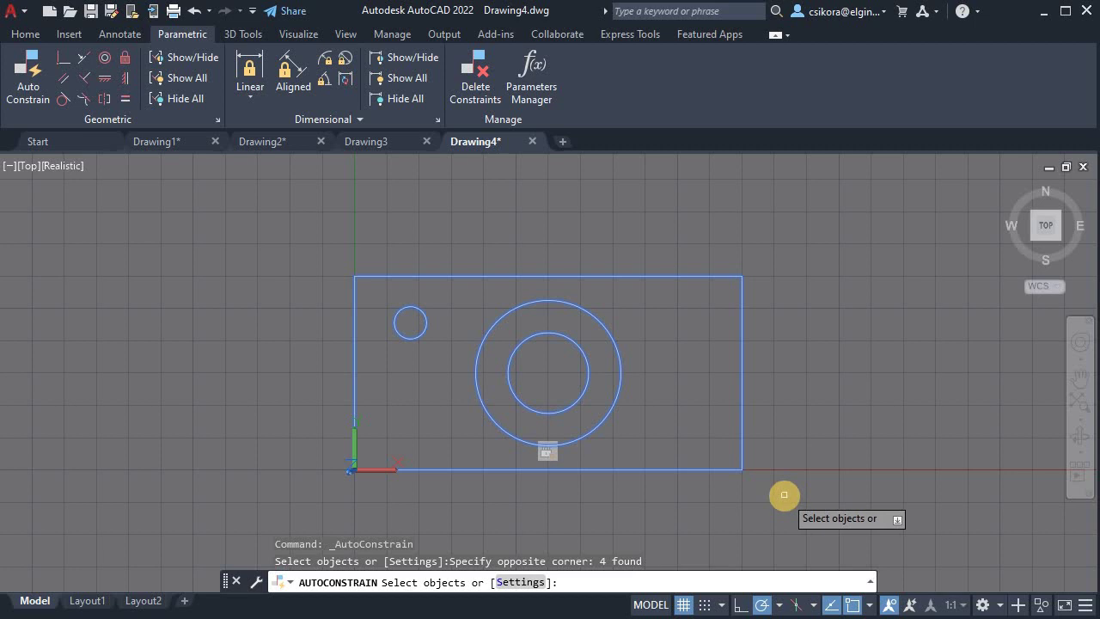
pyautogui.press('Return')
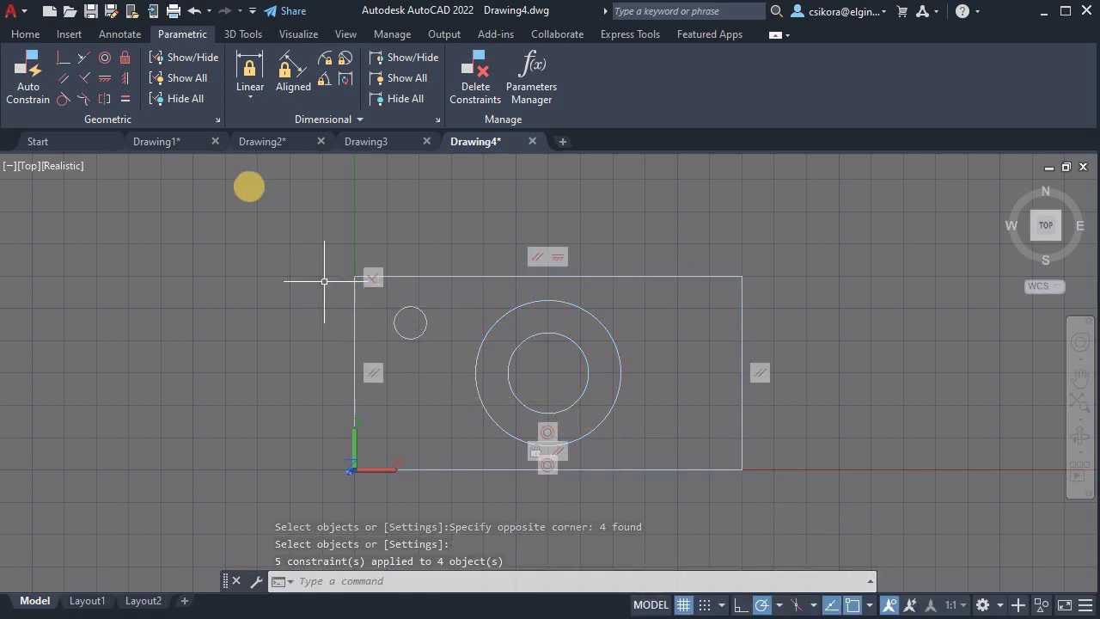
# Step: Add a vertical dimensional constraint of 3.0000 for the rectangle's height
pyautogui.click(125, 60)
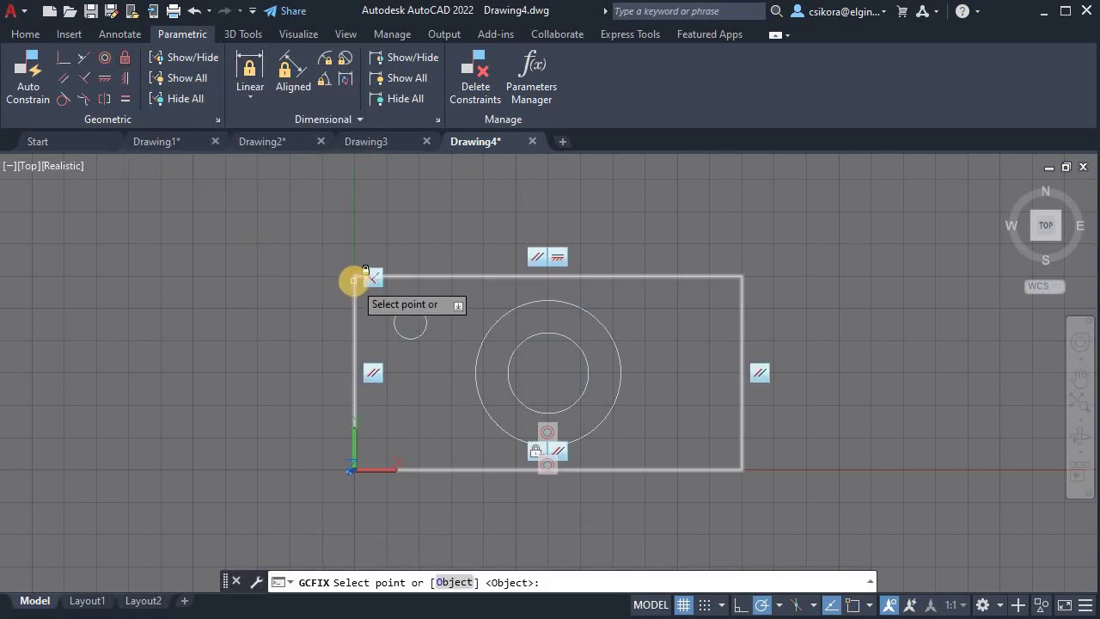
pyautogui.click(251, 92)
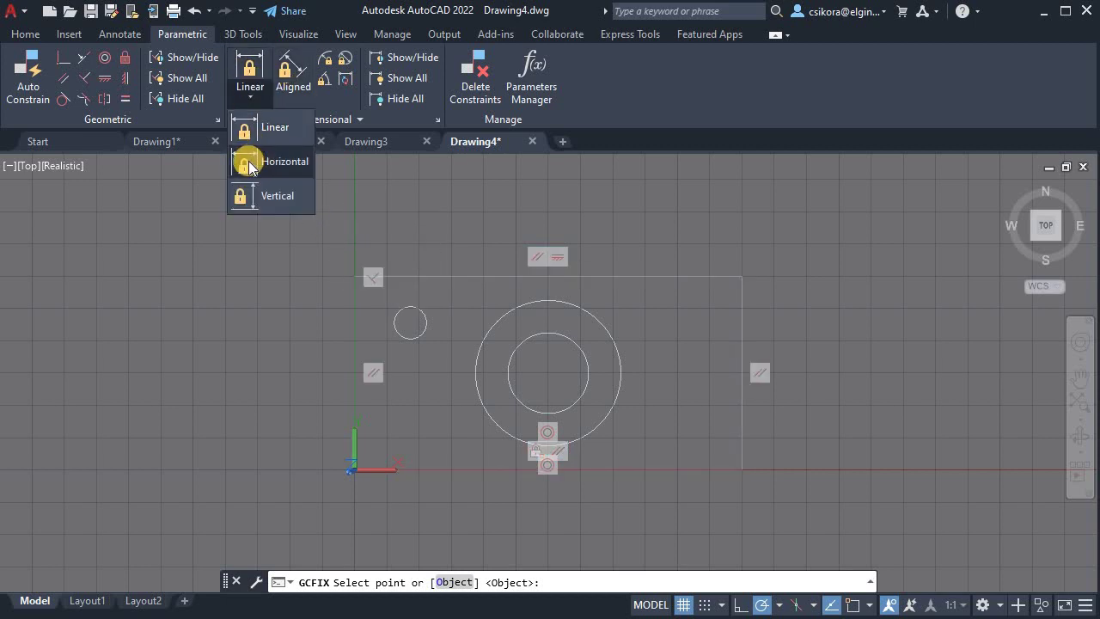
pyautogui.click(246, 196)
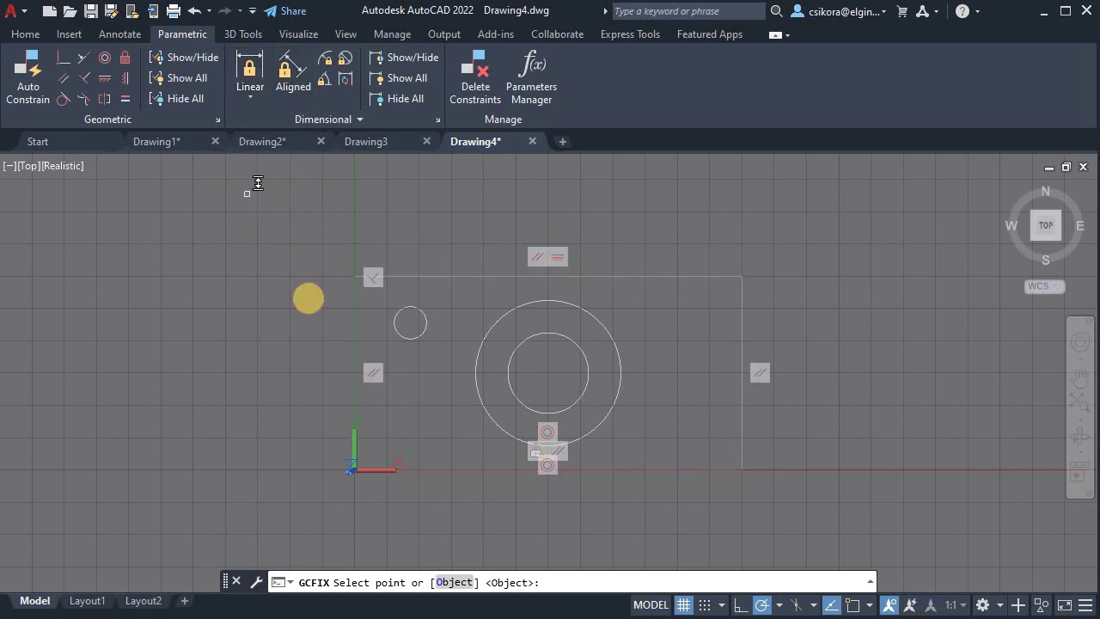
pyautogui.click(363, 272)
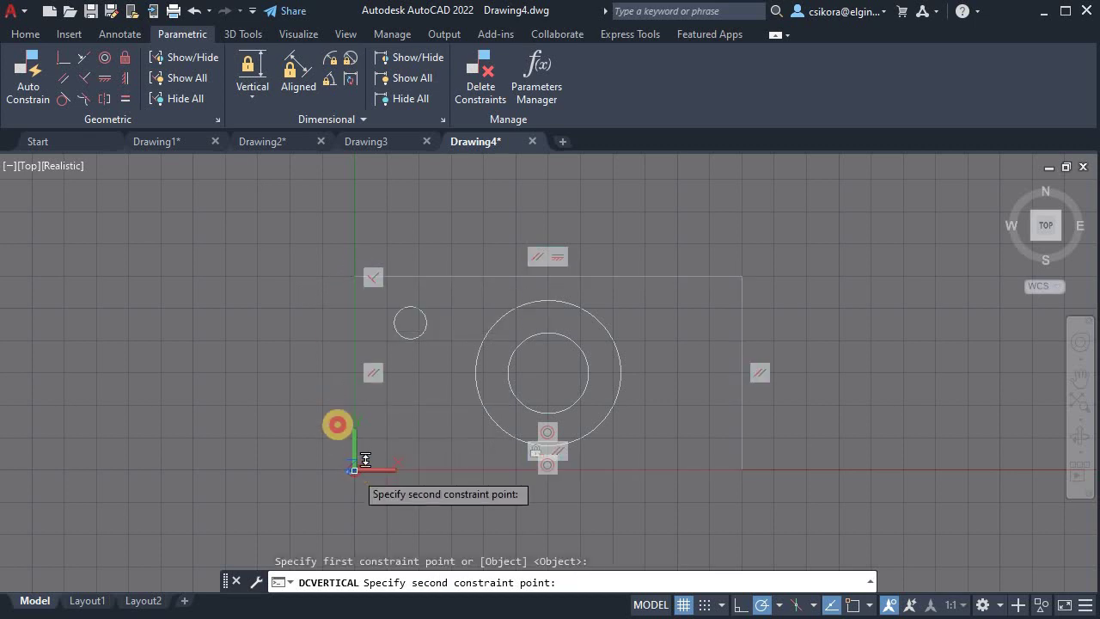
pyautogui.click(353, 467)
pyautogui.click(287, 381)
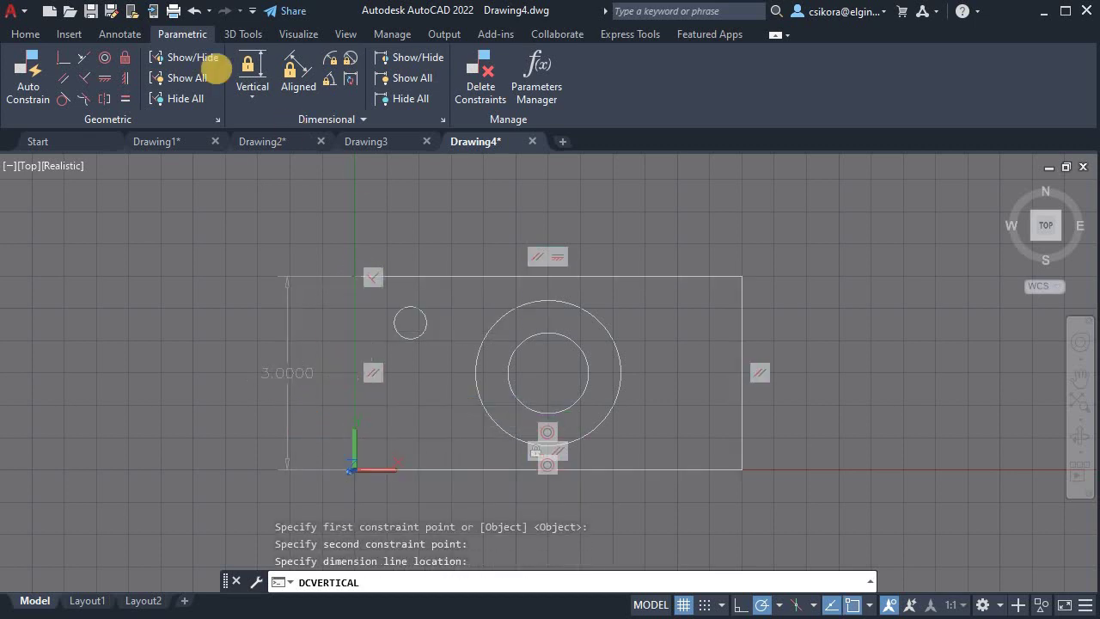
pyautogui.press('Return')
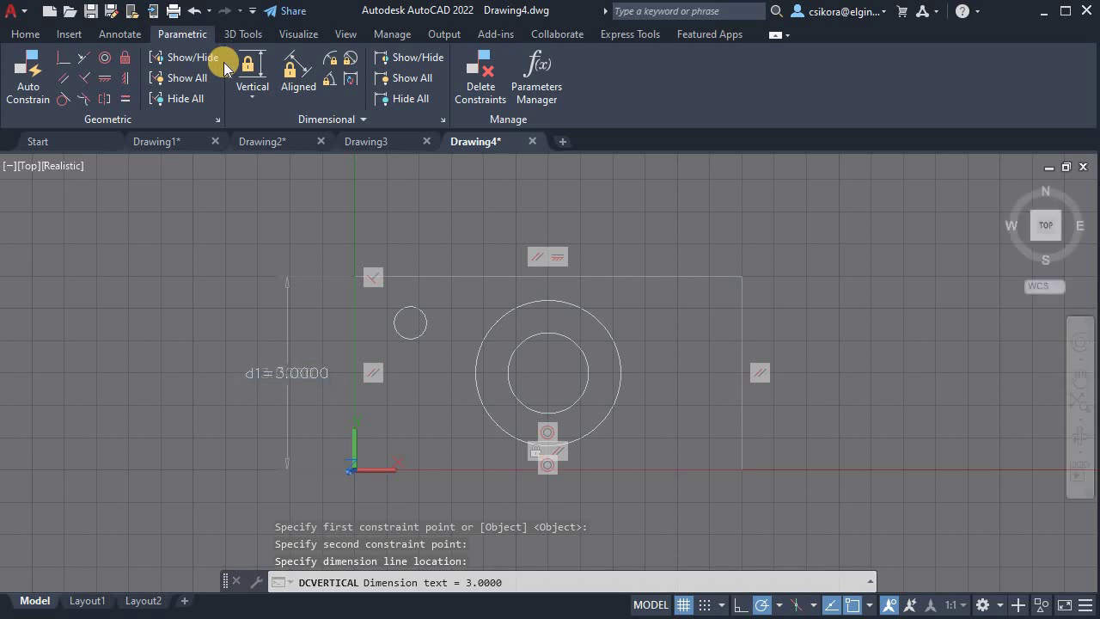
# Step: Add a horizontal dimensional constraint of 6.0000 for the rectangle's width
pyautogui.click(250, 86)
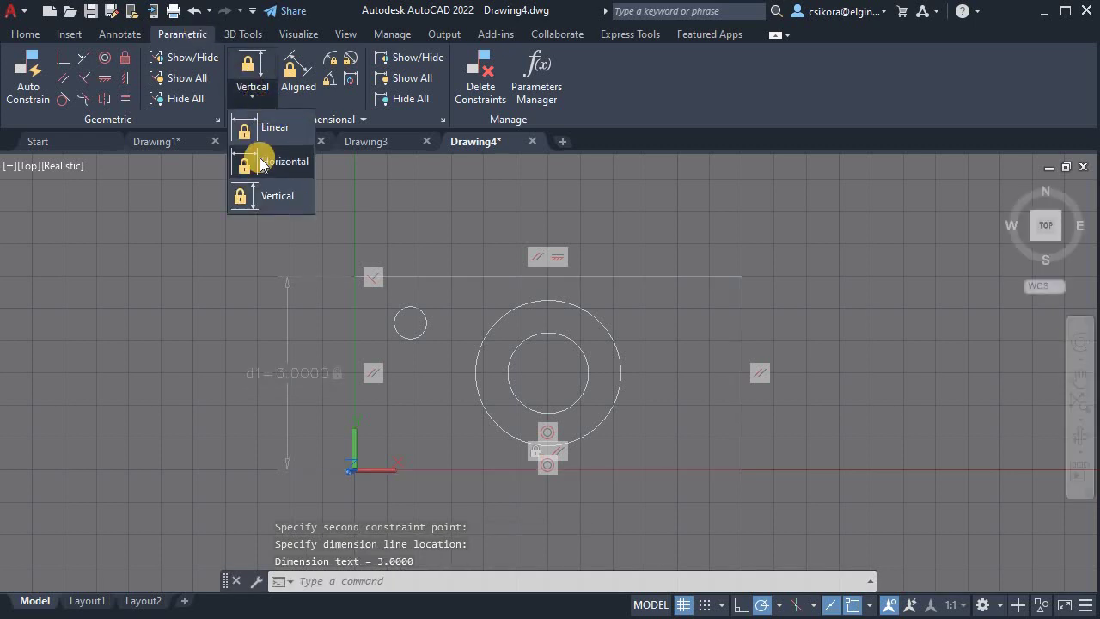
pyautogui.click(274, 163)
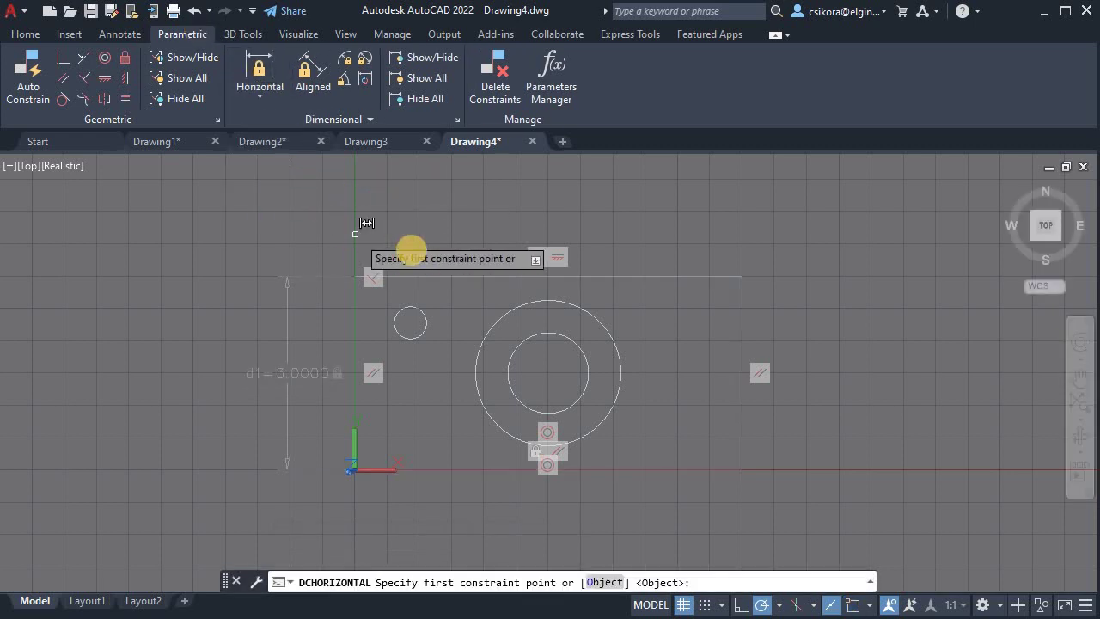
pyautogui.click(378, 469)
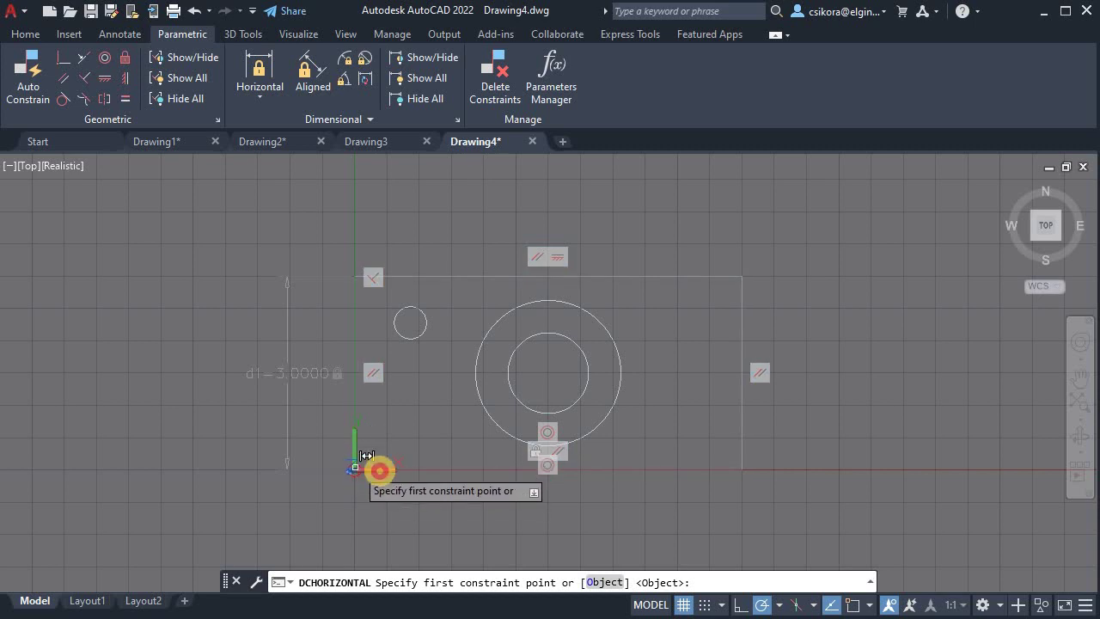
pyautogui.click(741, 469)
pyautogui.click(599, 509)
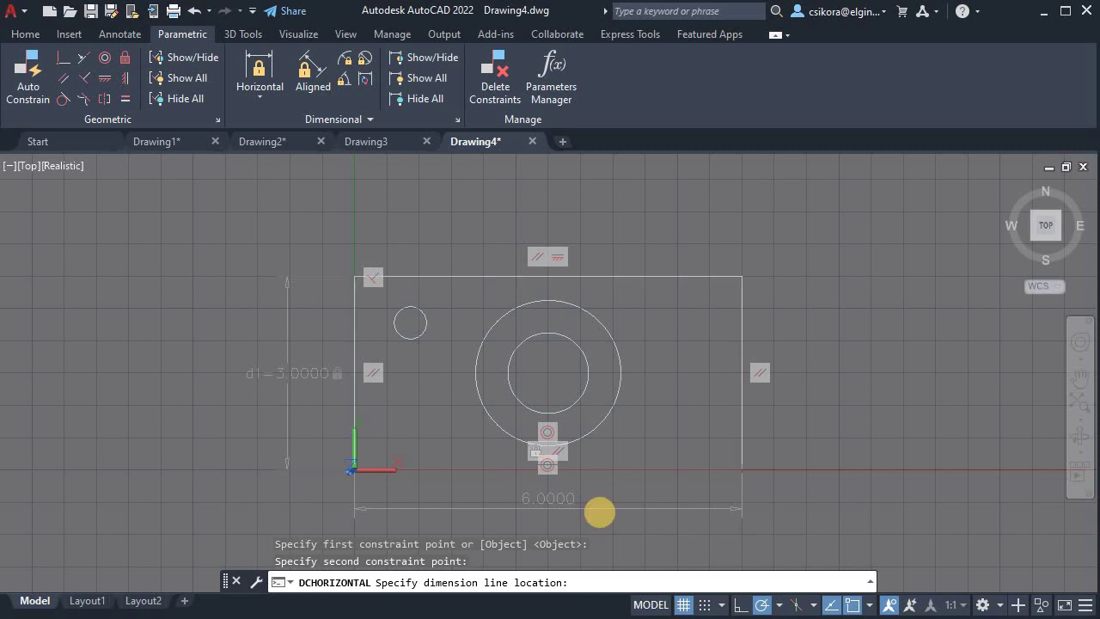
pyautogui.press('Return')
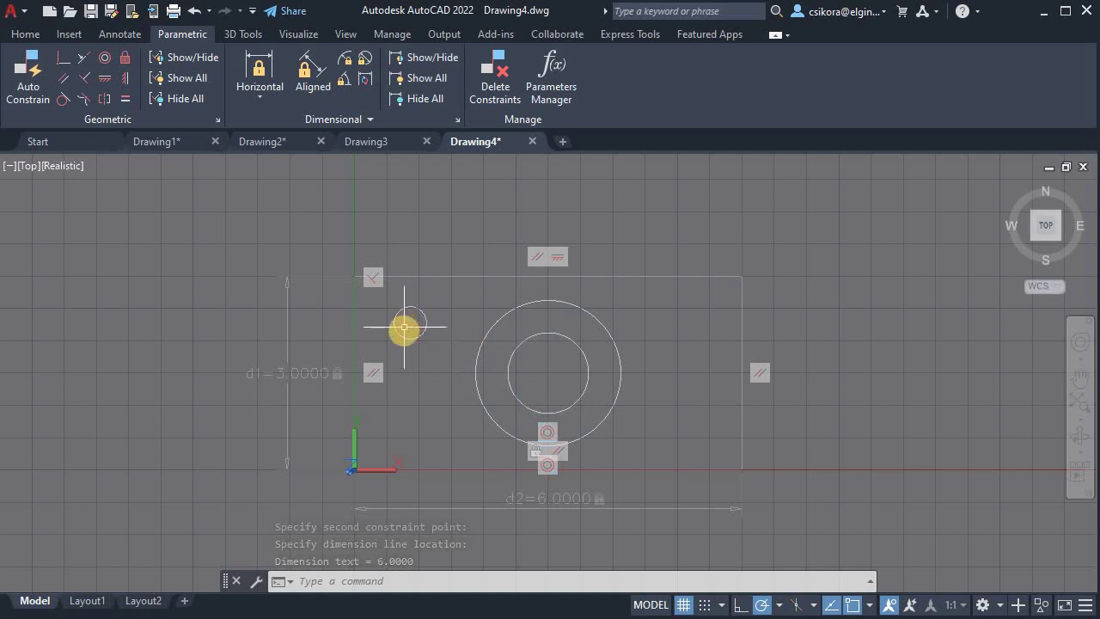
pyautogui.moveTo(397, 321)
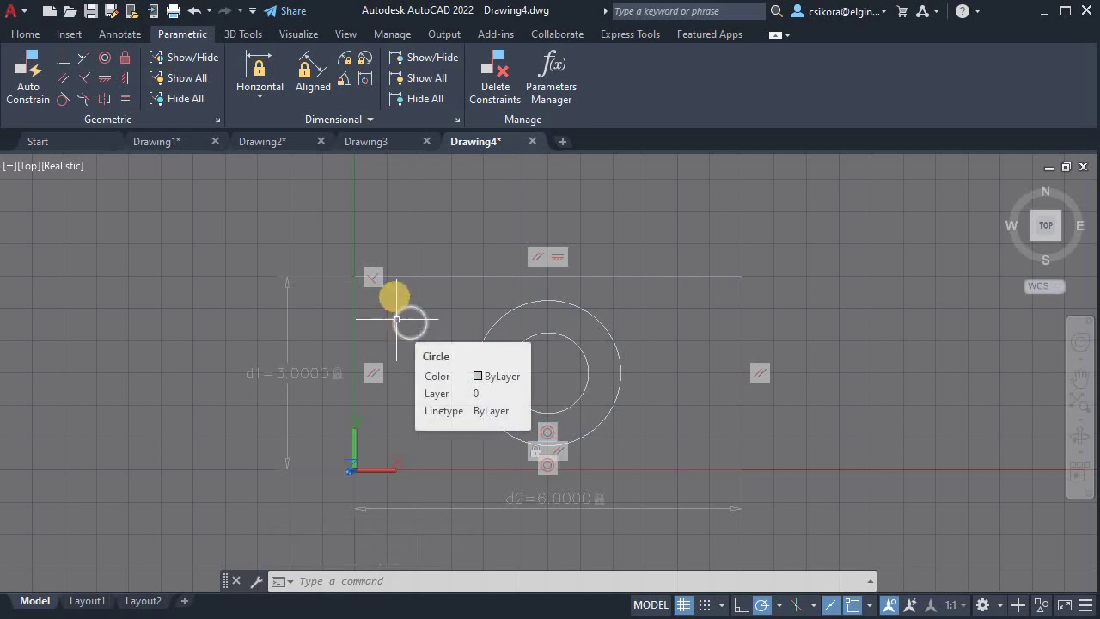
# Step: Constrain the small circle to a 0.5000 diameter
pyautogui.click(258, 99)
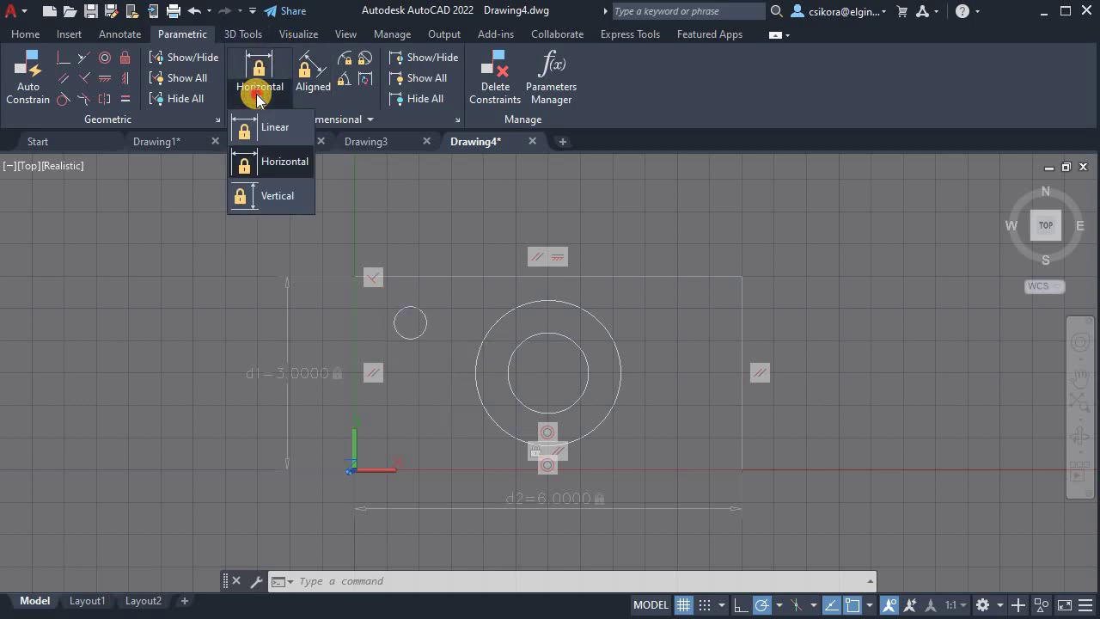
pyautogui.click(365, 62)
pyautogui.click(410, 308)
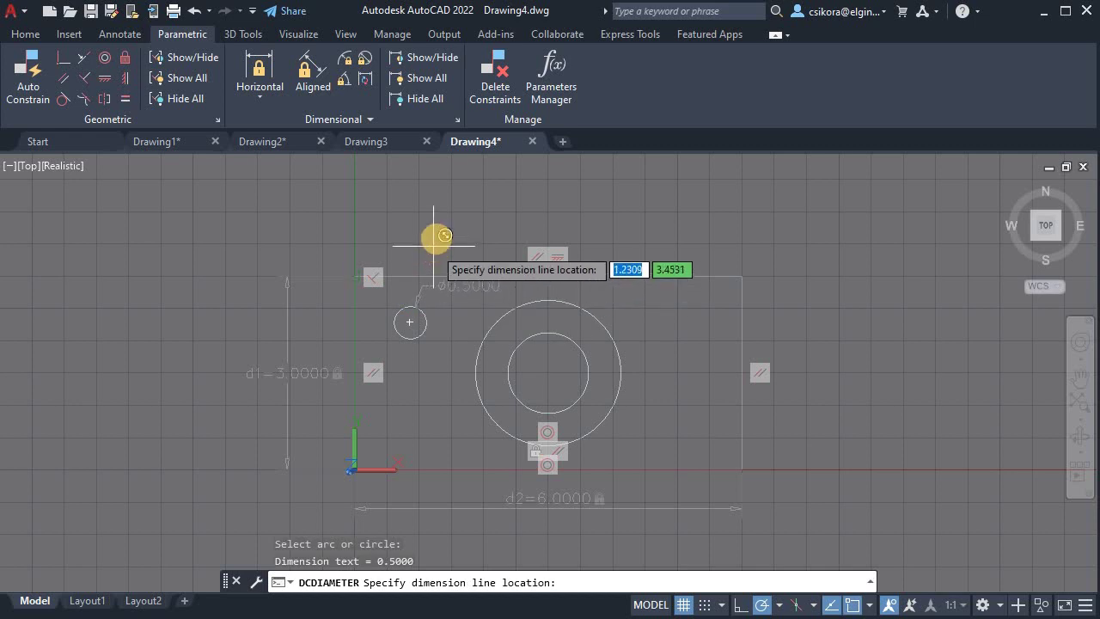
pyautogui.click(472, 209)
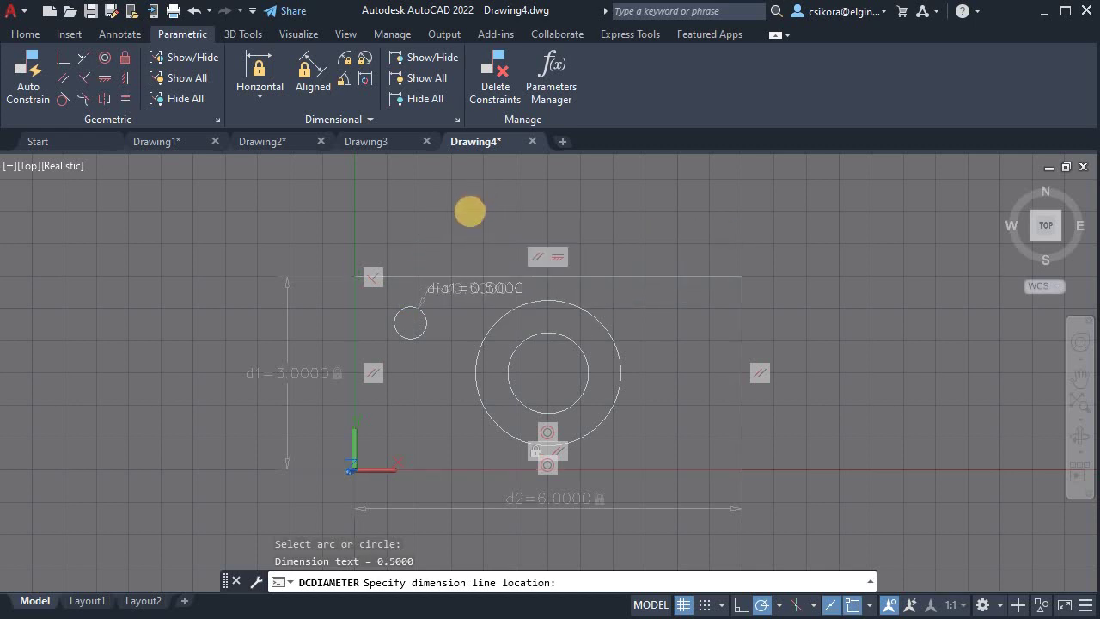
pyautogui.click(470, 210)
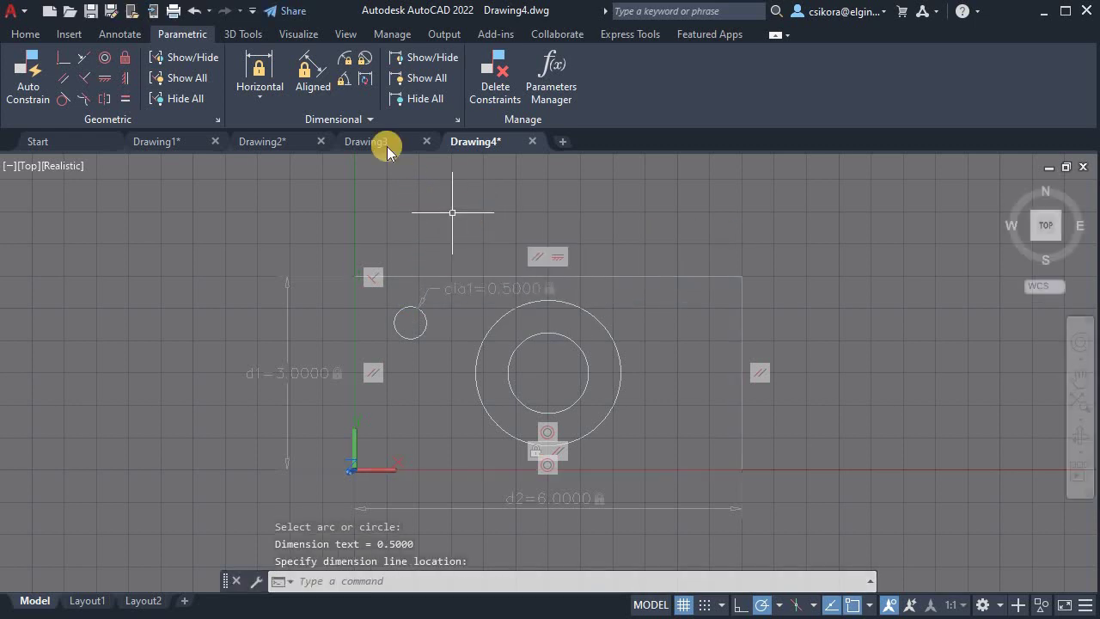
# Step: Set the circle centre's horizontal distance from the top-left corner to 0.75
pyautogui.click(260, 68)
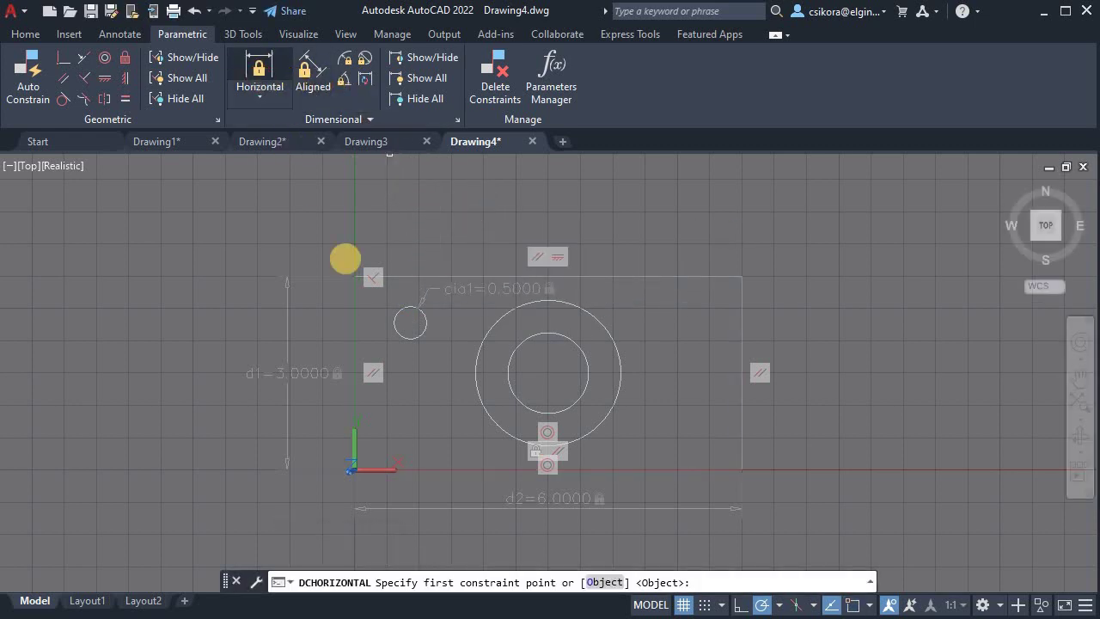
pyautogui.click(414, 325)
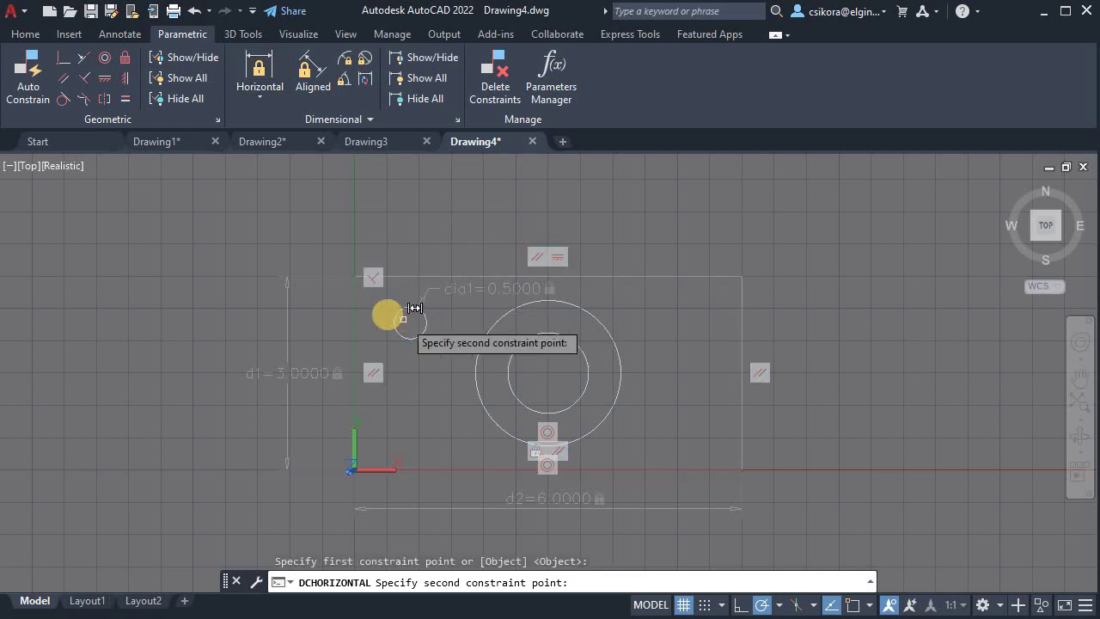
pyautogui.click(358, 280)
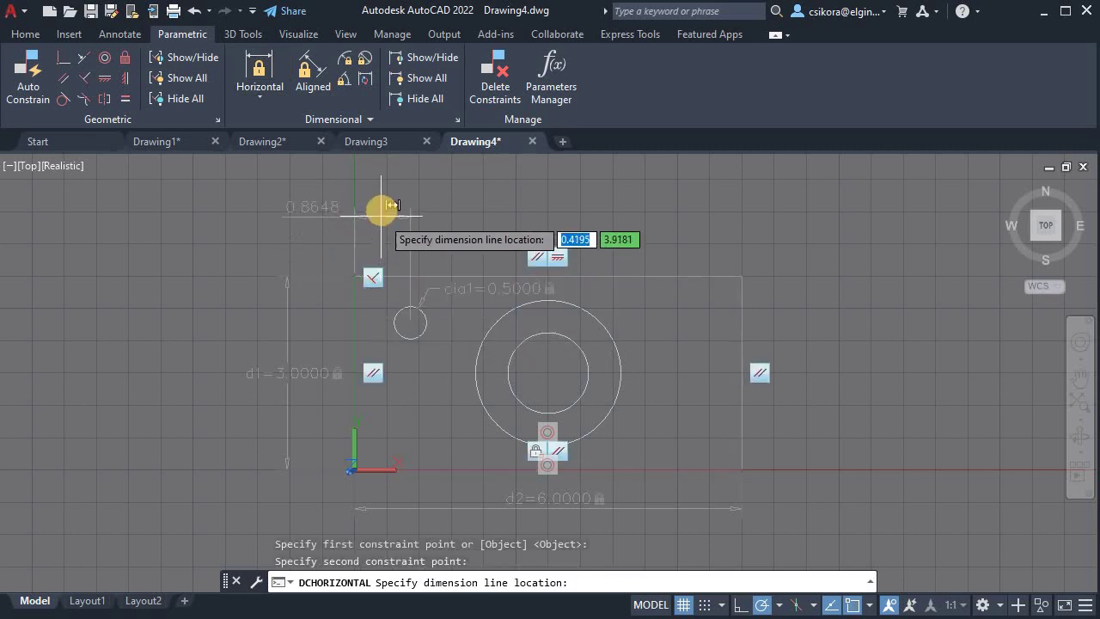
pyautogui.click(383, 209)
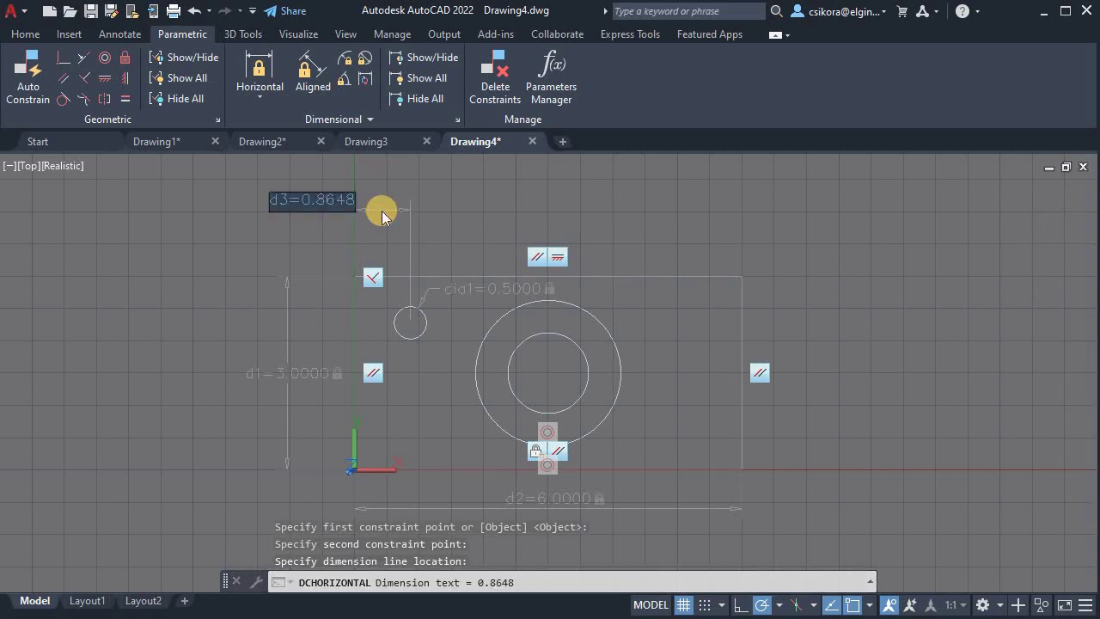
pyautogui.write('0.75')
pyautogui.press('Return')
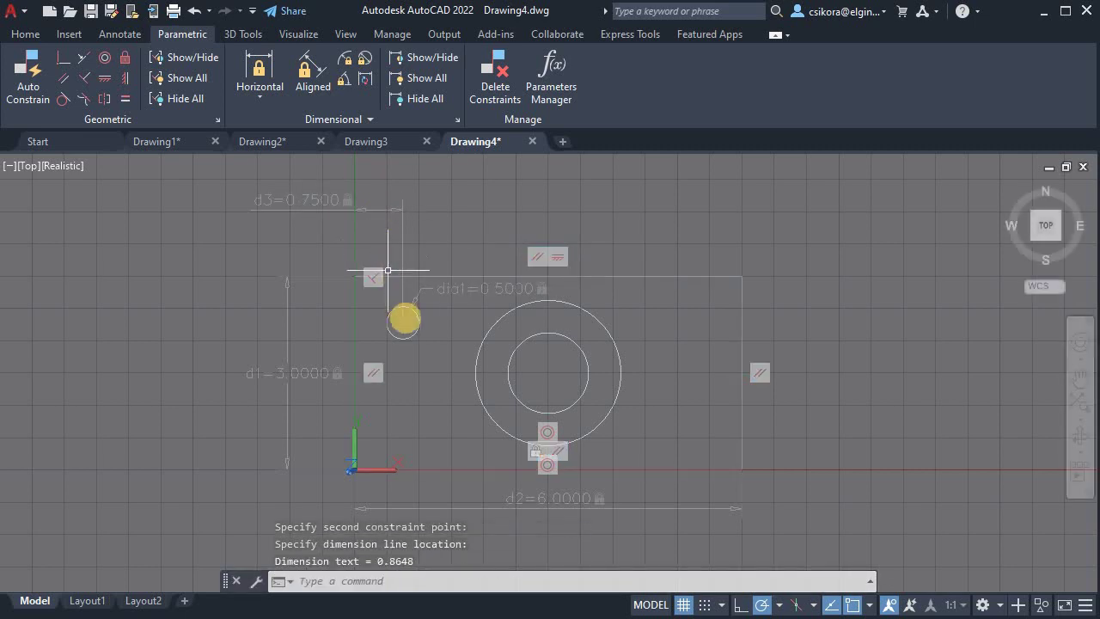
# Step: Set the circle centre's vertical distance from the top-left corner to 0.75
pyautogui.click(260, 92)
pyautogui.click(260, 196)
pyautogui.click(393, 333)
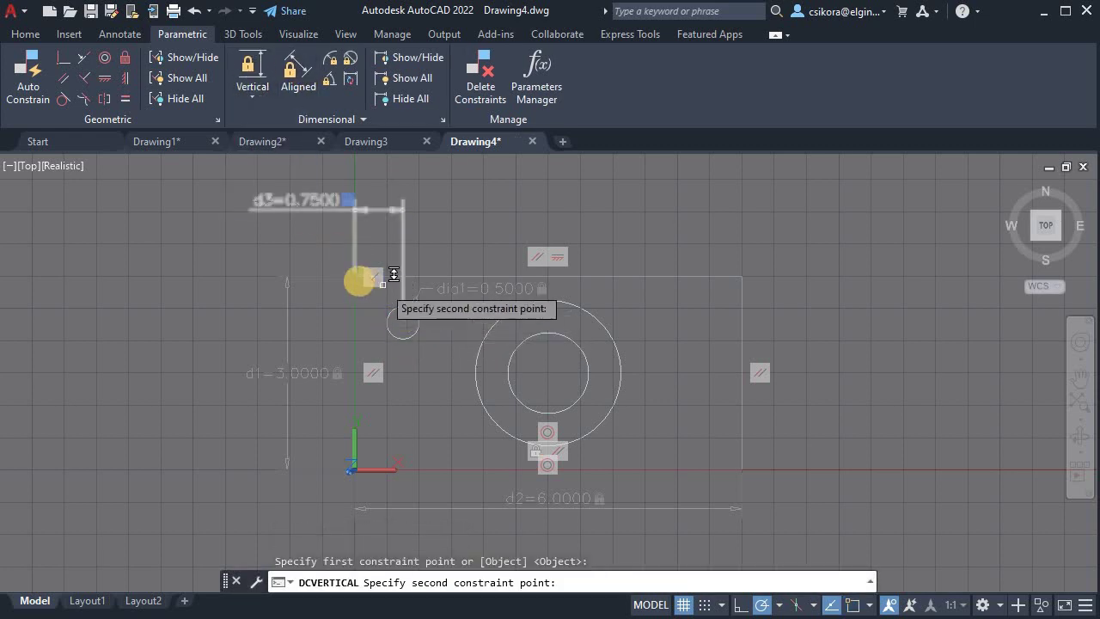
pyautogui.click(348, 282)
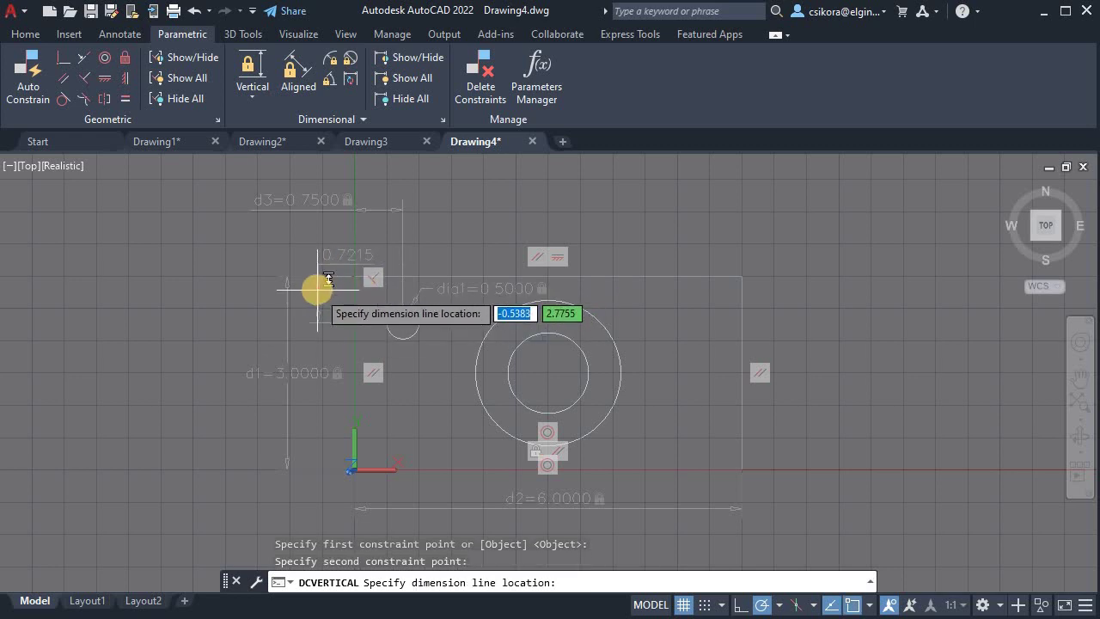
pyautogui.click(315, 289)
pyautogui.write('0.75')
pyautogui.press('Return')
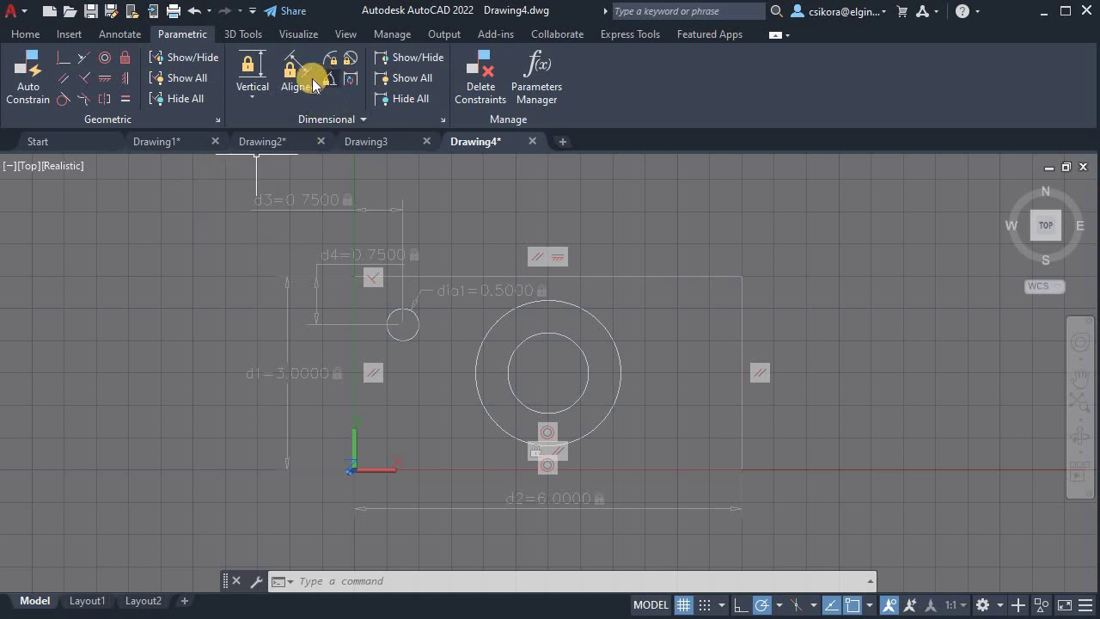
# Step: Mirror the top-left circle across the rectangle's vertical centre line, keeping the original
pyautogui.click(25, 35)
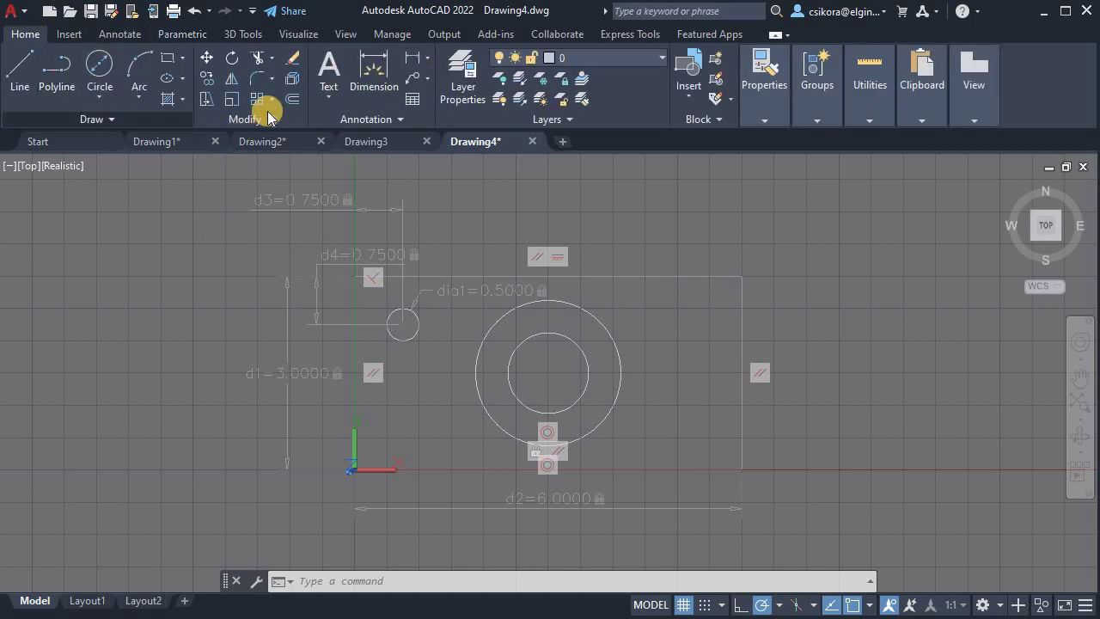
pyautogui.click(232, 80)
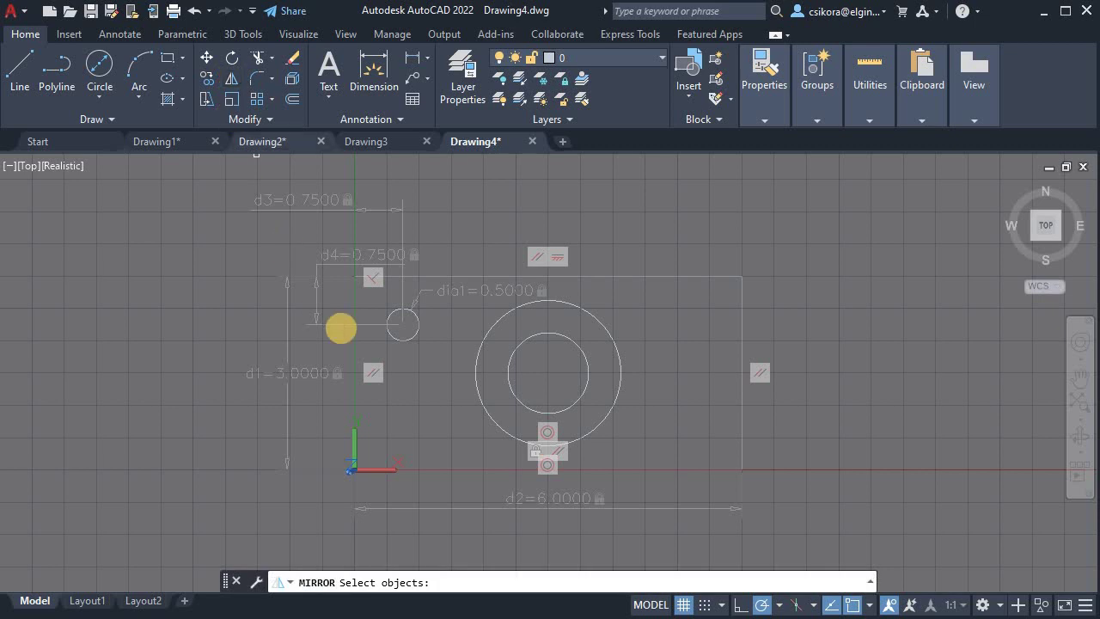
pyautogui.click(396, 339)
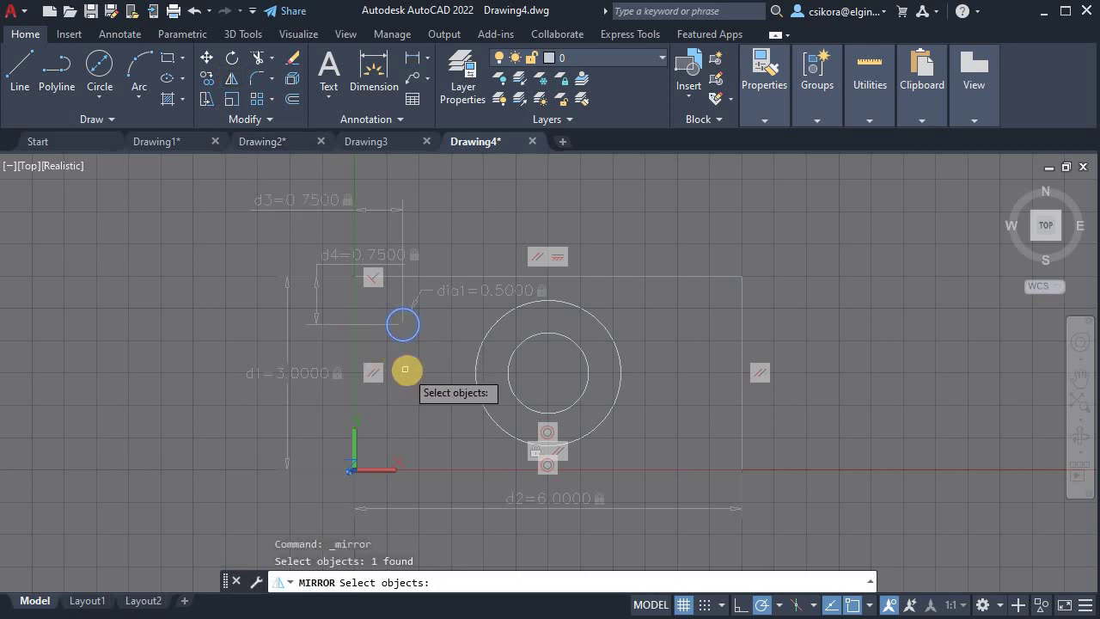
pyautogui.press('Return')
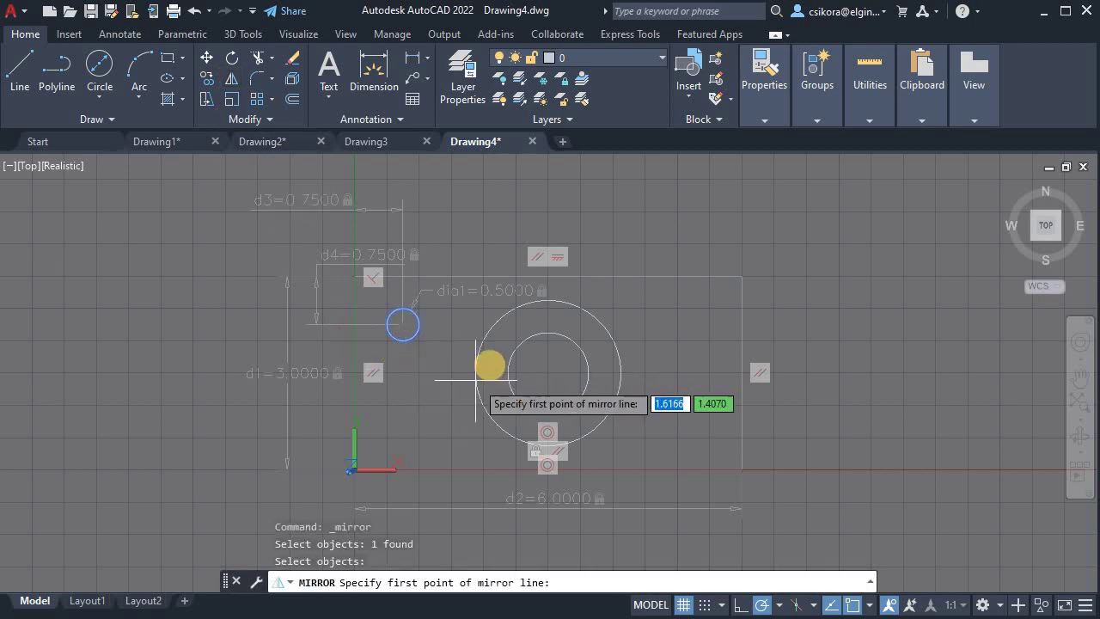
pyautogui.click(548, 278)
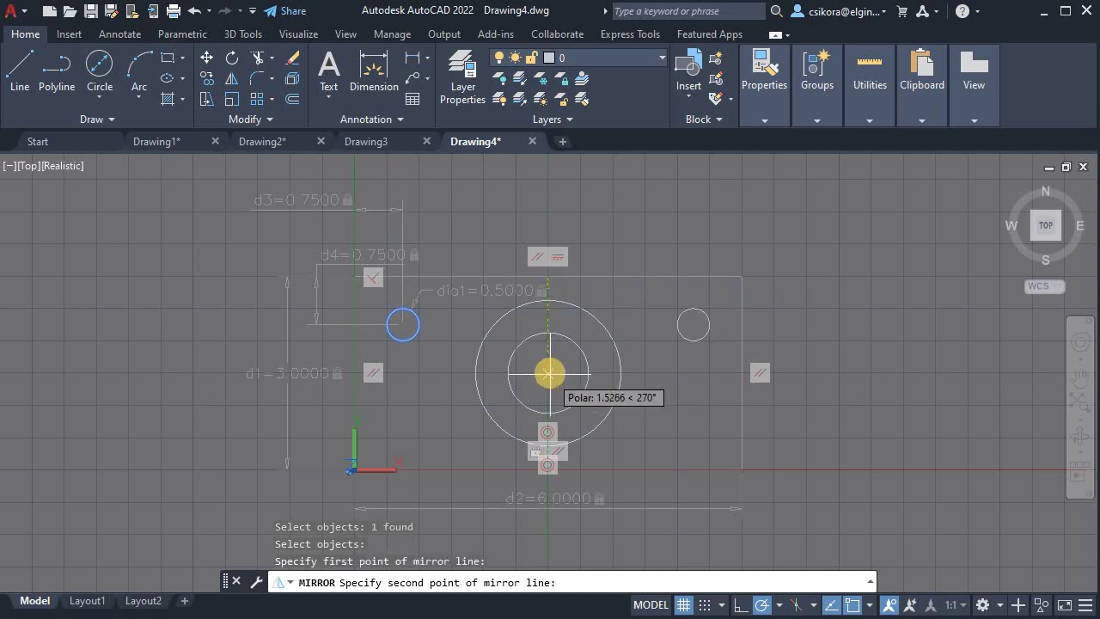
pyautogui.click(548, 491)
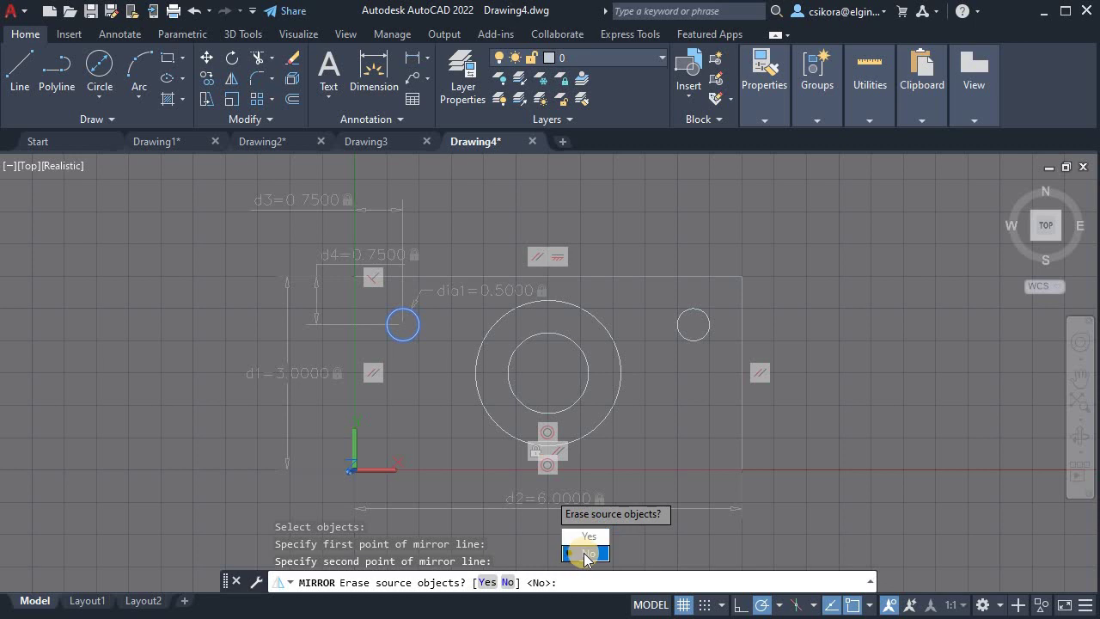
pyautogui.press('Return')
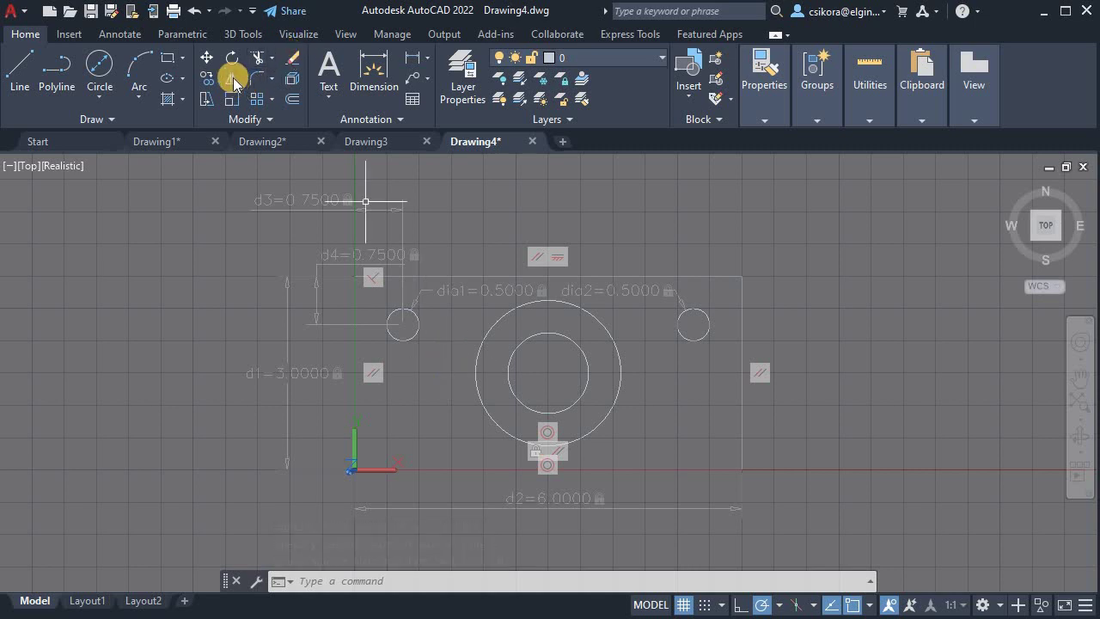
# Step: Mirror both top circles across the horizontal midline, keeping the originals
pyautogui.press('Return')
pyautogui.click(376, 307)
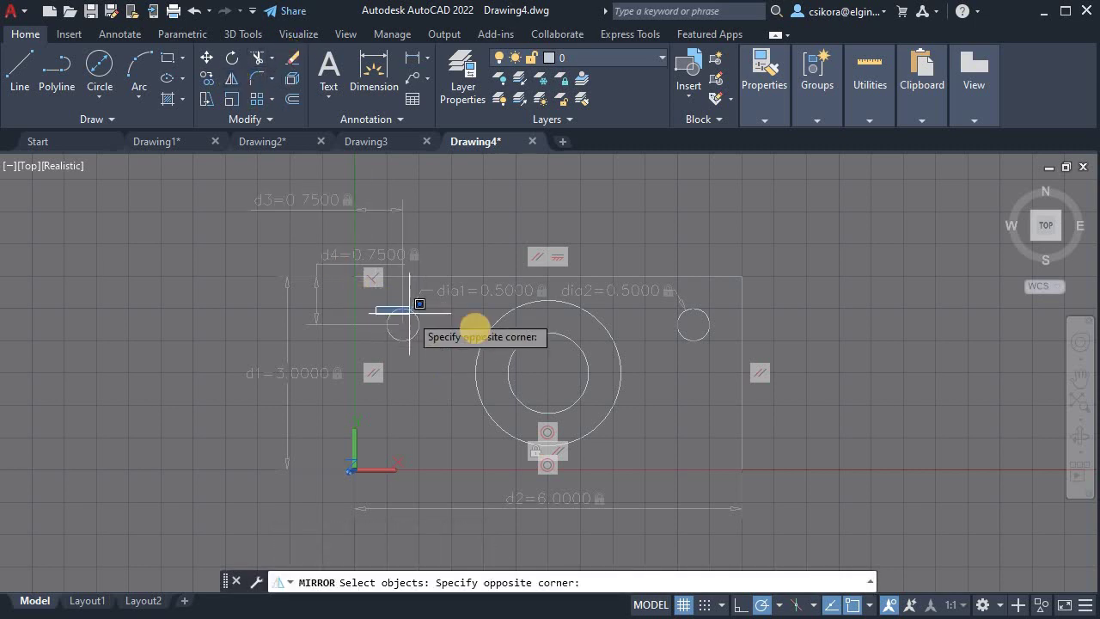
pyautogui.click(718, 345)
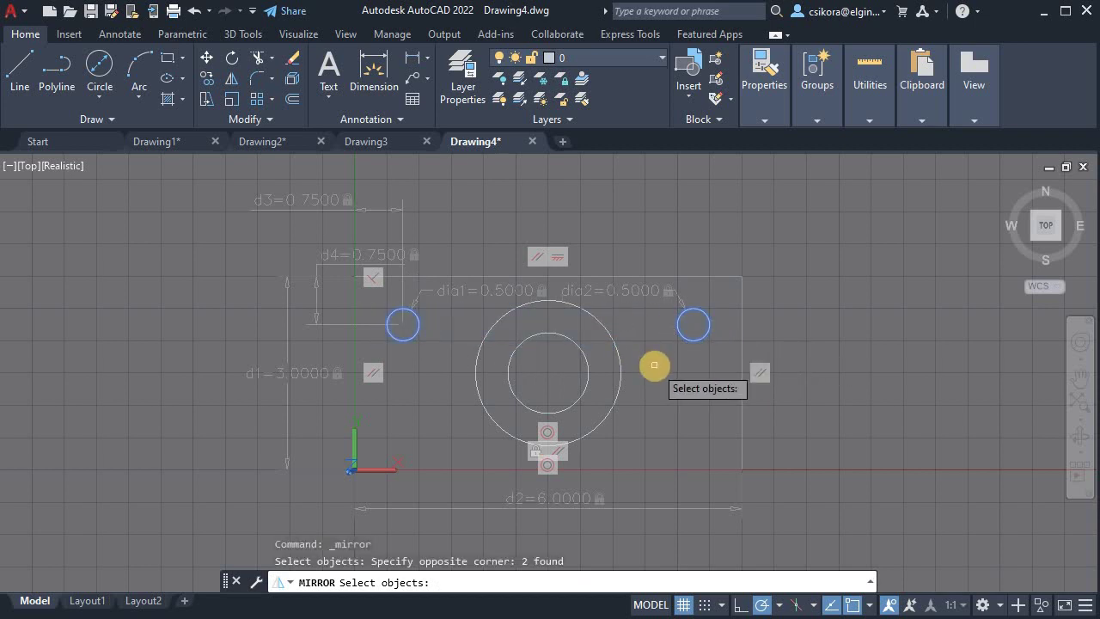
pyautogui.press('Return')
pyautogui.click(741, 373)
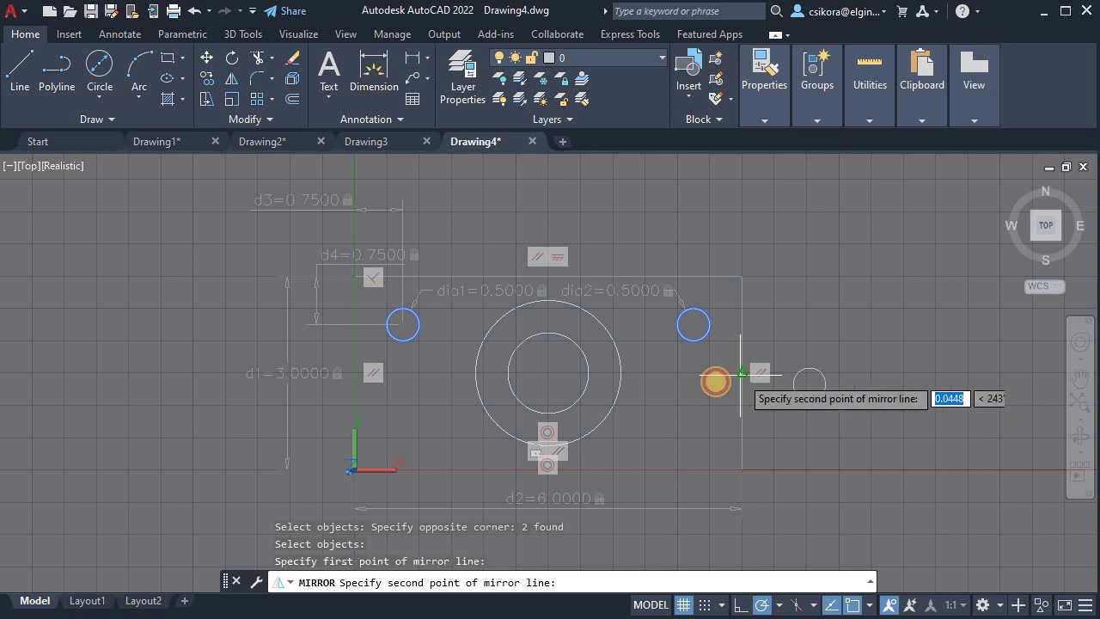
pyautogui.click(359, 373)
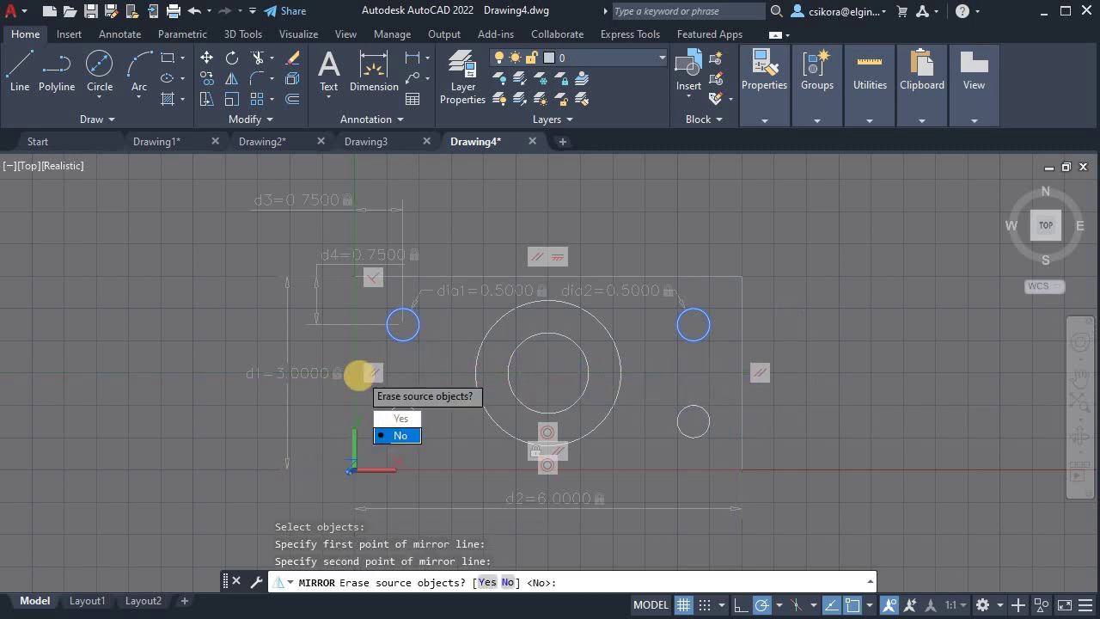
pyautogui.write('N')
pyautogui.press('Return')
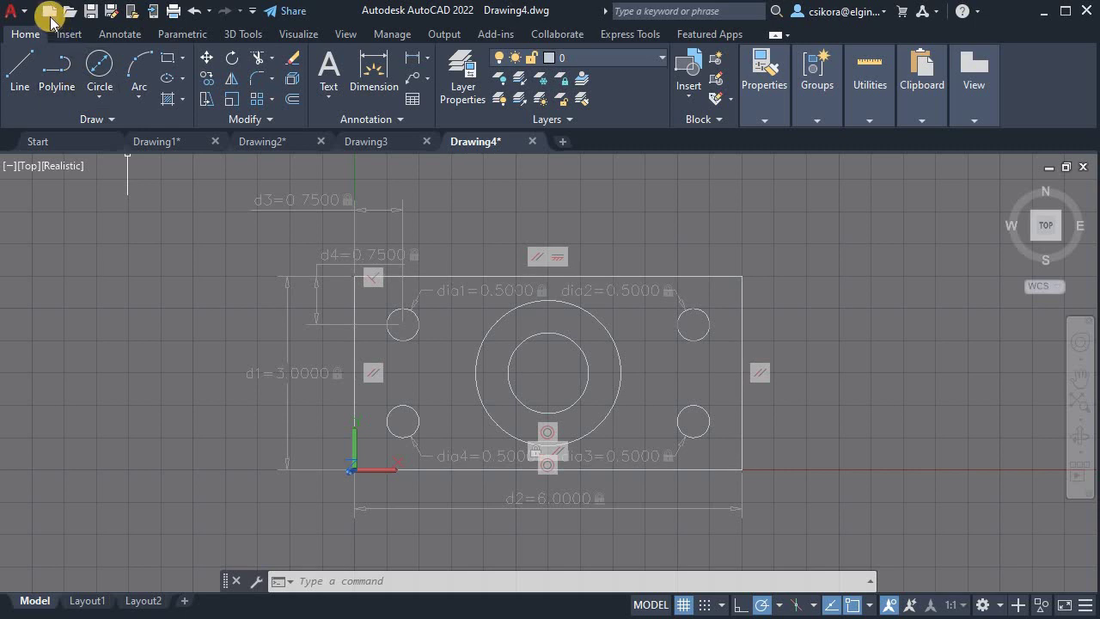
# Step: Extrude the rectangle and its circles to a height of 1 in an isometric view
pyautogui.click(239, 33)
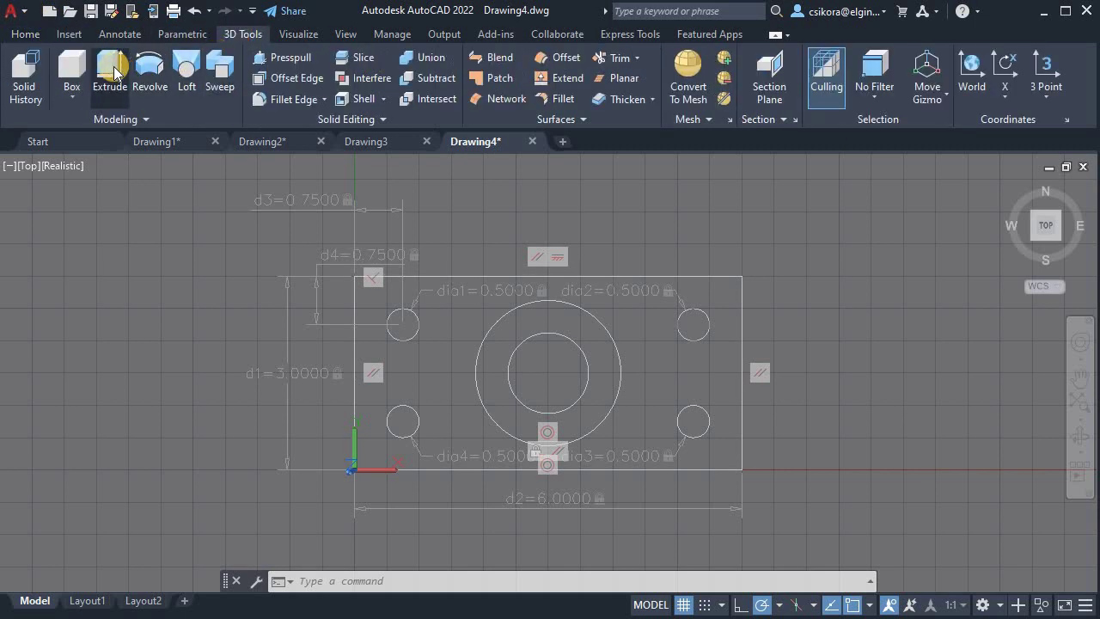
pyautogui.click(1004, 187)
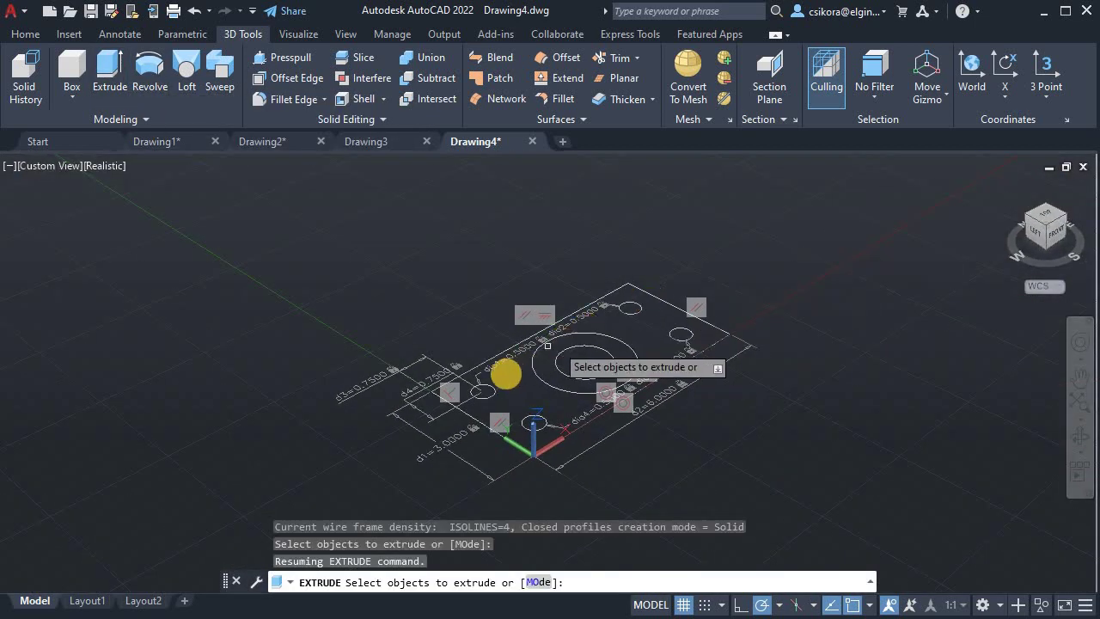
pyautogui.click(488, 359)
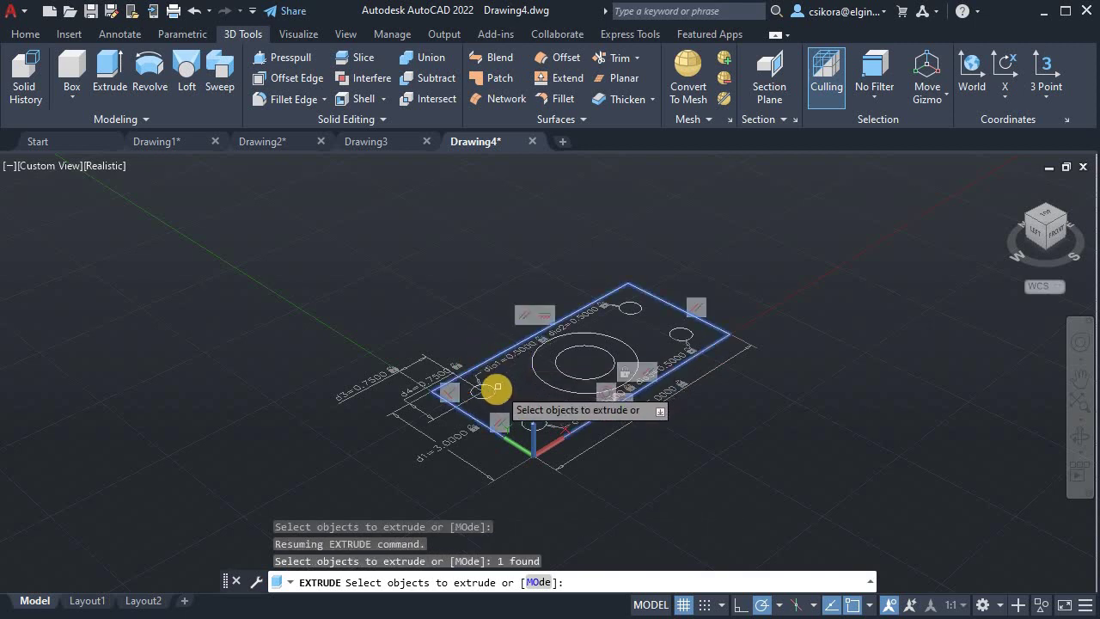
pyautogui.click(535, 416)
pyautogui.click(581, 409)
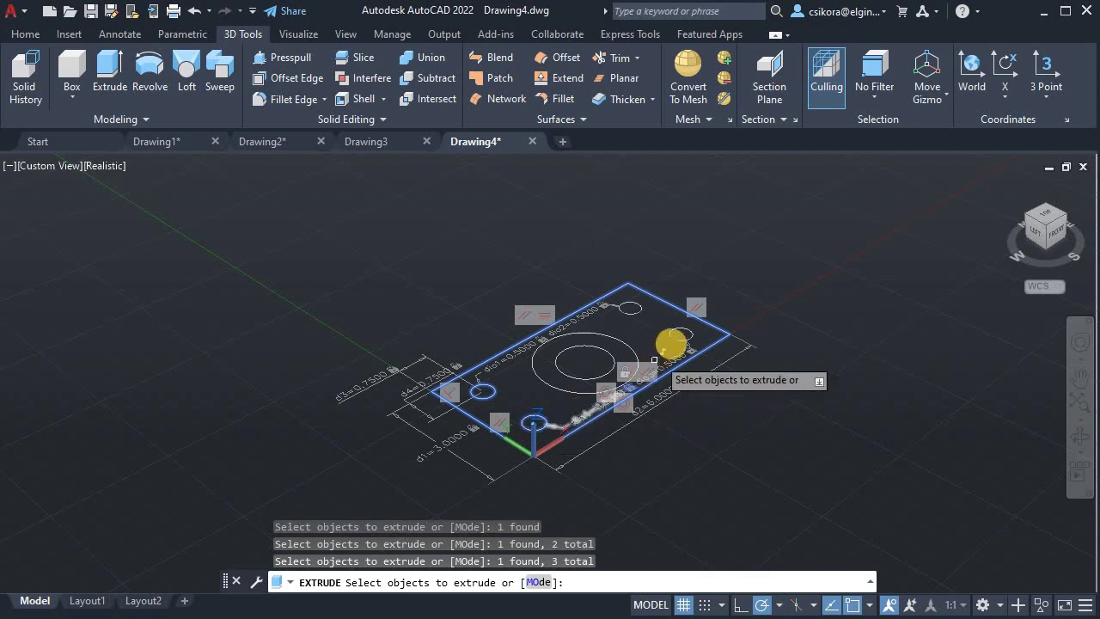
pyautogui.click(679, 337)
pyautogui.click(636, 314)
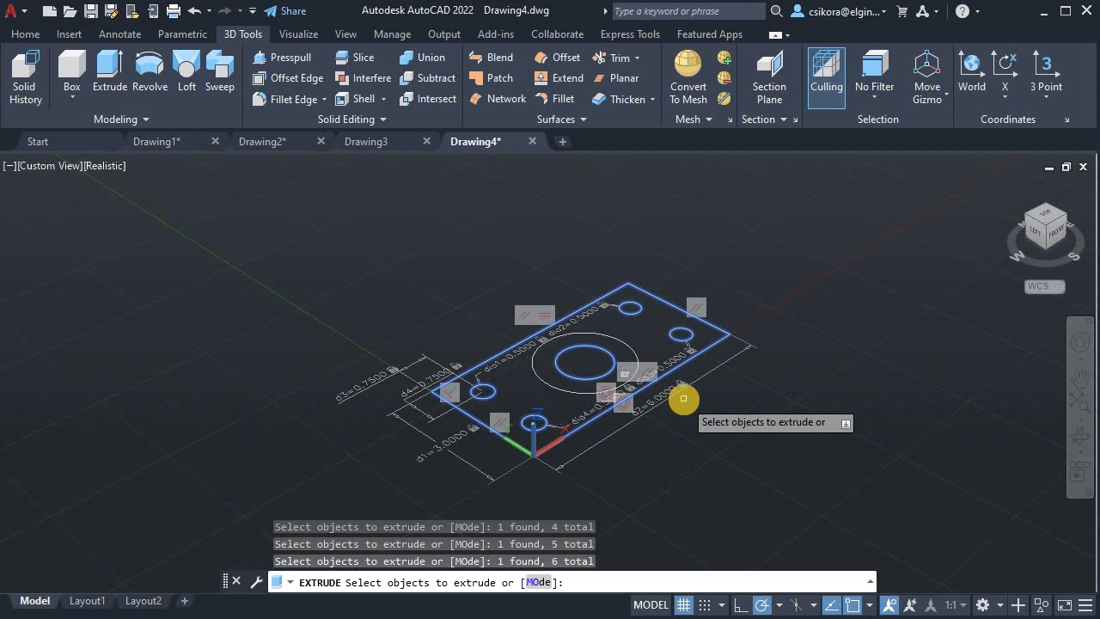
pyautogui.press('Return')
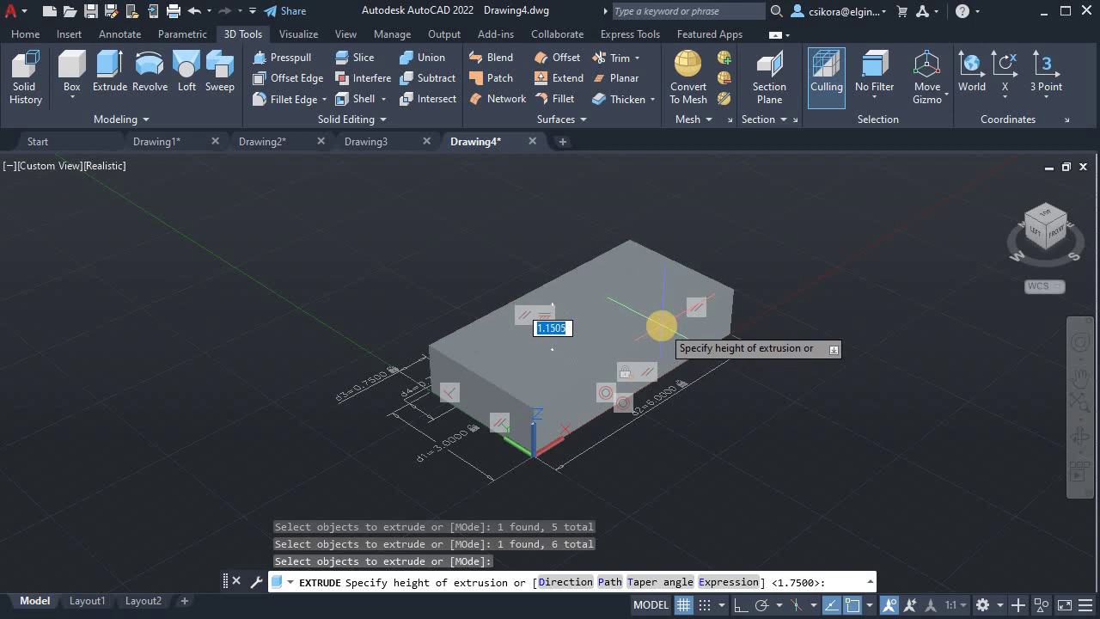
pyautogui.press('Return')
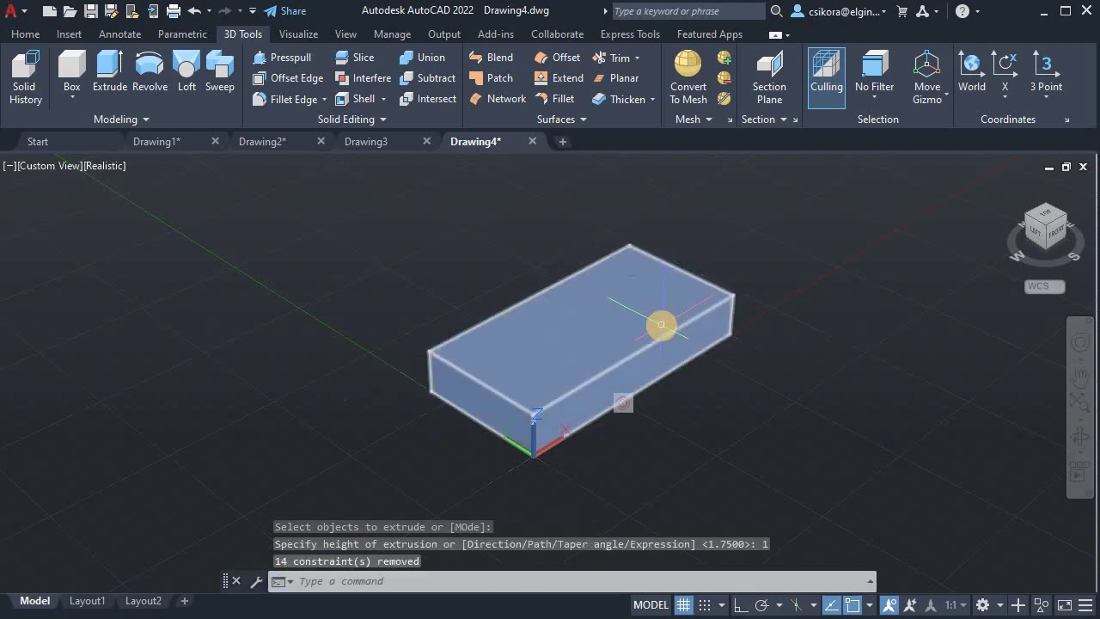
pyautogui.scroll(1, 454, 324)
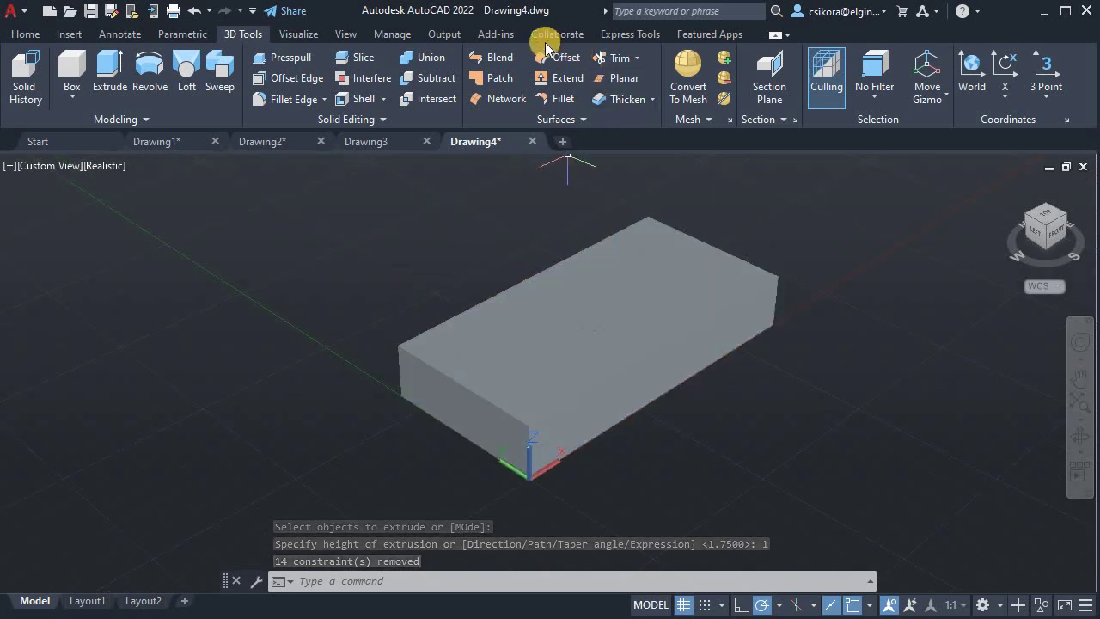
# Step: Change the visual style from Realistic to Shades of Gray
pyautogui.click(298, 35)
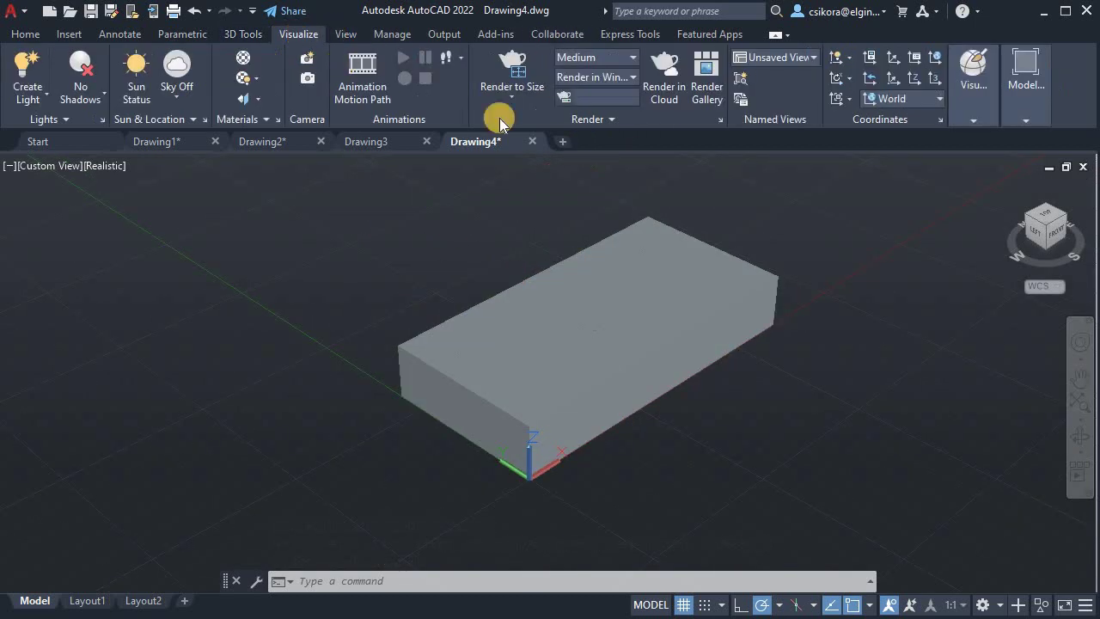
pyautogui.click(959, 112)
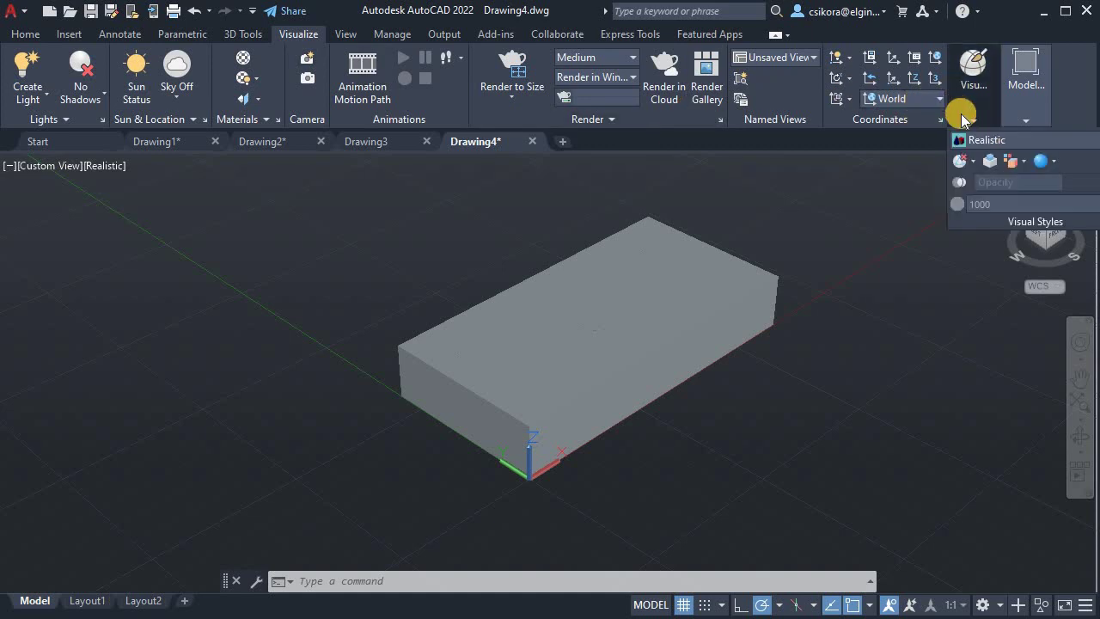
pyautogui.click(995, 141)
pyautogui.click(1091, 242)
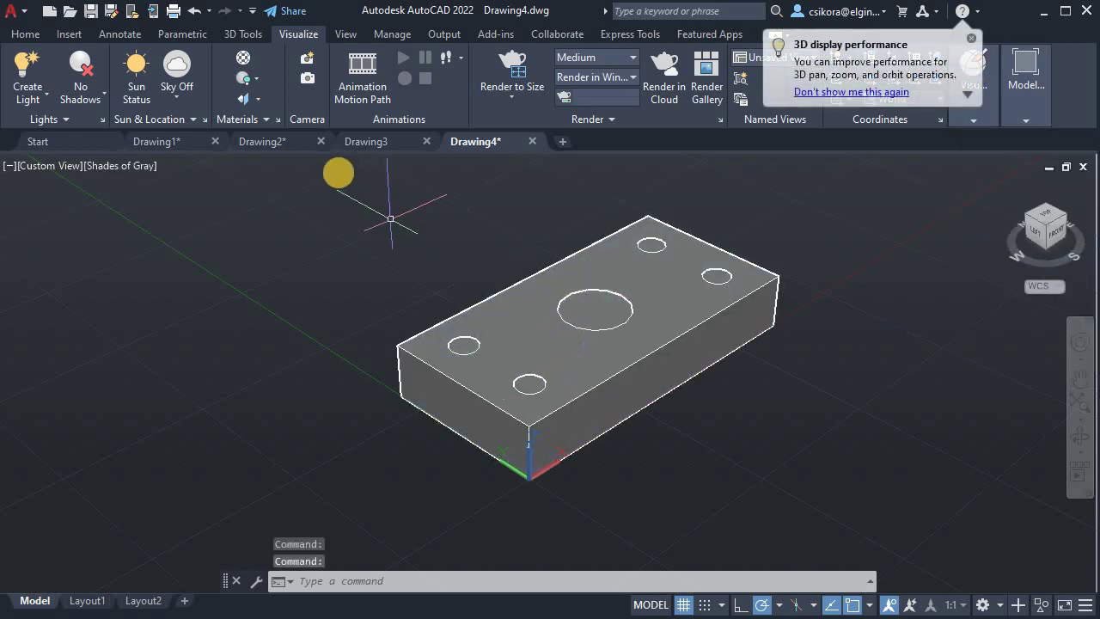
# Step: Subtract the central cylinder and four corner cylinders from the block
pyautogui.click(244, 34)
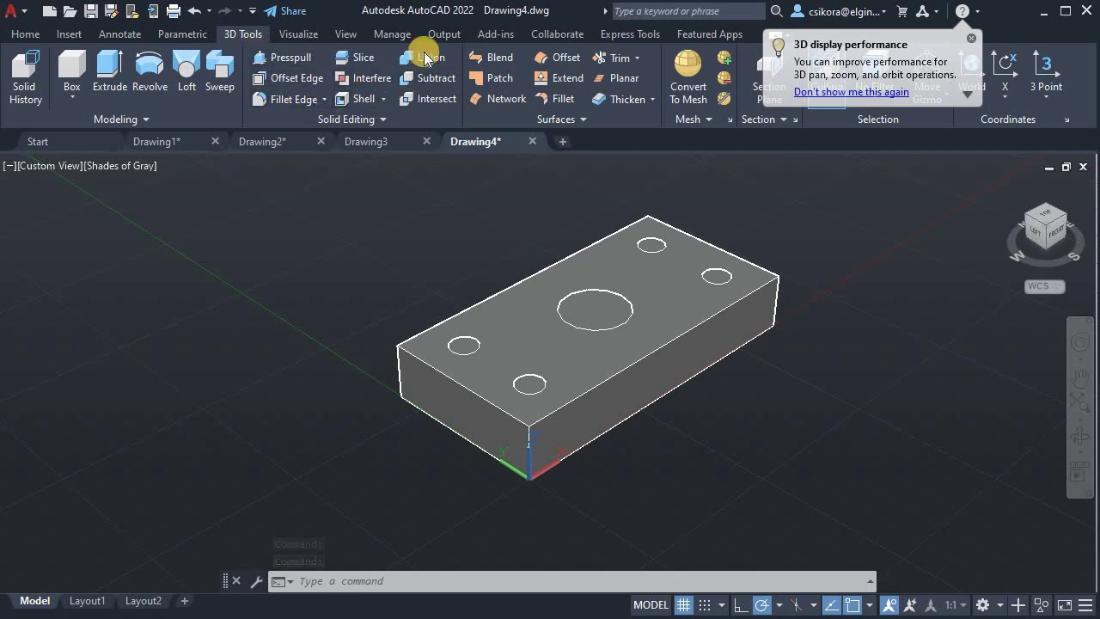
pyautogui.click(422, 77)
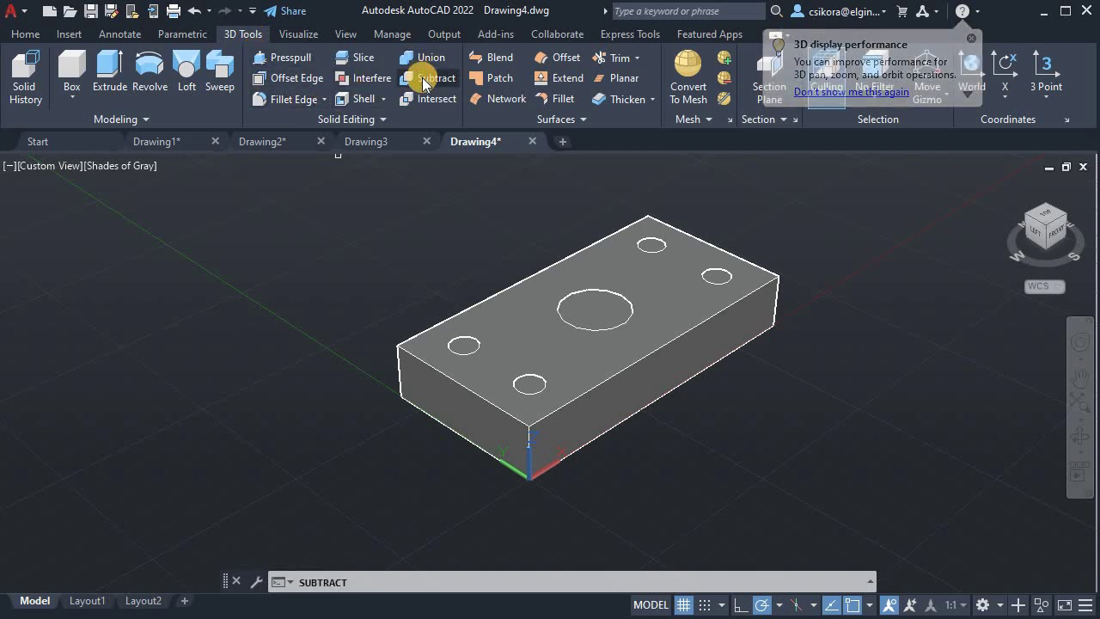
pyautogui.click(425, 404)
pyautogui.click(425, 404)
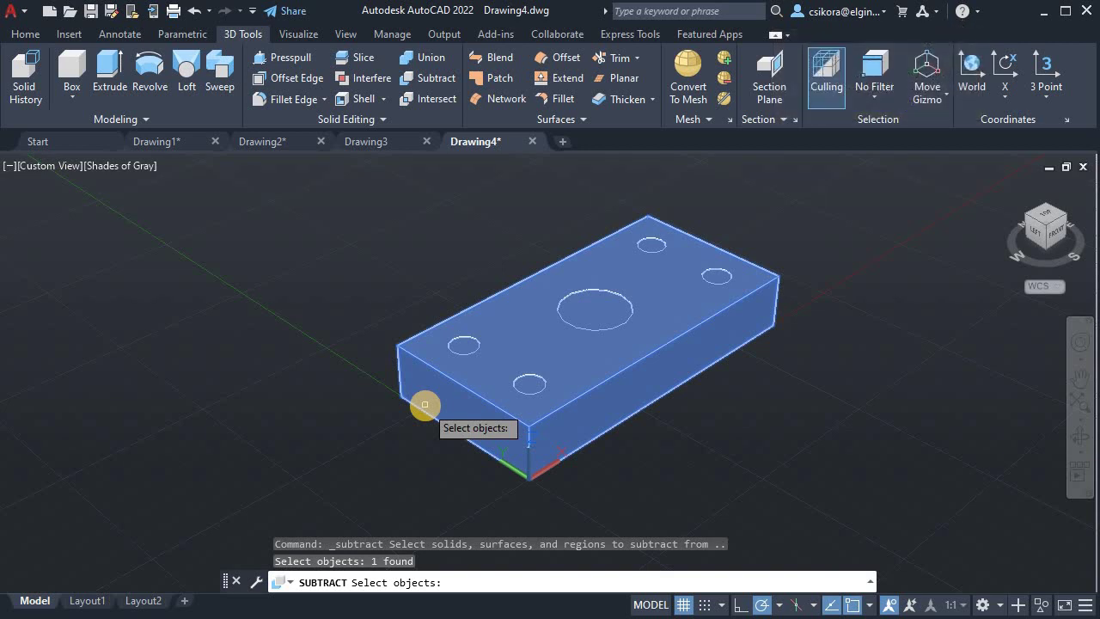
pyautogui.press('Return')
pyautogui.click(466, 346)
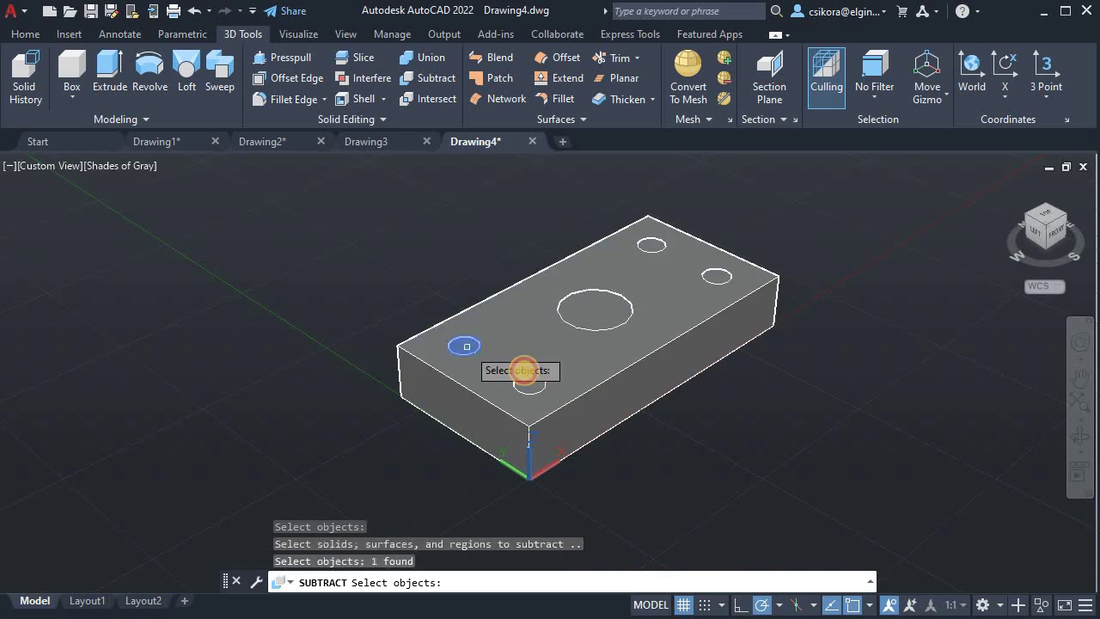
pyautogui.click(527, 385)
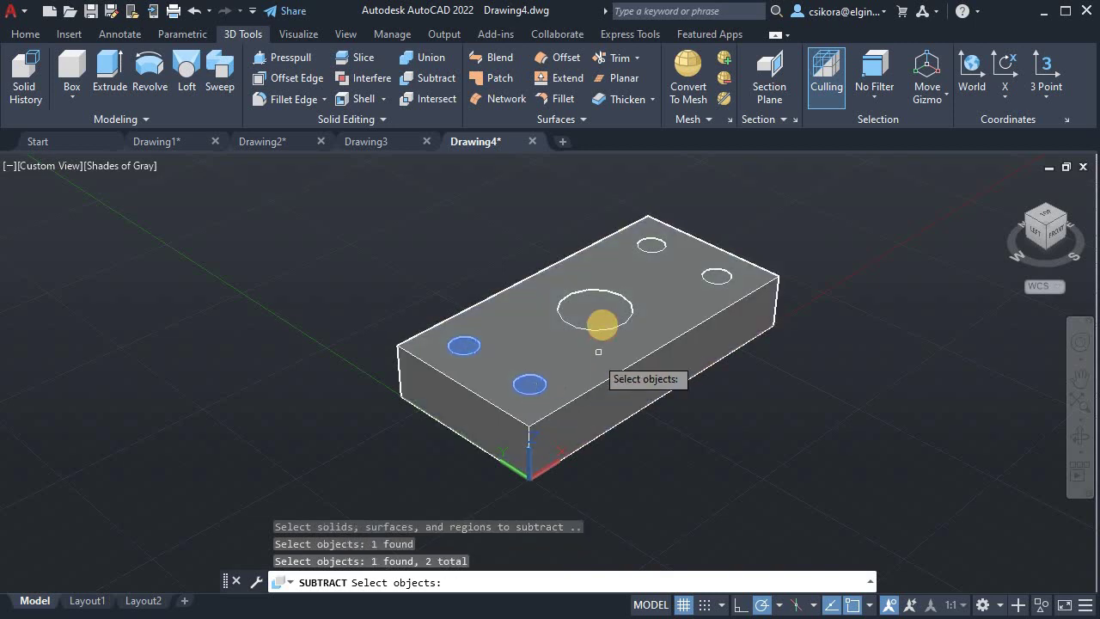
pyautogui.click(631, 310)
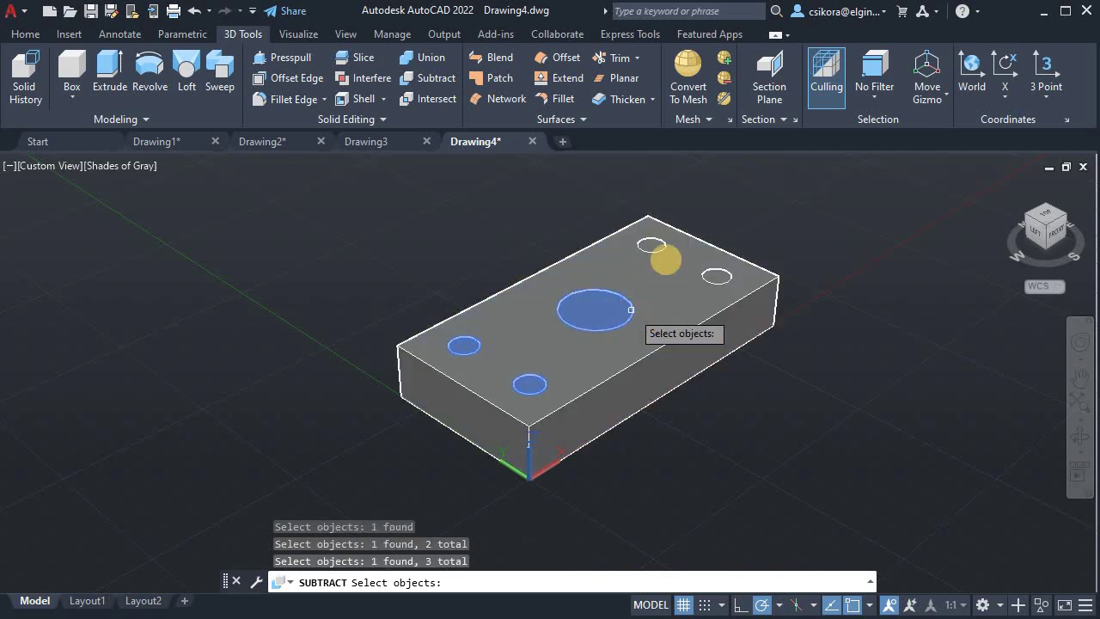
pyautogui.click(653, 246)
pyautogui.click(713, 281)
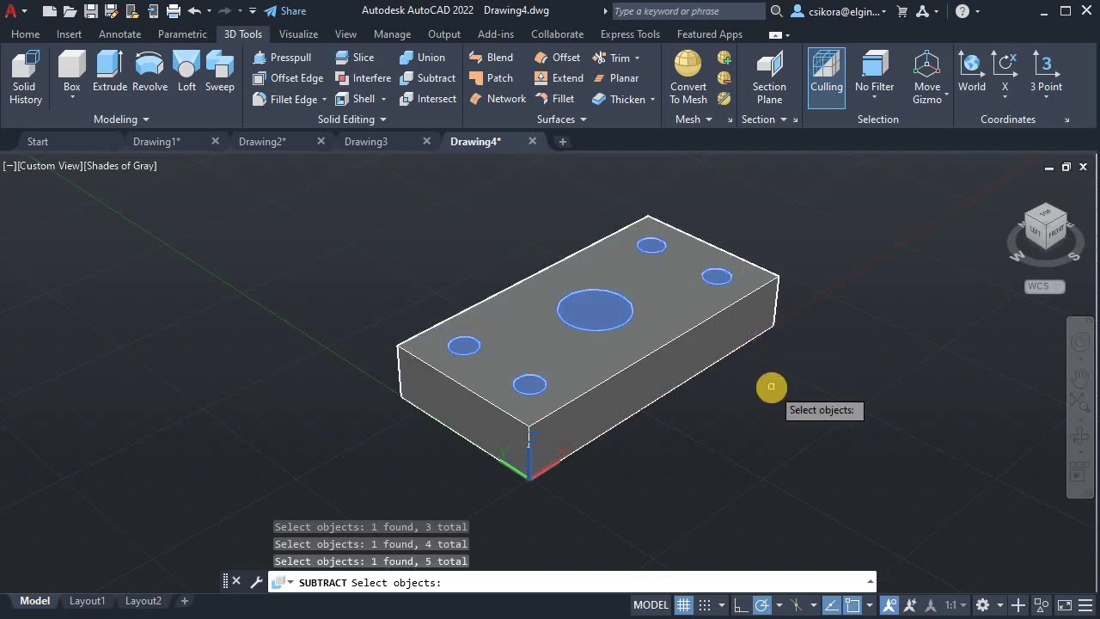
pyautogui.press('Return')
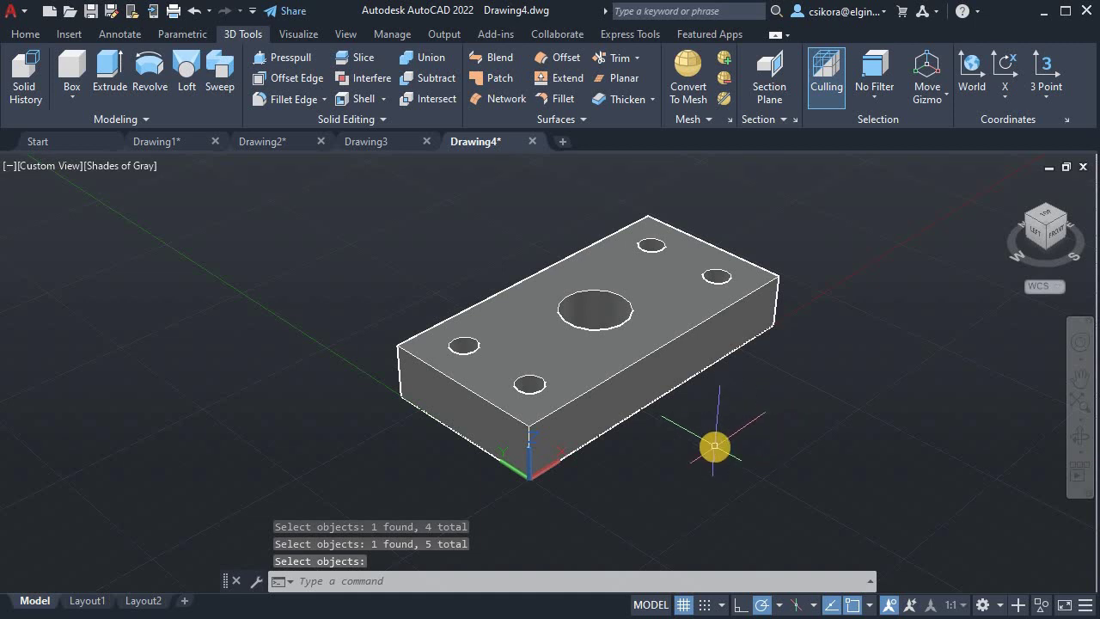
pyautogui.press('Return')
pyautogui.keyDown('shift'); pyautogui.moveTo(712, 424); pyautogui.dragTo(637, 340, button='middle'); pyautogui.keyUp('shift')
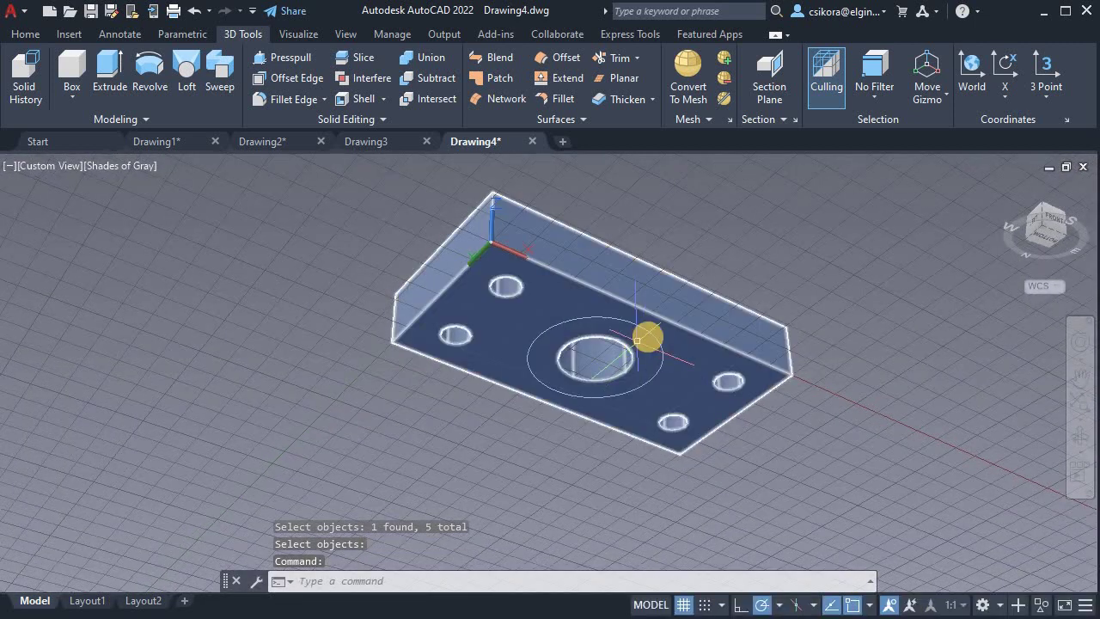
pyautogui.click(290, 57)
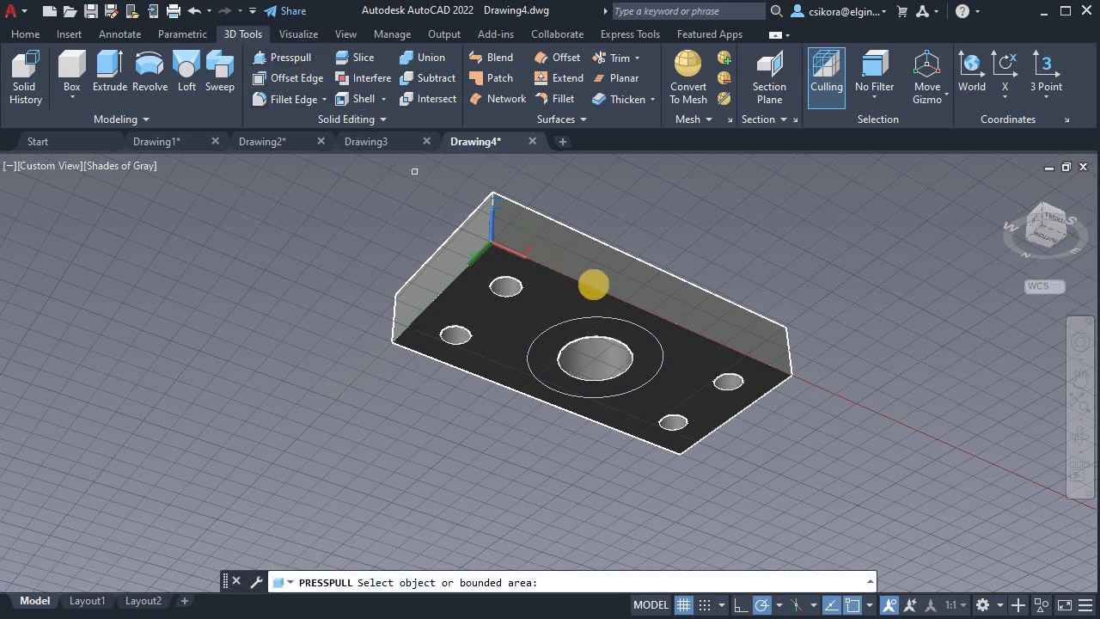
pyautogui.click(620, 332)
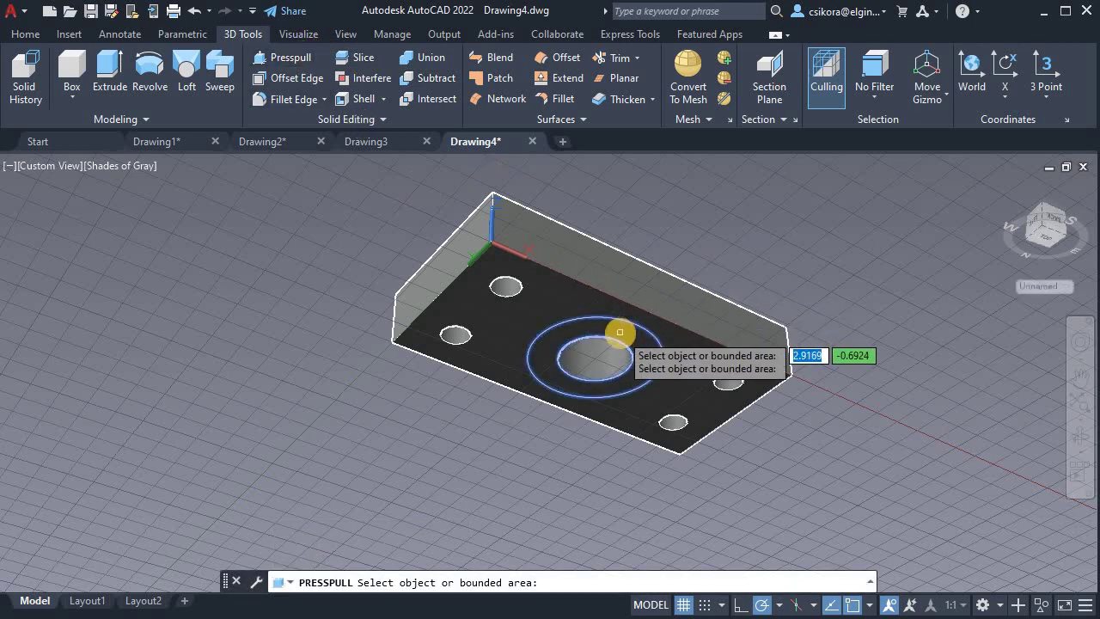
pyautogui.click(620, 332)
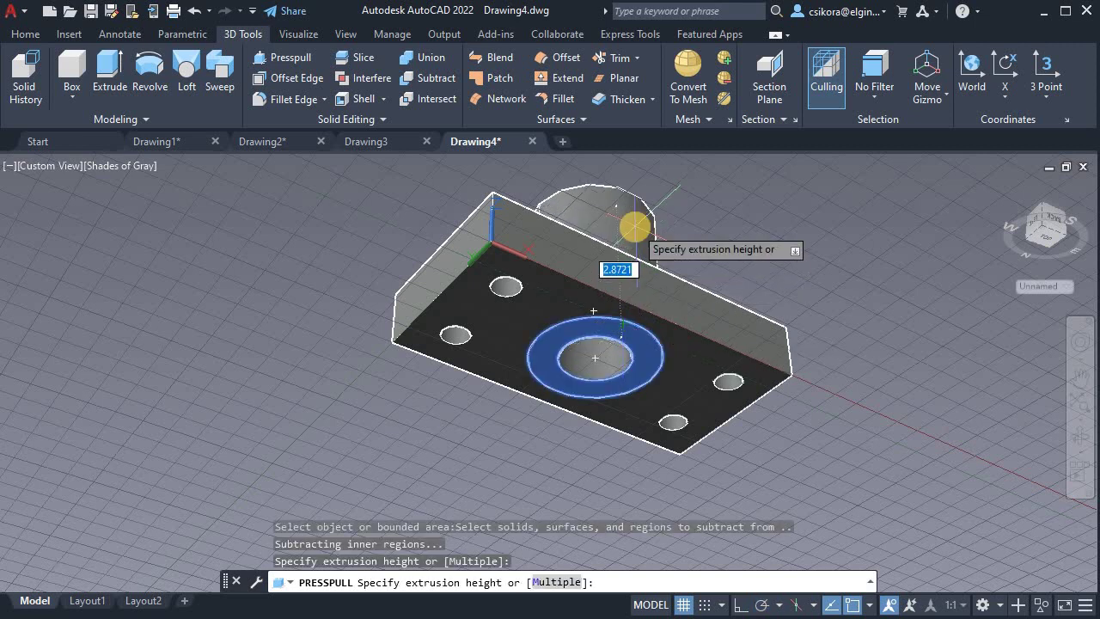
pyautogui.keyDown('shift'); pyautogui.moveTo(635, 227); pyautogui.dragTo(650, 358, button='middle'); pyautogui.keyUp('shift')
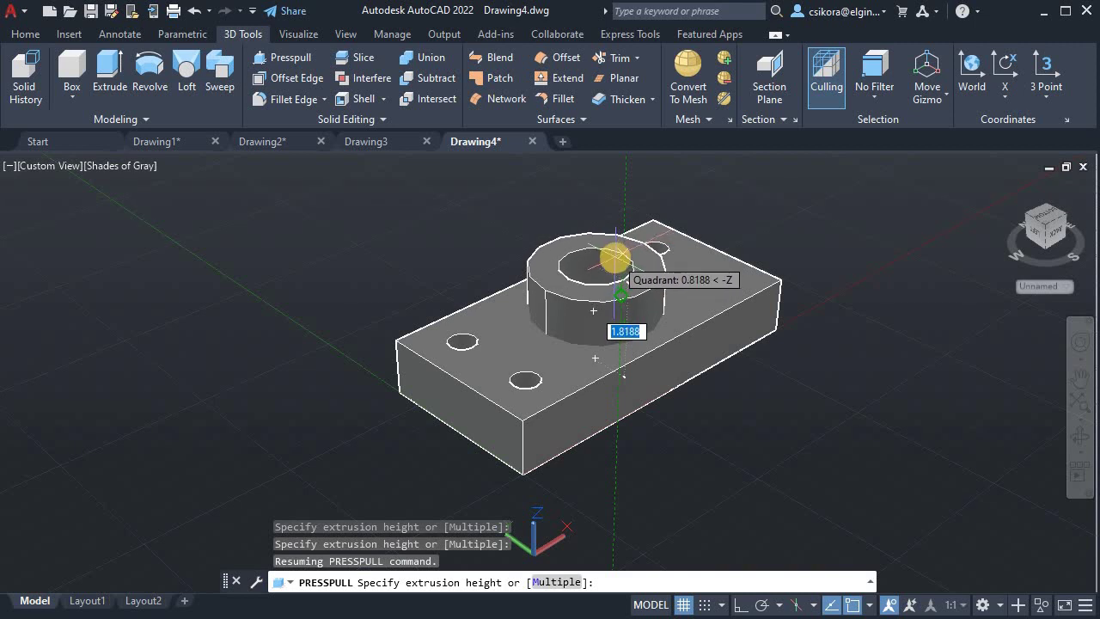
pyautogui.write('1.75')
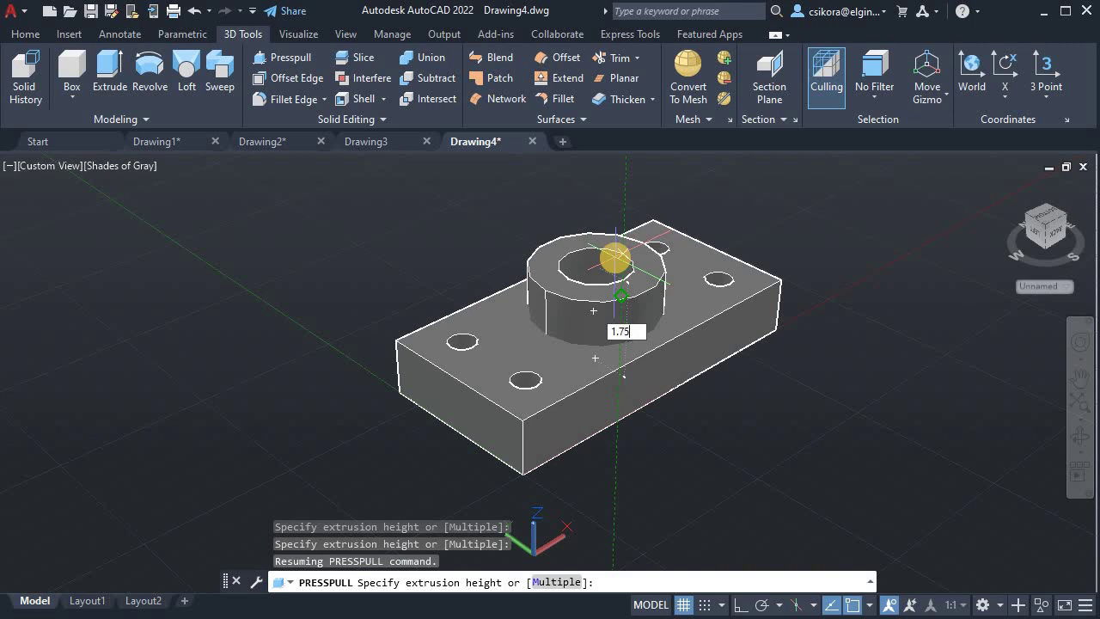
pyautogui.press('Return')
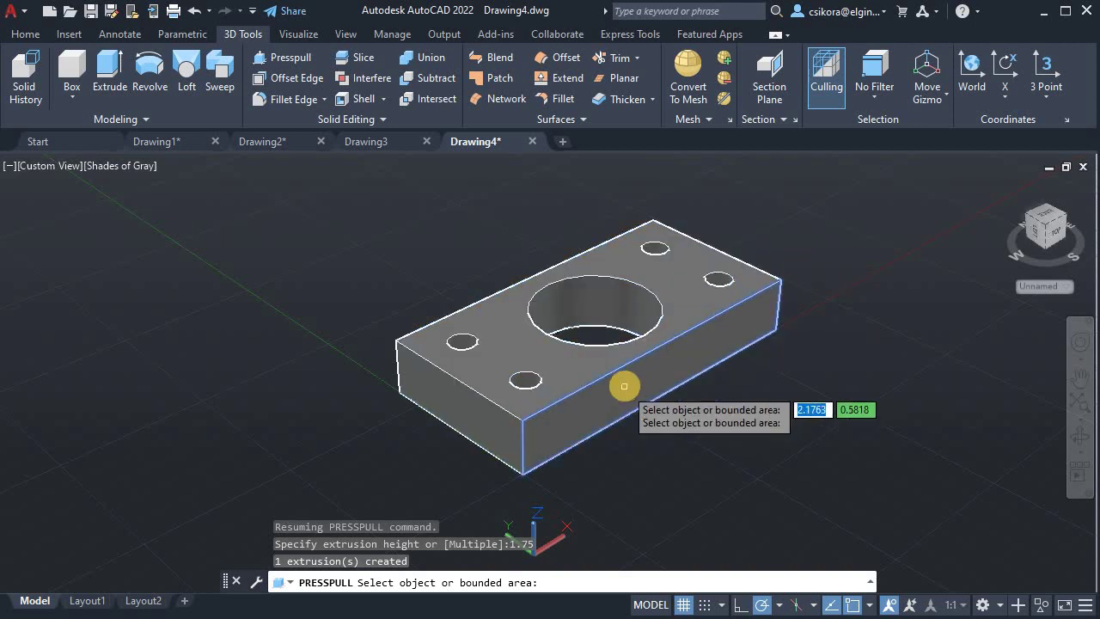
pyautogui.keyDown('shift'); pyautogui.moveTo(624, 363); pyautogui.dragTo(422, 266, button='middle'); pyautogui.keyUp('shift')
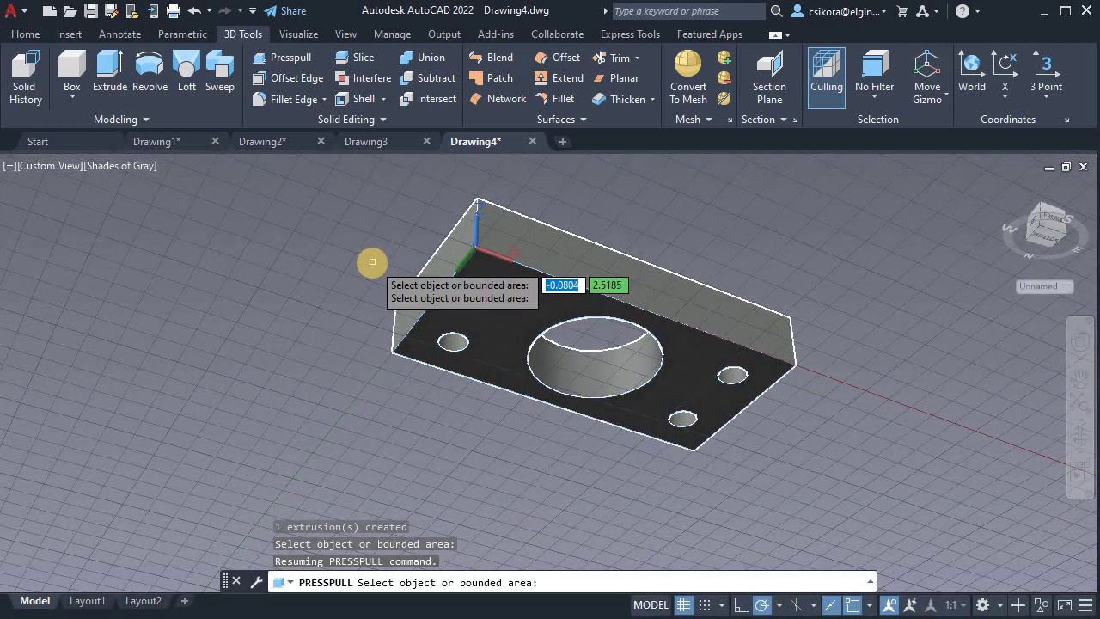
pyautogui.hotkey('ctrl', 'z')
pyautogui.press('Return')
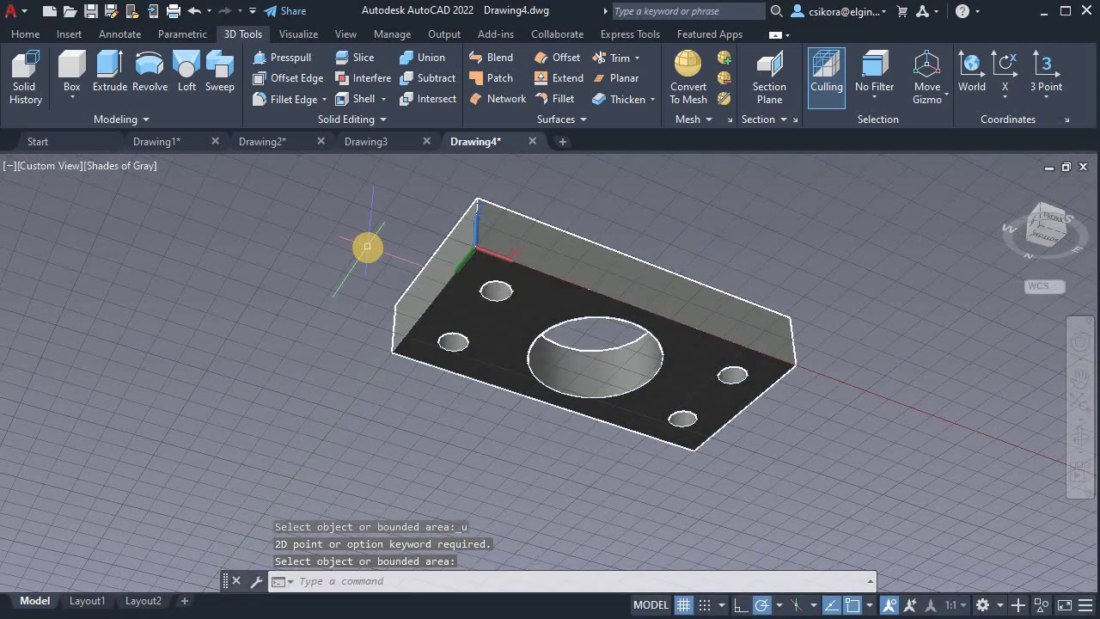
pyautogui.hotkey('ctrl', 'z')
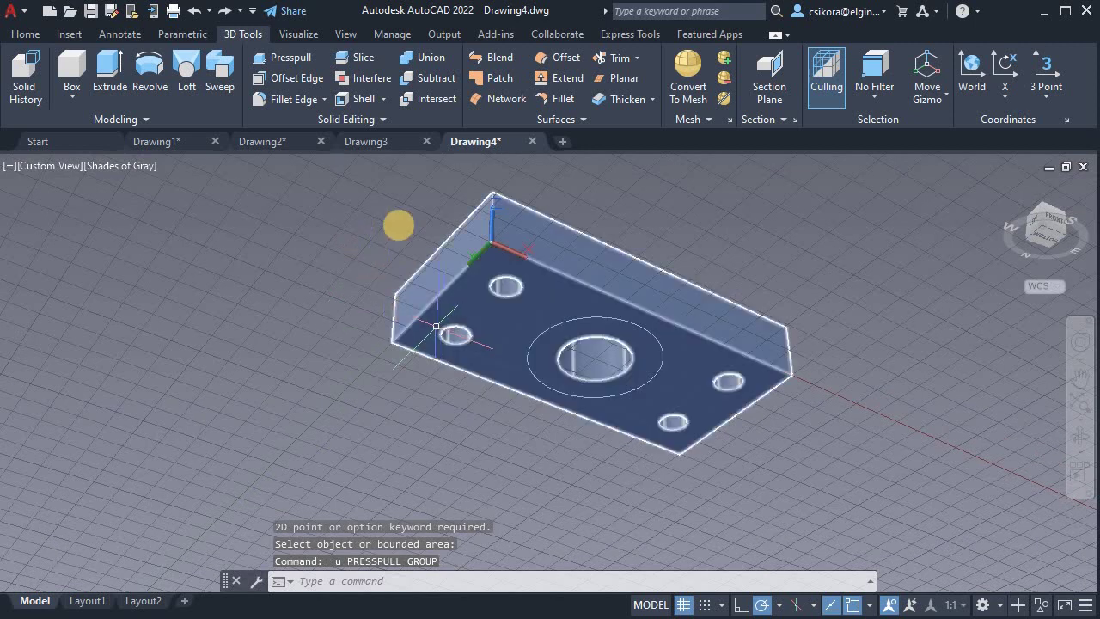
pyautogui.click(109, 76)
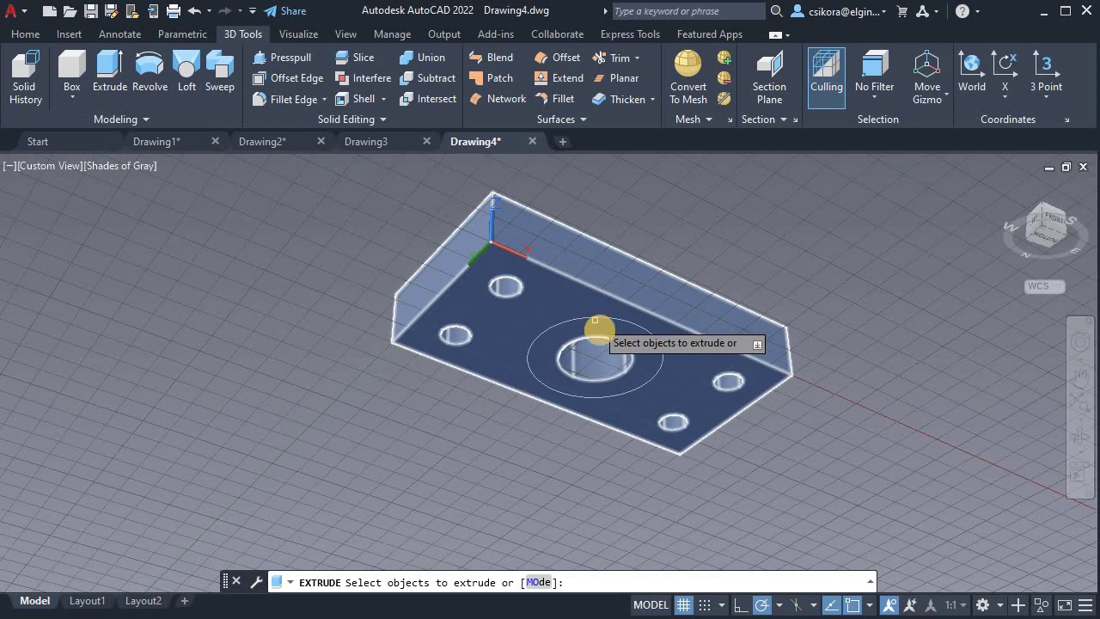
pyautogui.click(660, 367)
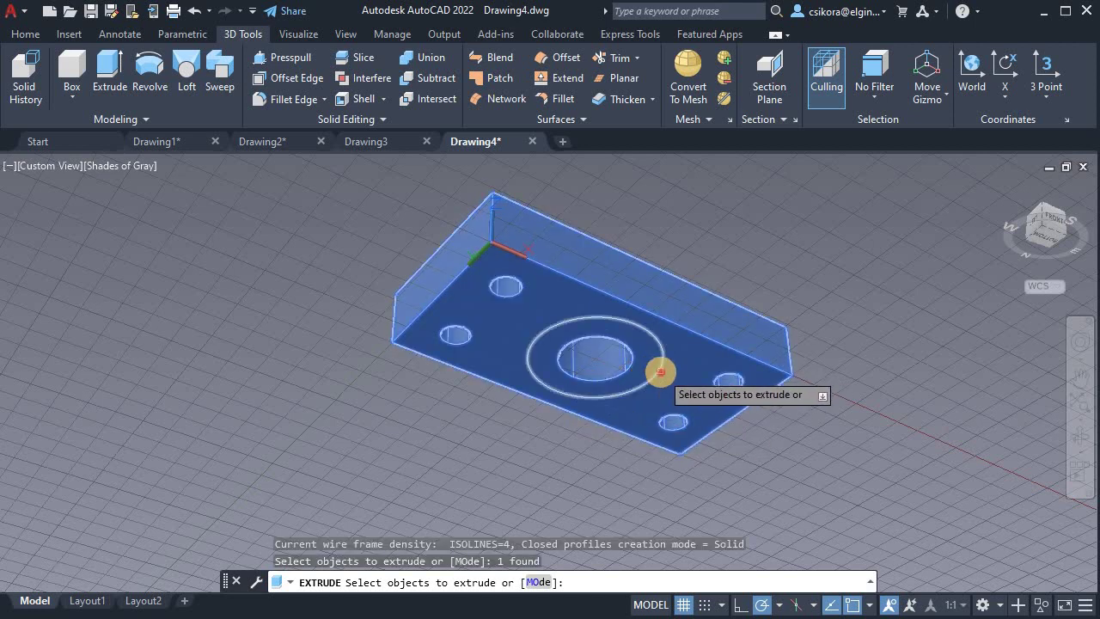
pyautogui.click(661, 371)
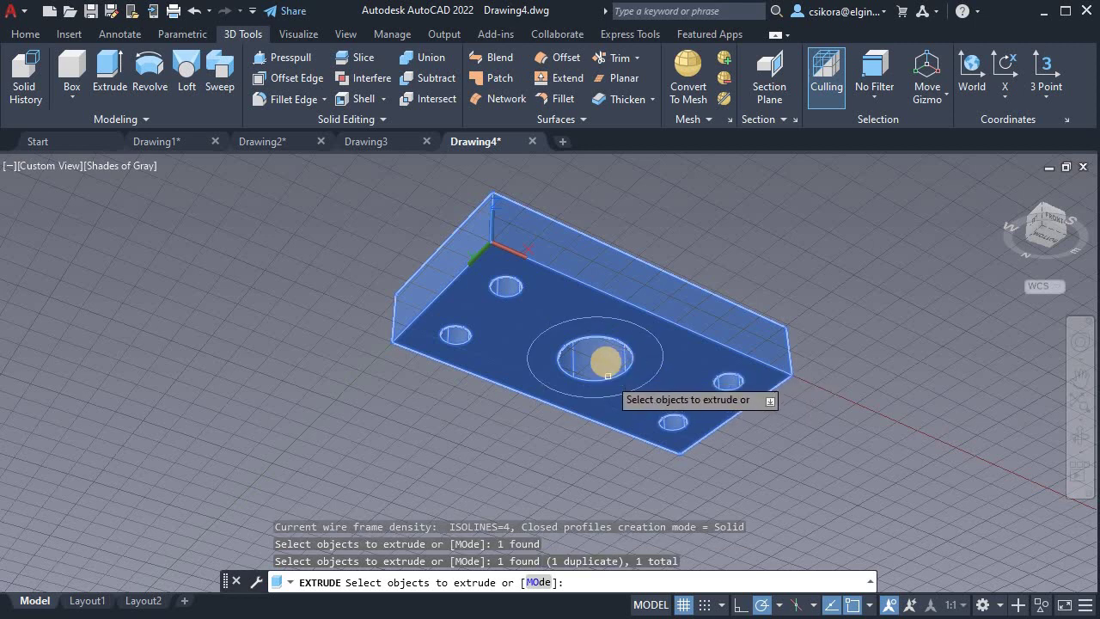
pyautogui.rightClick(644, 265)
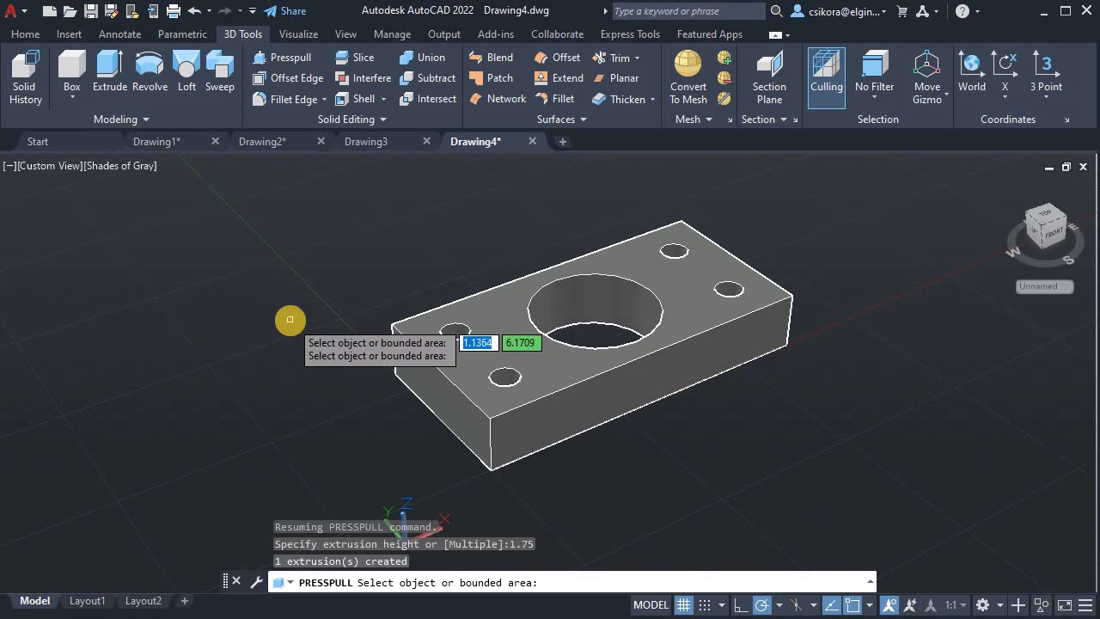
pyautogui.hotkey('ctrl', 'z')
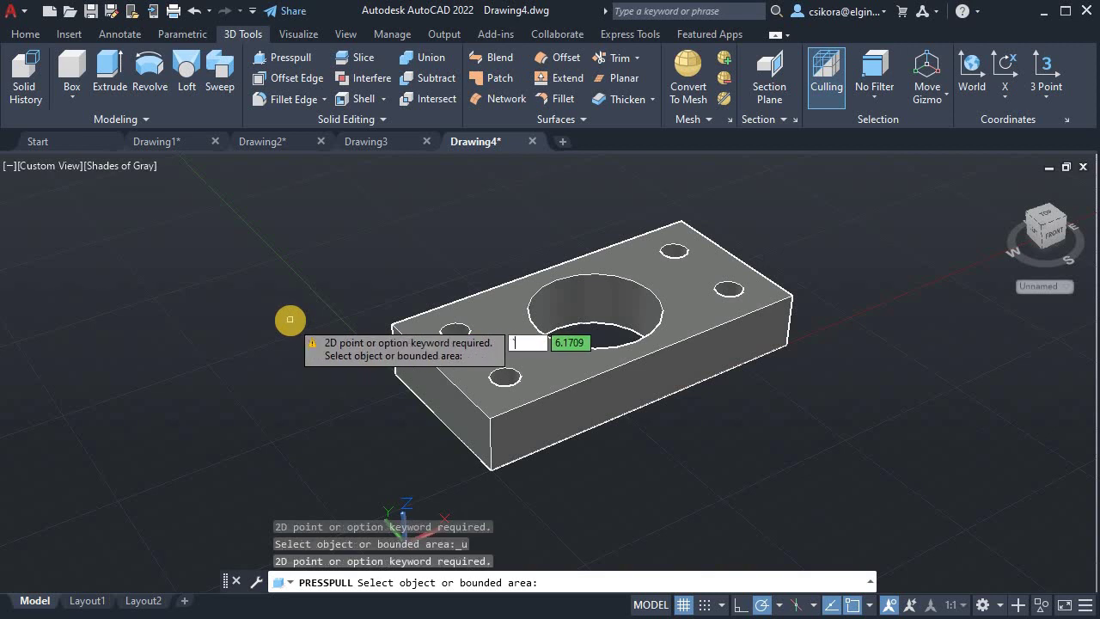
pyautogui.press('Escape')
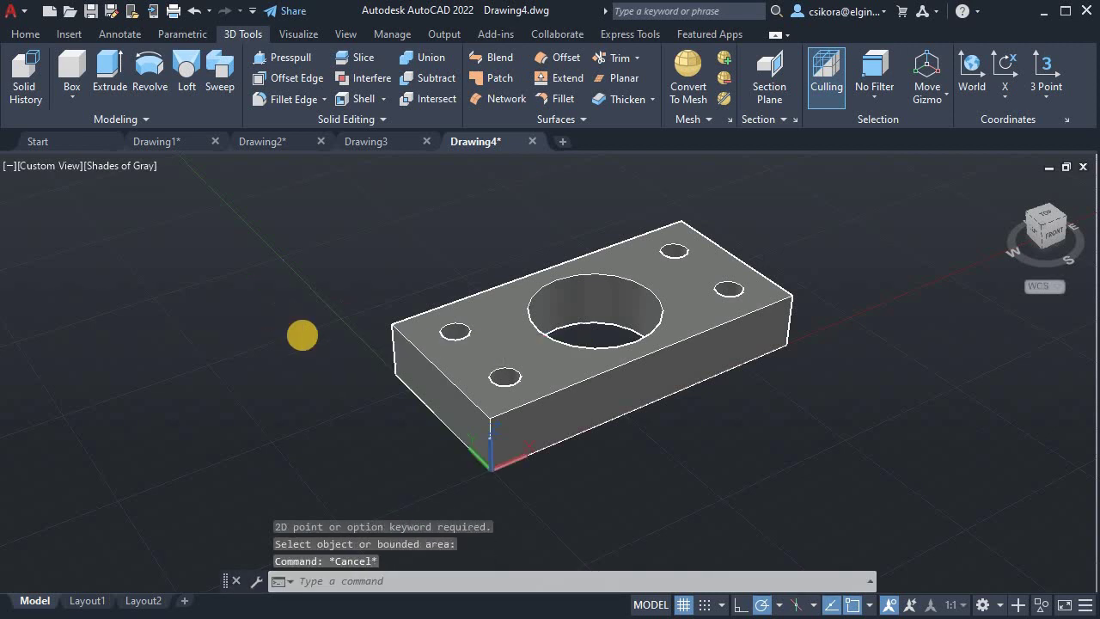
pyautogui.hotkey('ctrl', 'z')
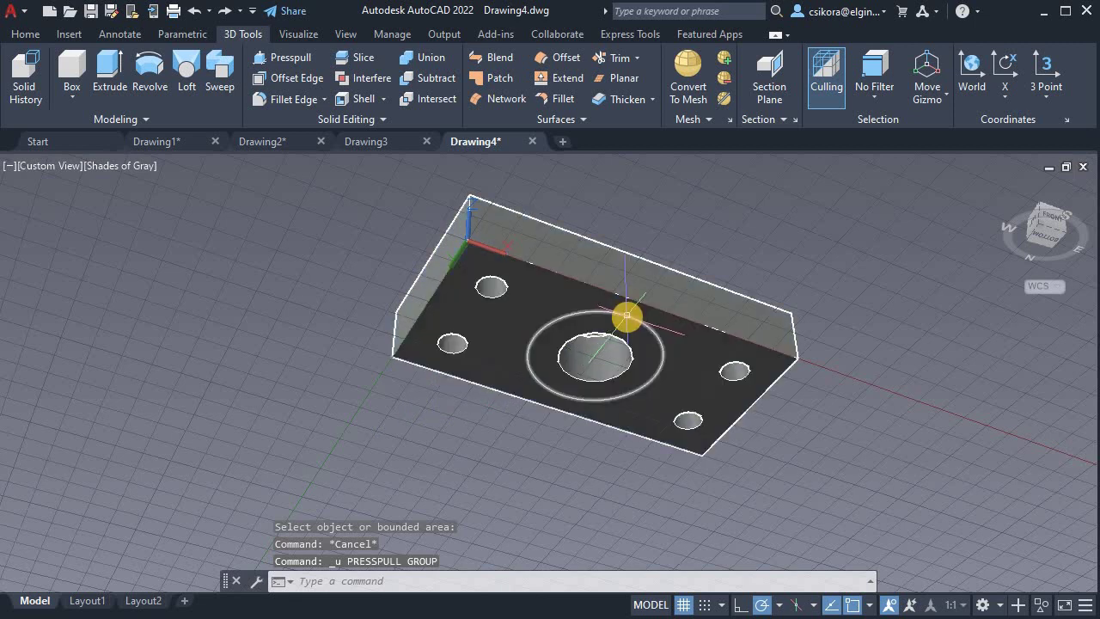
pyautogui.click(626, 316)
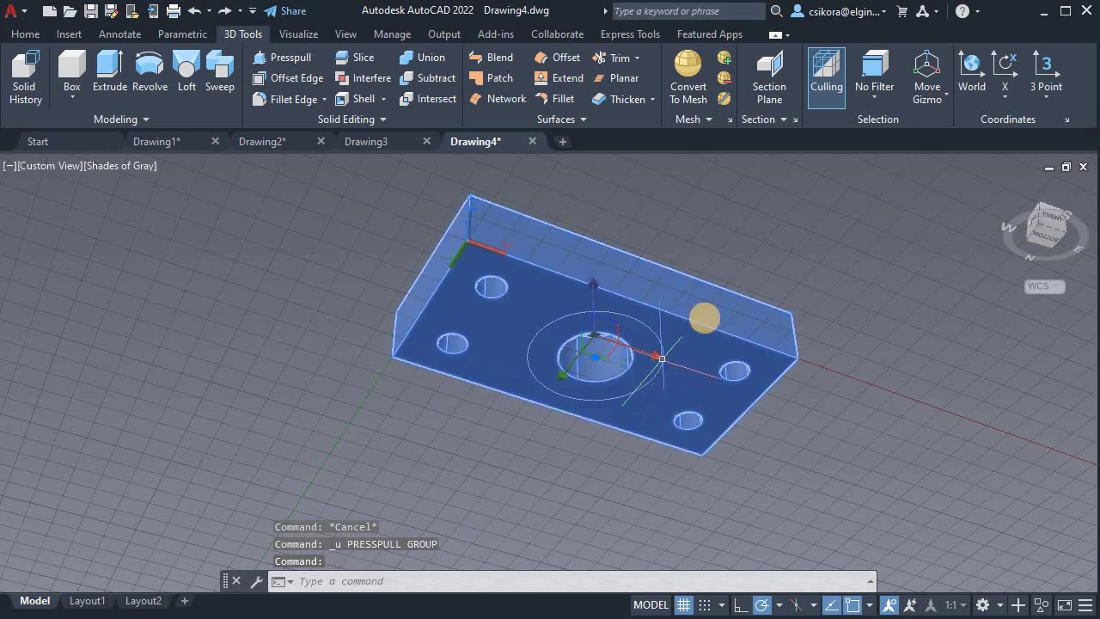
pyautogui.rightClick(715, 339)
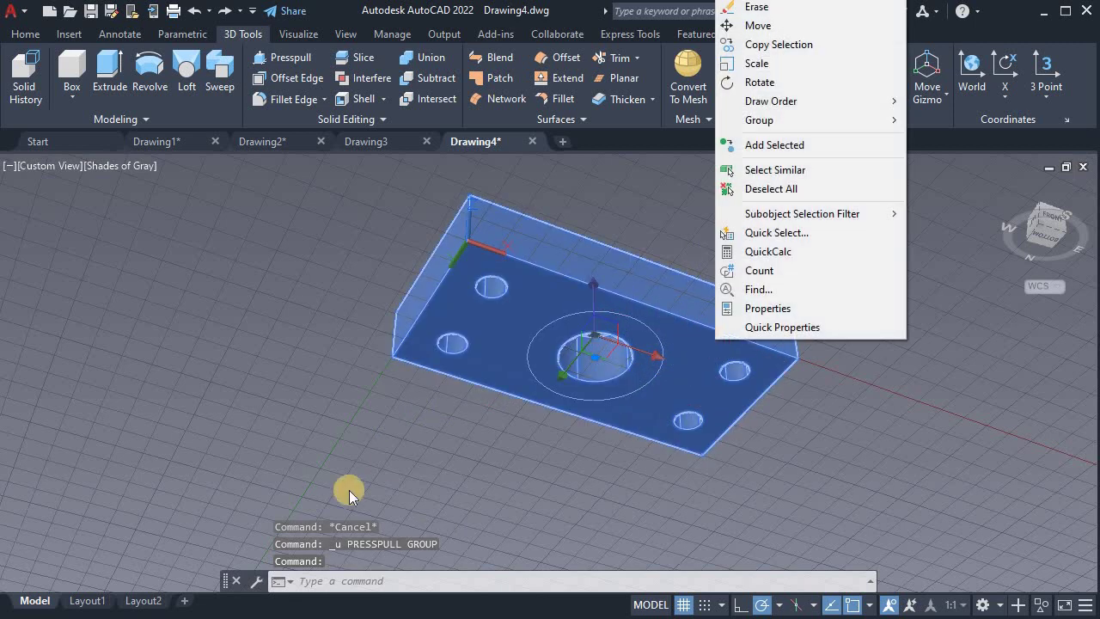
pyautogui.click(283, 508)
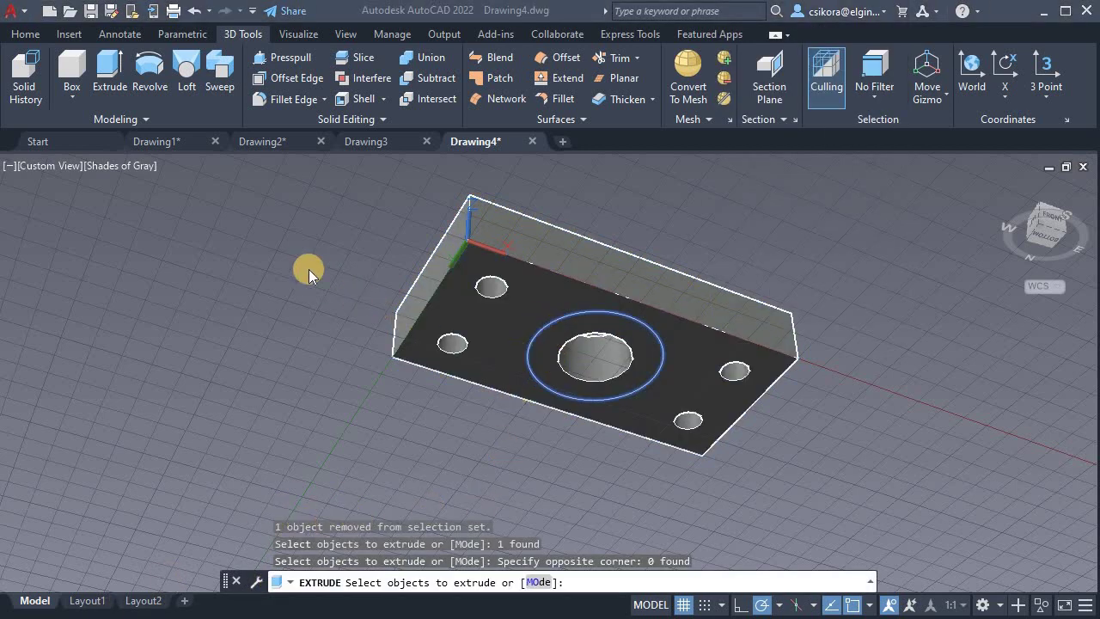
pyautogui.click(361, 122)
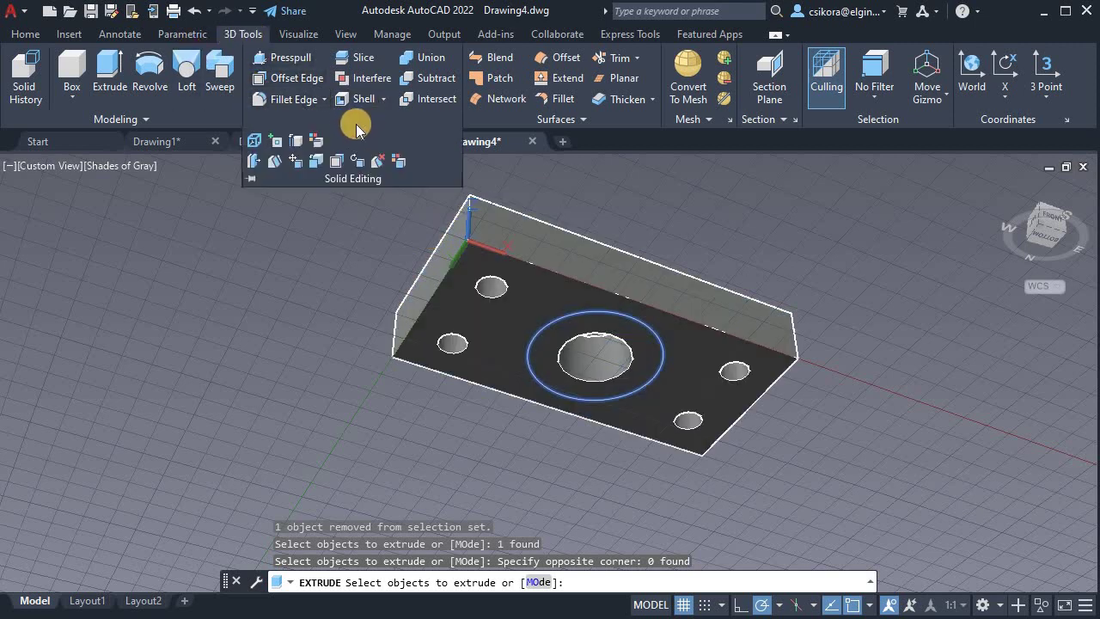
pyautogui.click(297, 141)
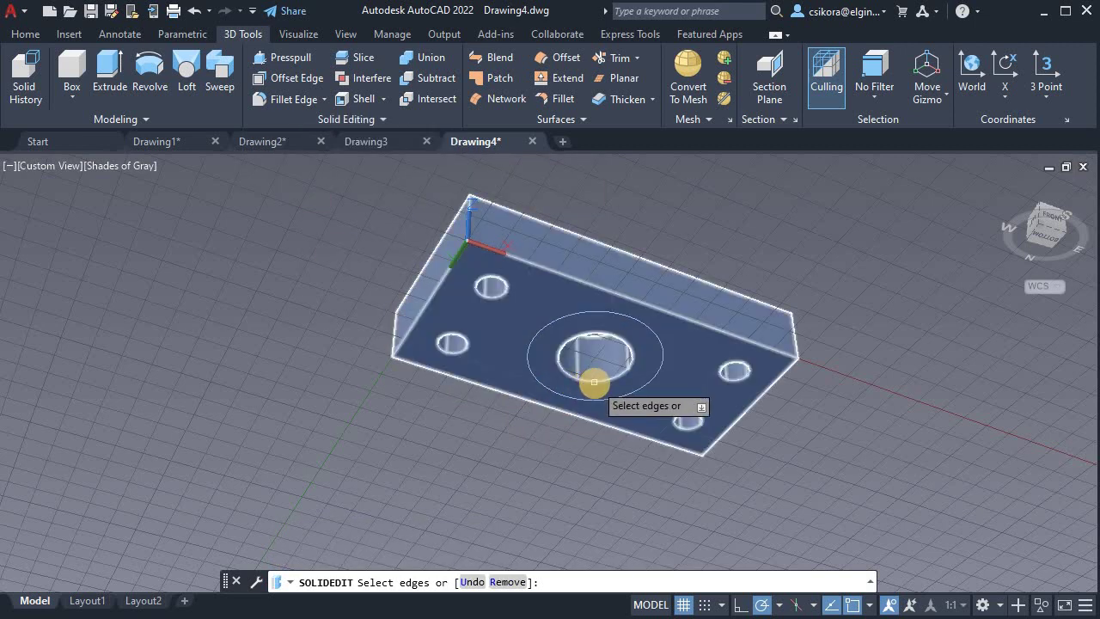
pyautogui.click(593, 382)
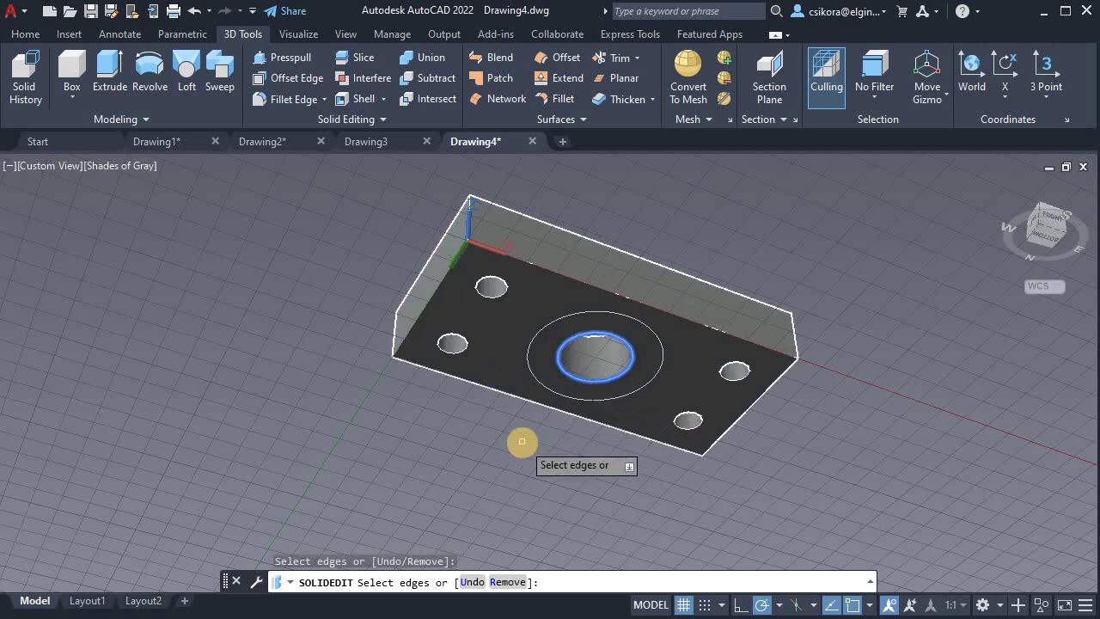
pyautogui.press('Return')
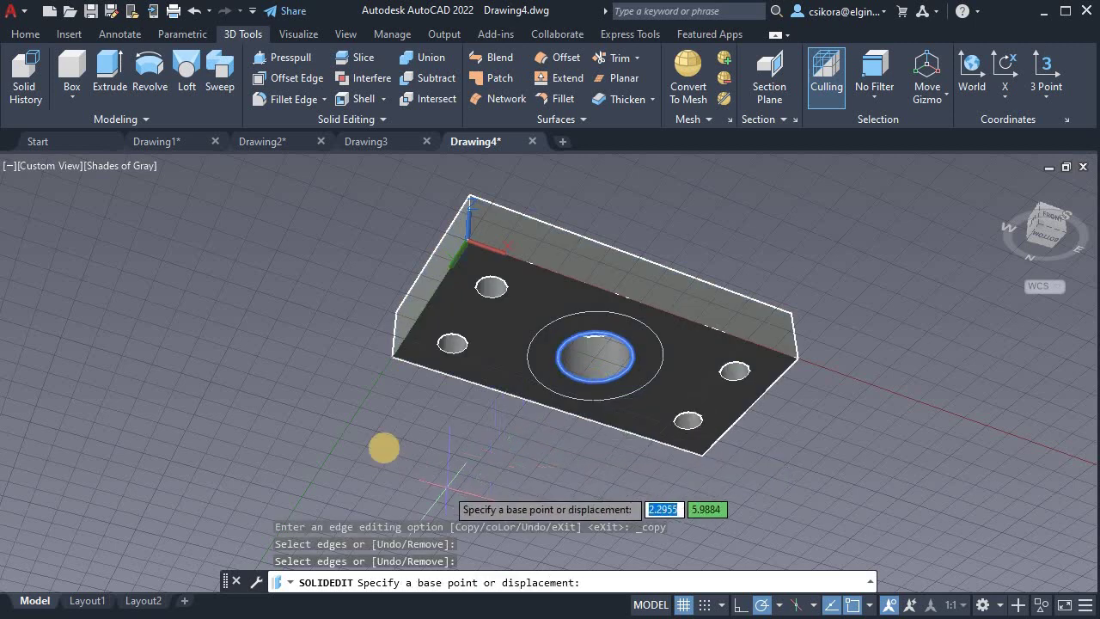
pyautogui.press('Escape')
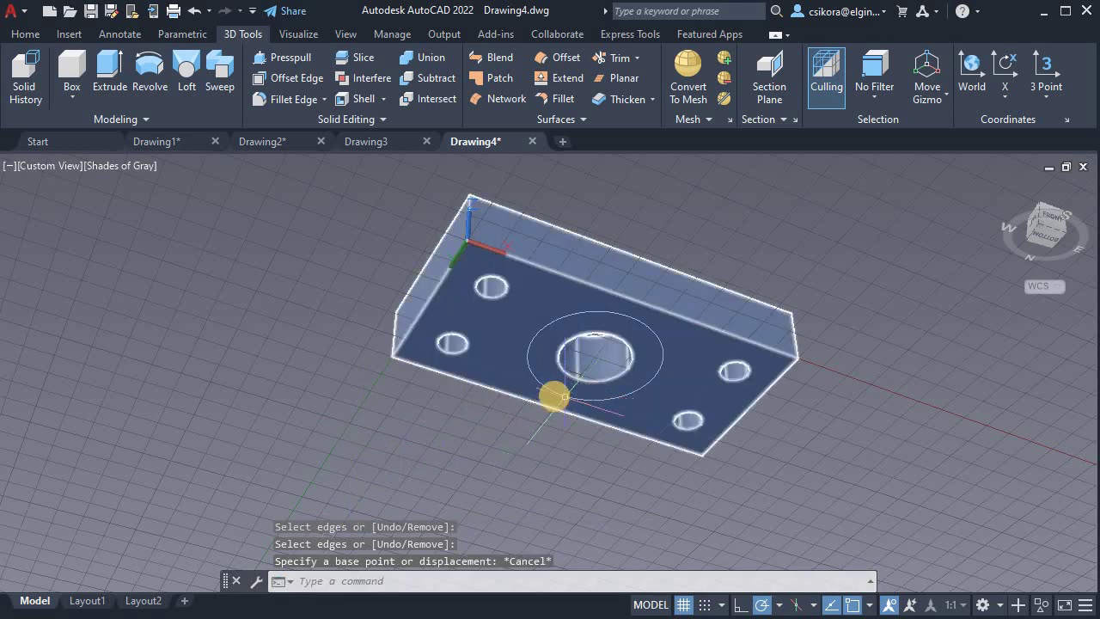
pyautogui.click(105, 70)
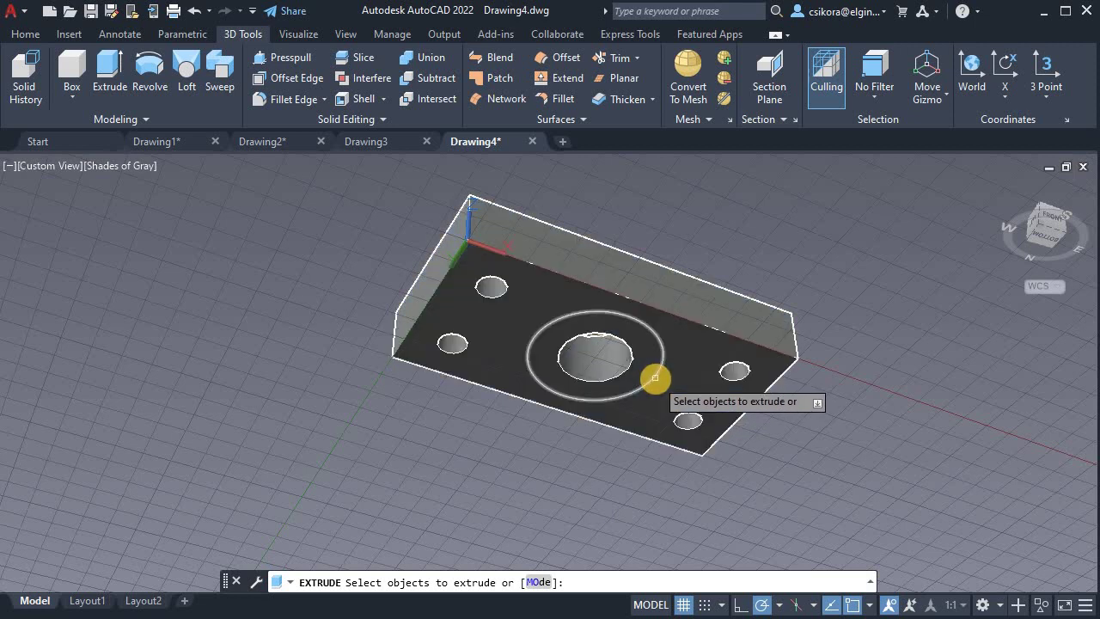
# Step: Extrude the large circle around the centre hole into a cylinder 1.75 units tall
pyautogui.click(655, 378)
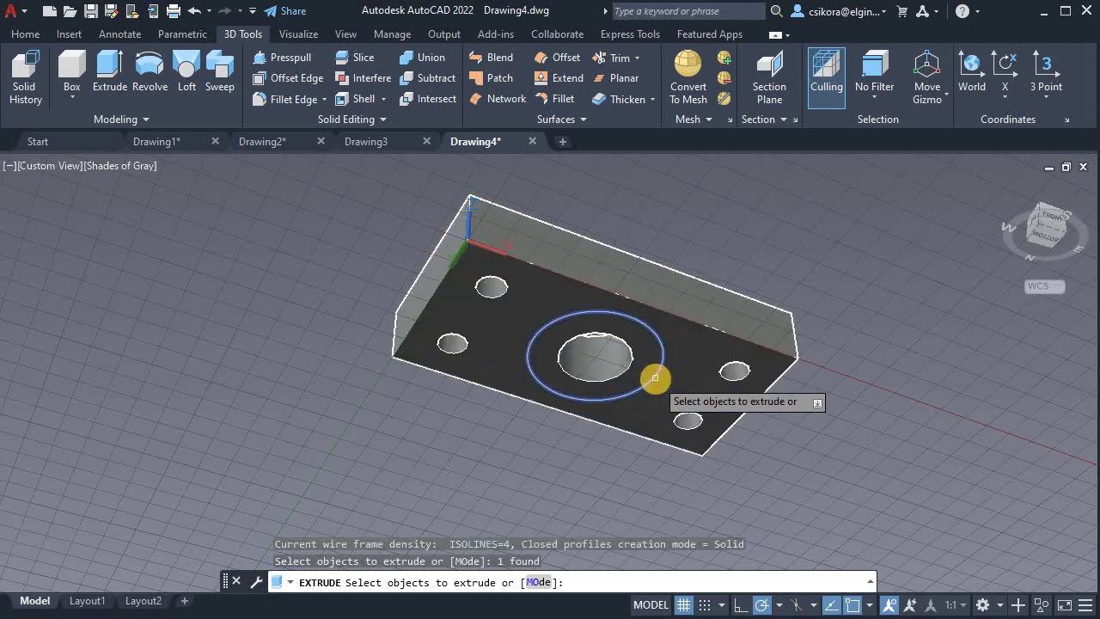
pyautogui.press('Return')
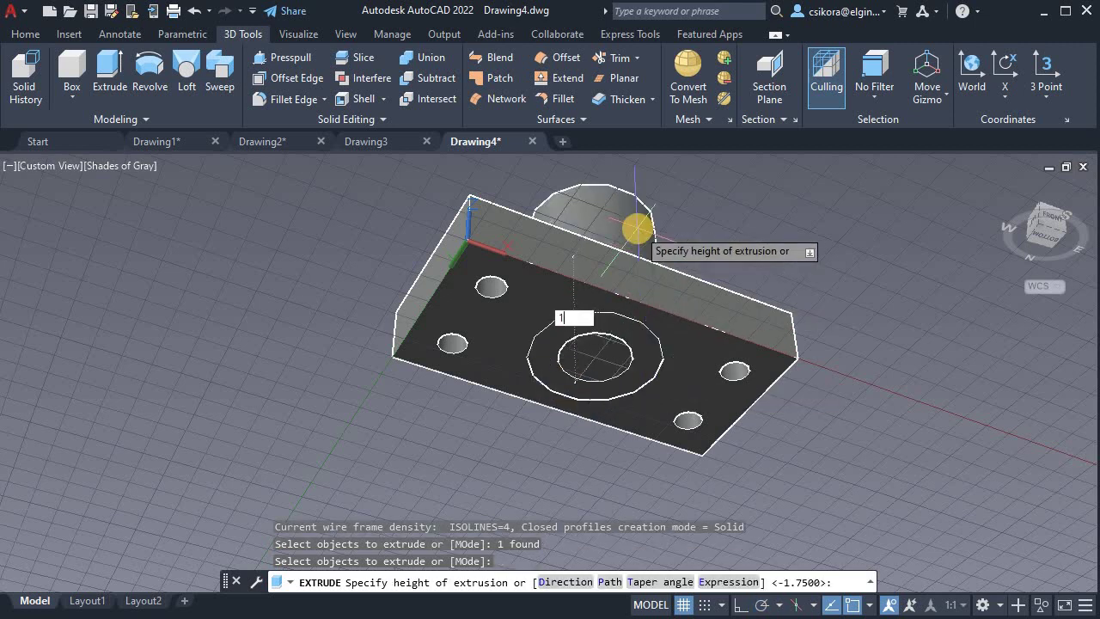
pyautogui.press('Return')
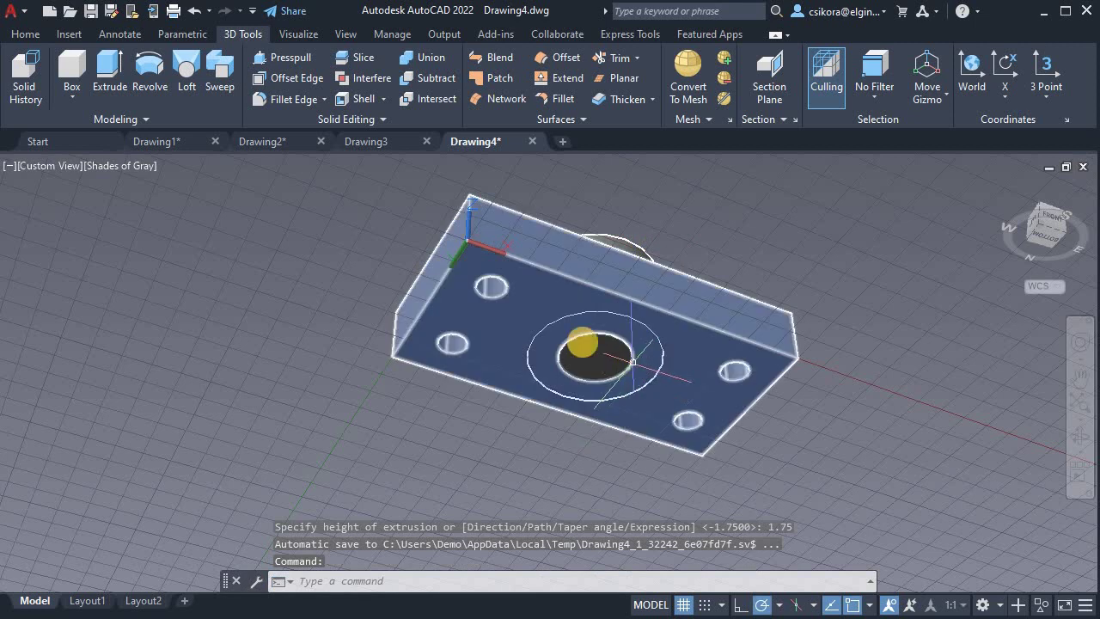
pyautogui.click(586, 354)
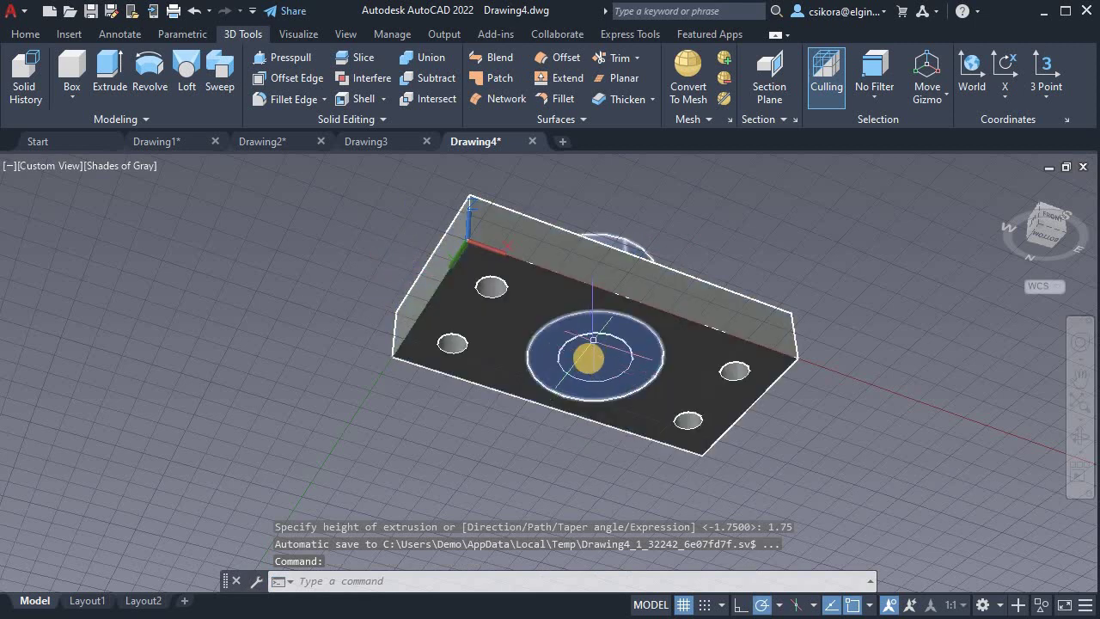
# Step: Presspull the centre circle area to cut the central hole up through the part
pyautogui.press('Escape')
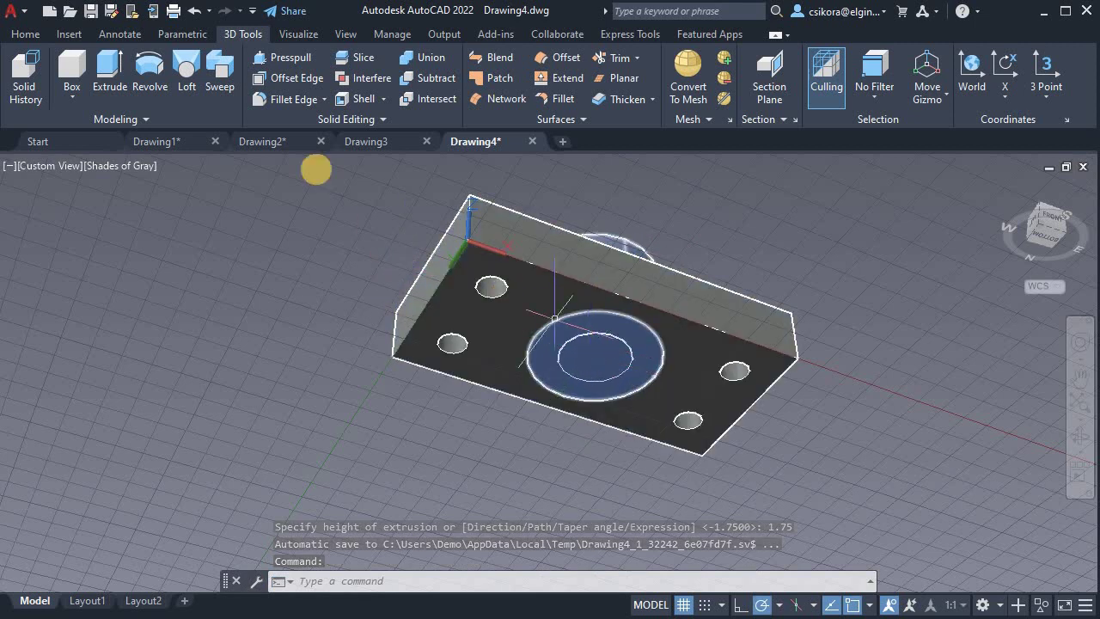
pyautogui.click(283, 57)
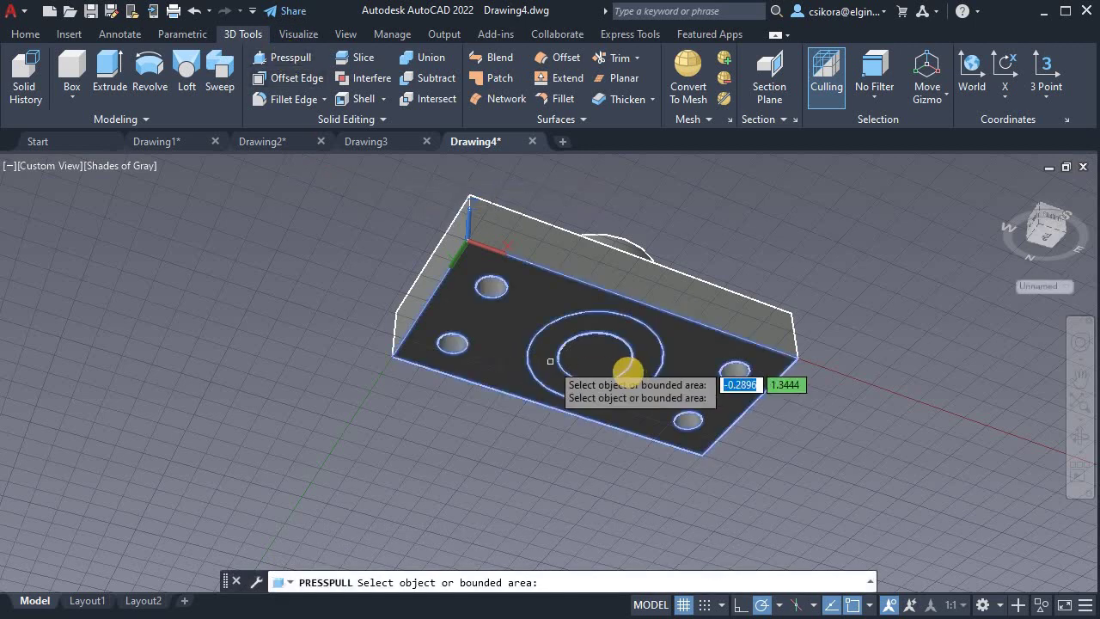
pyautogui.click(612, 351)
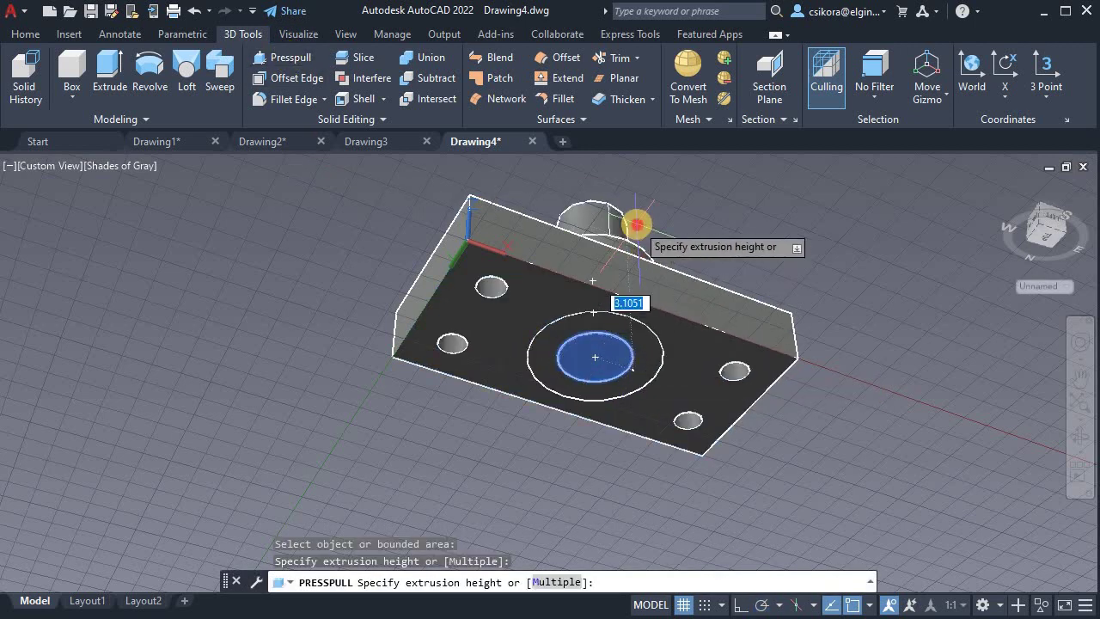
pyautogui.click(637, 225)
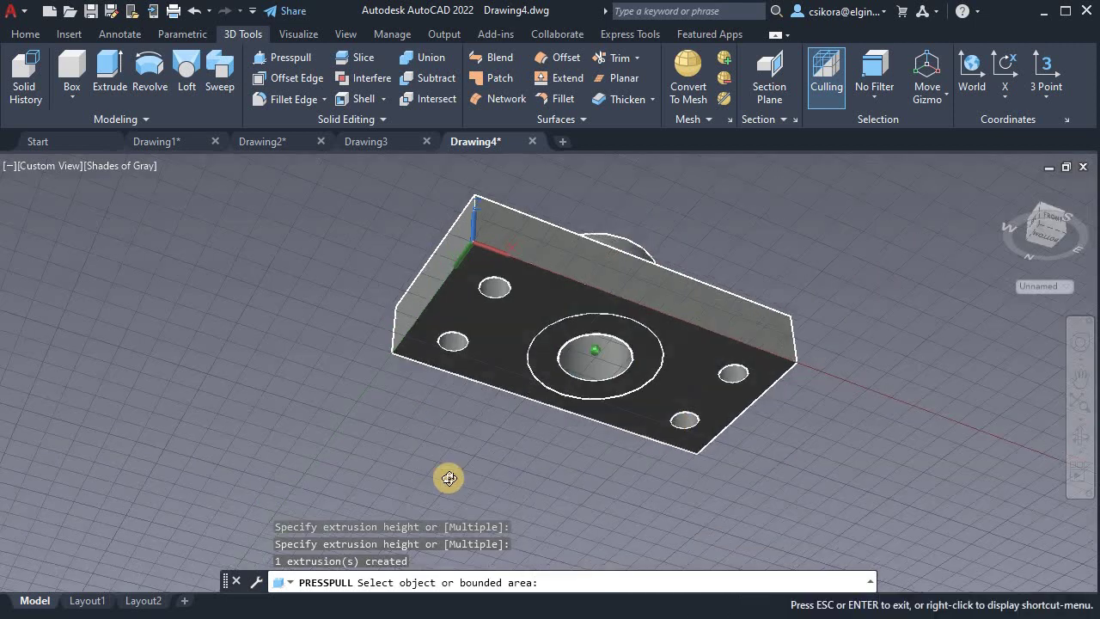
# Step: Union the base block and the round boss into a single solid
pyautogui.keyDown('shift'); pyautogui.moveTo(447, 478); pyautogui.dragTo(441, 582, button='middle'); pyautogui.keyUp('shift')
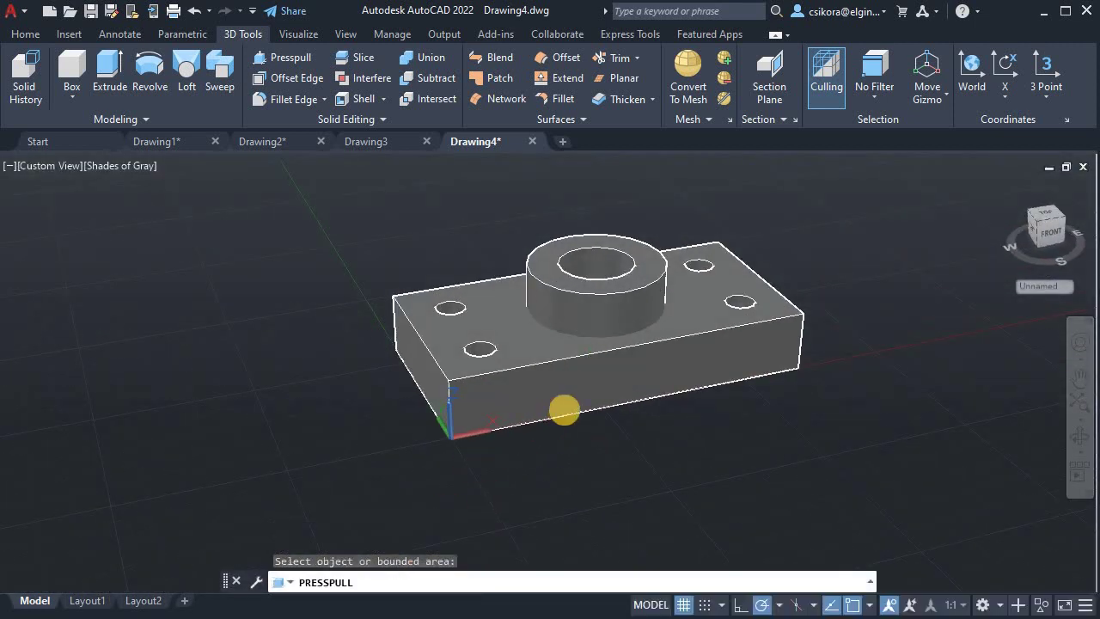
pyautogui.keyDown('shift'); pyautogui.moveTo(570, 461); pyautogui.dragTo(584, 480, button='middle'); pyautogui.keyUp('shift')
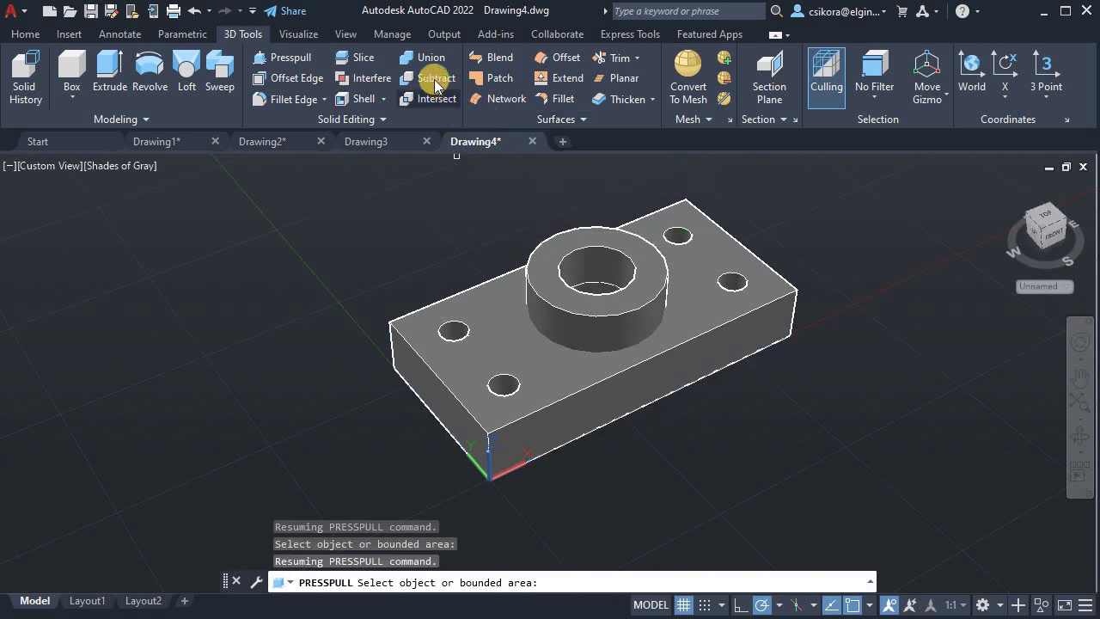
pyautogui.click(423, 57)
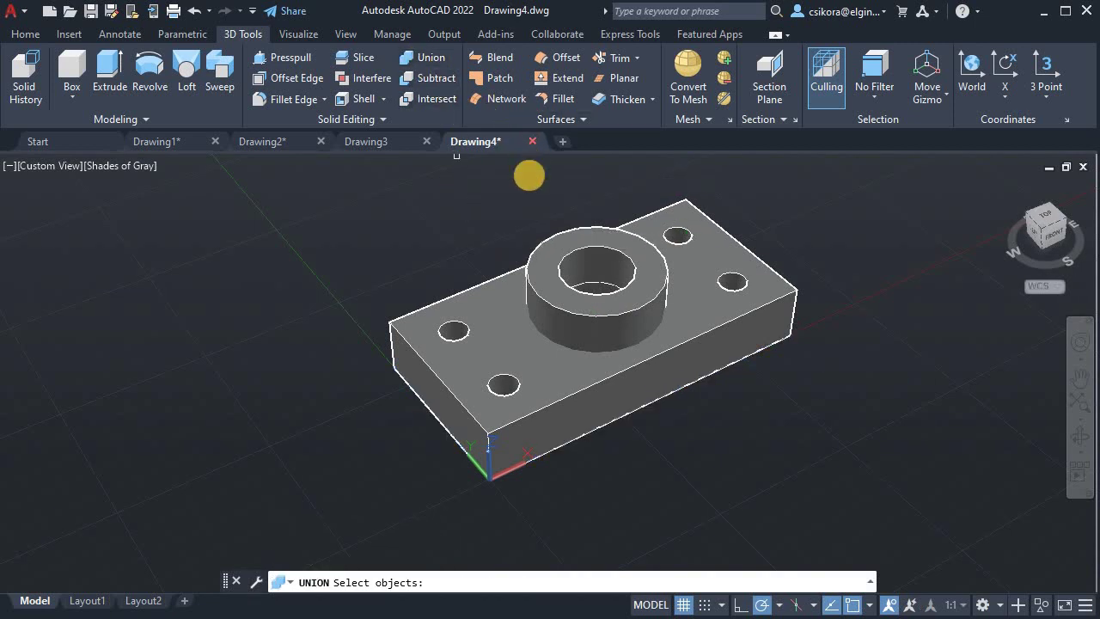
pyautogui.click(491, 351)
pyautogui.click(569, 322)
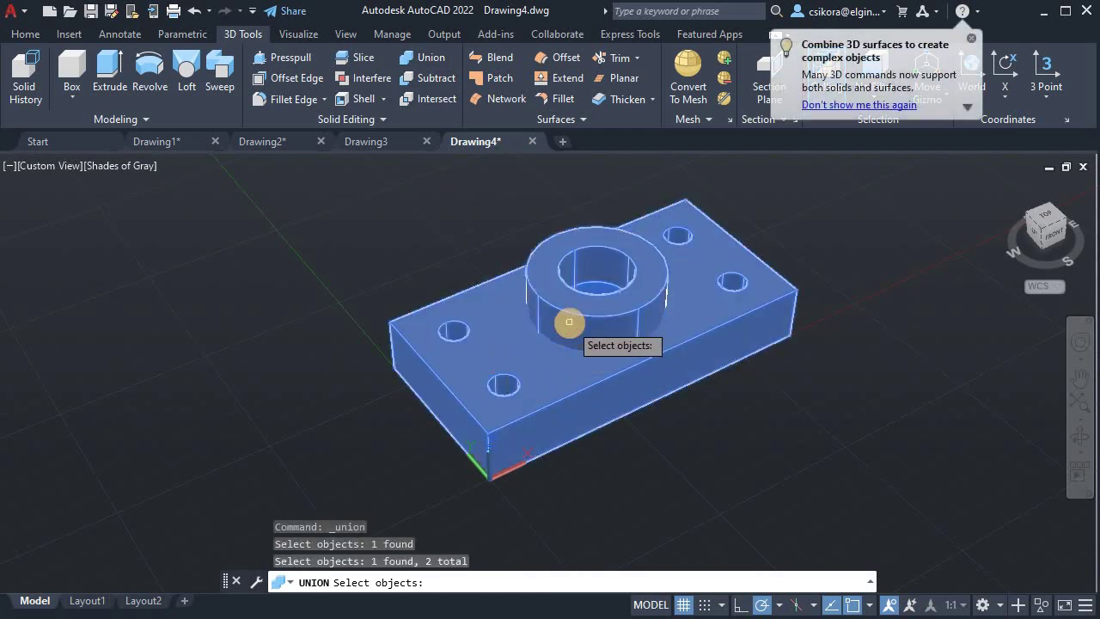
pyautogui.press('Return')
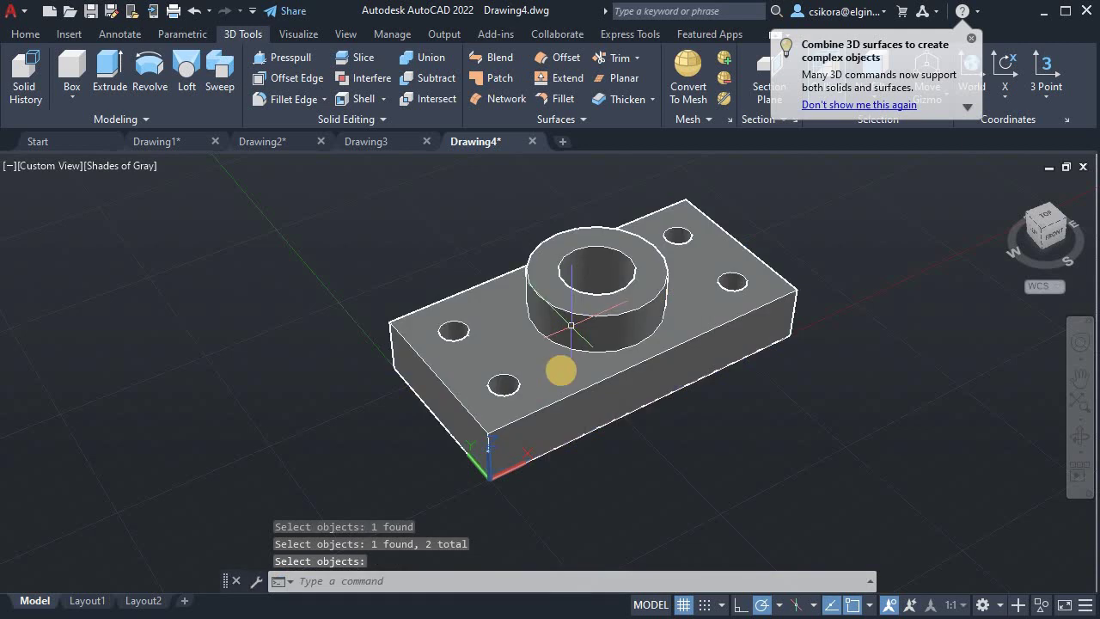
# Step: Start Fillet Edge with the radius set to 0.25
pyautogui.click(312, 99)
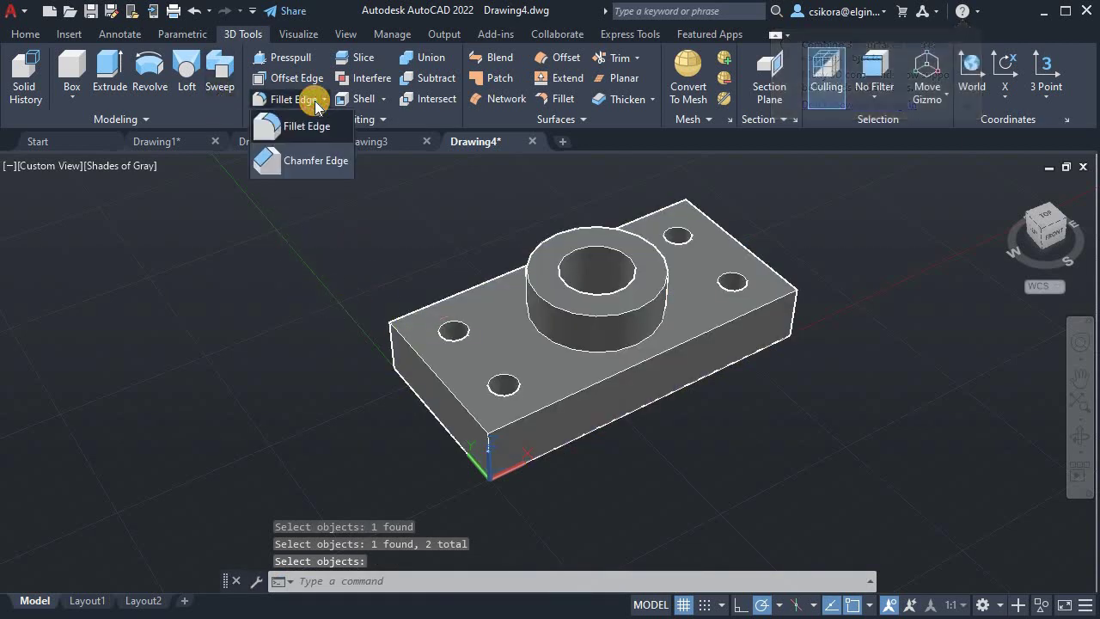
pyautogui.click(298, 129)
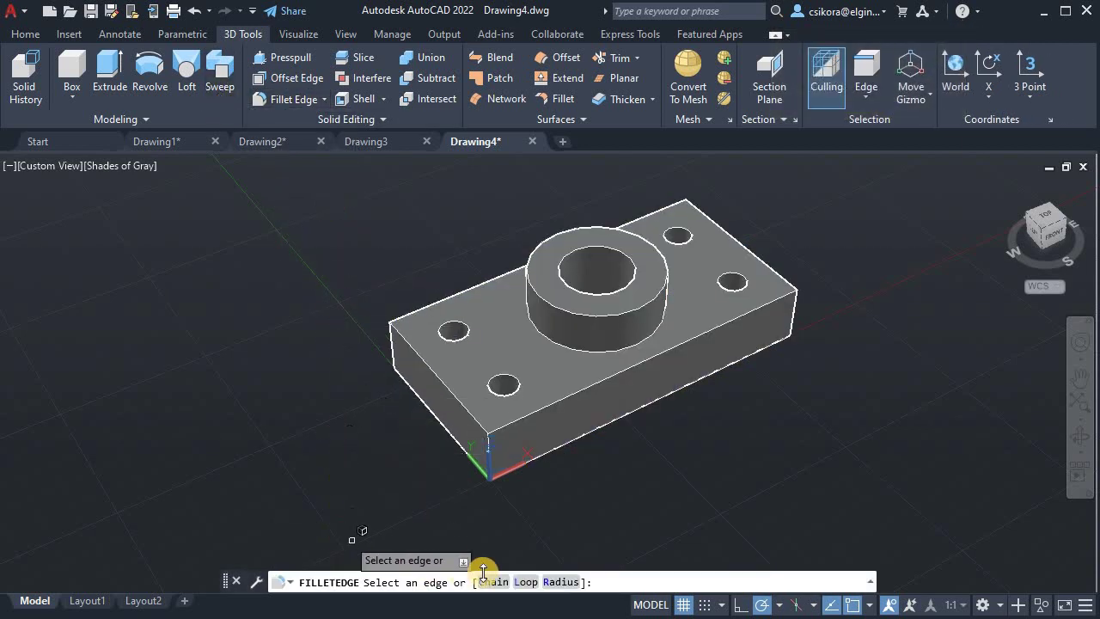
pyautogui.click(550, 582)
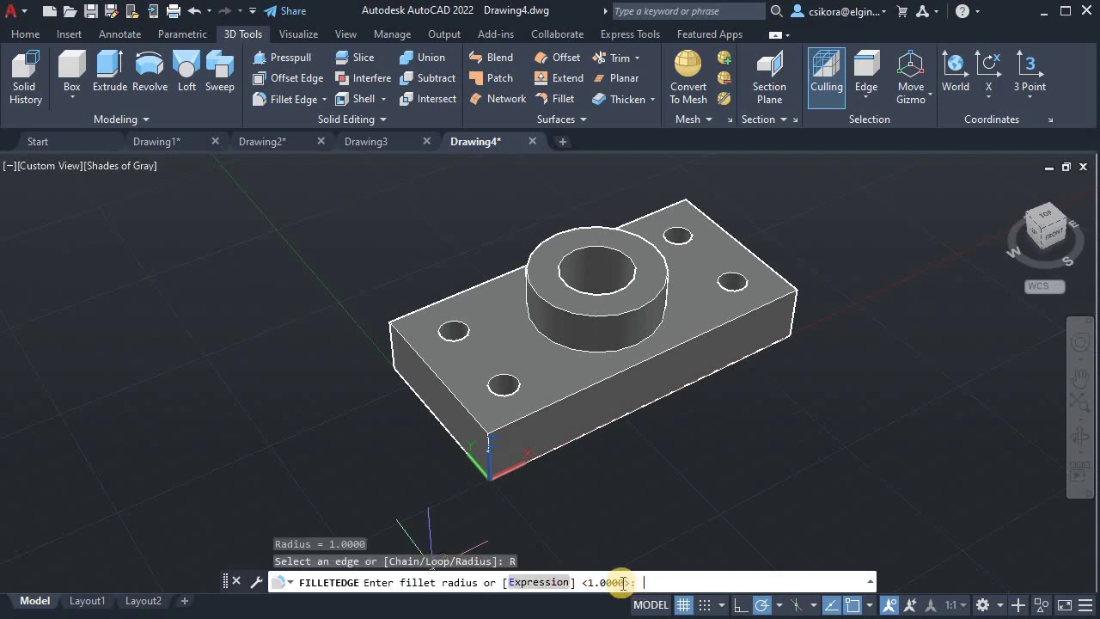
pyautogui.write('.25')
pyautogui.press('Return')
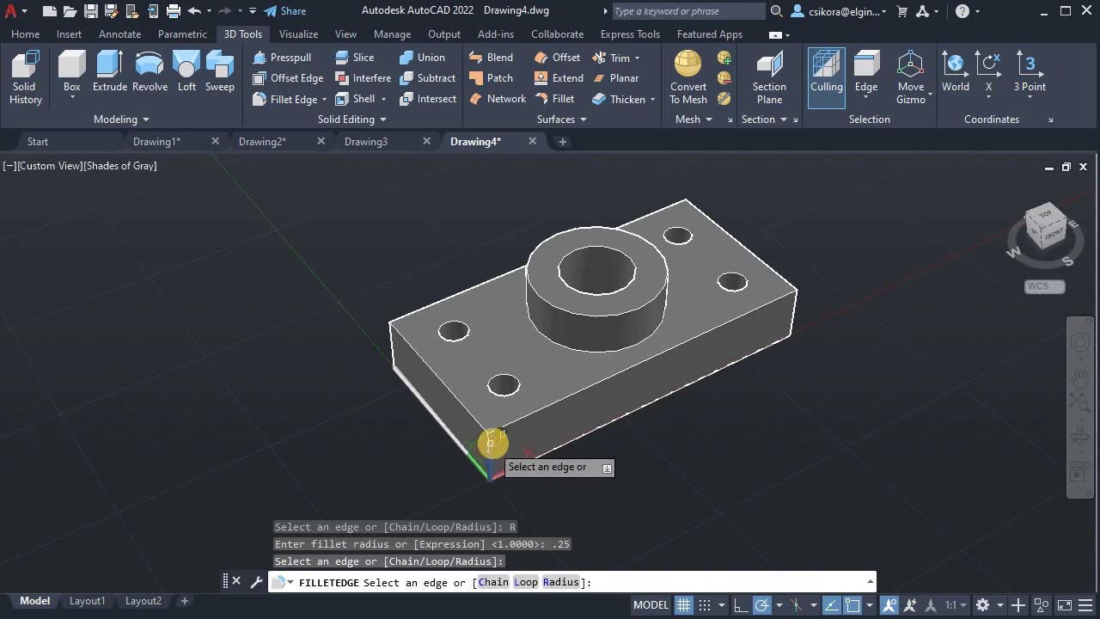
# Step: Fillet the four vertical corner edges and the boss's circular base edge
pyautogui.click(489, 445)
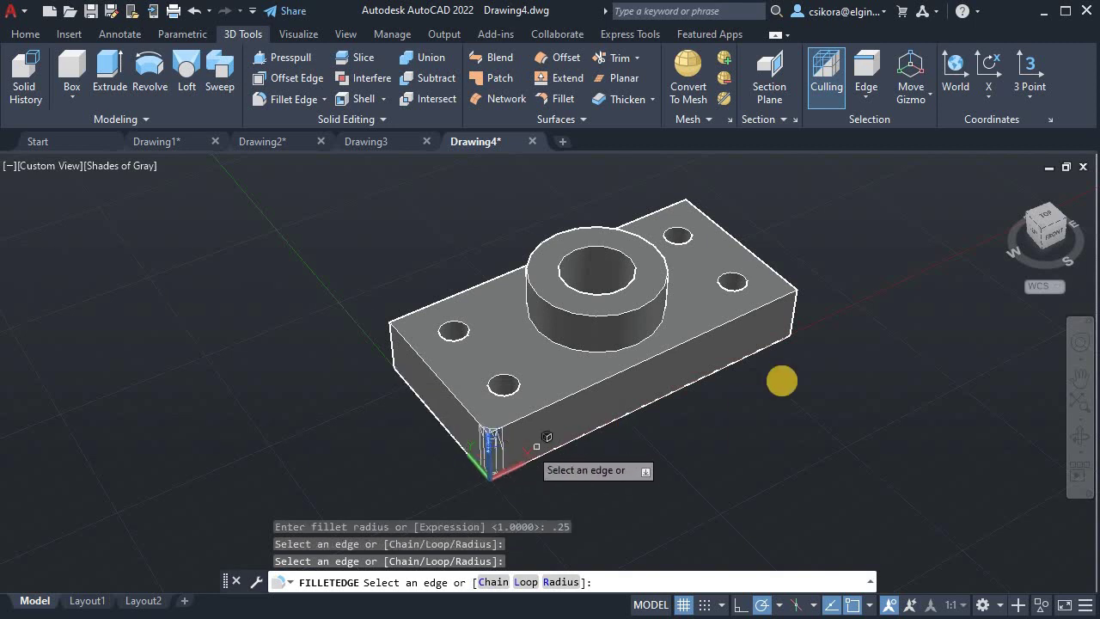
pyautogui.click(793, 315)
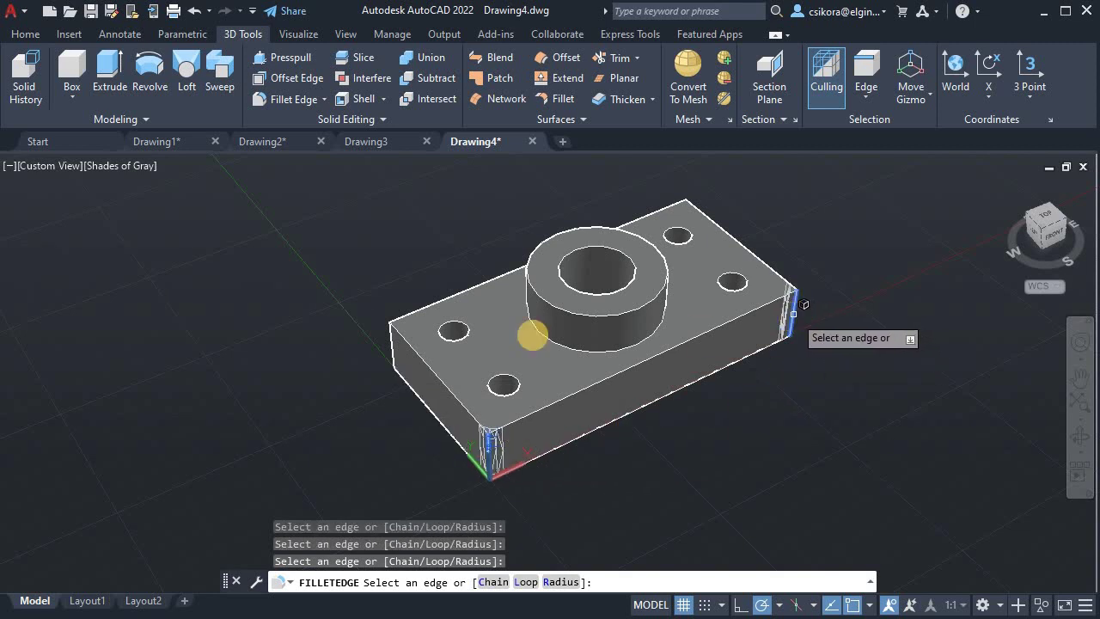
pyautogui.click(390, 349)
pyautogui.click(571, 351)
pyautogui.keyDown('shift'); pyautogui.moveTo(709, 425); pyautogui.dragTo(668, 449, button='middle'); pyautogui.keyUp('shift')
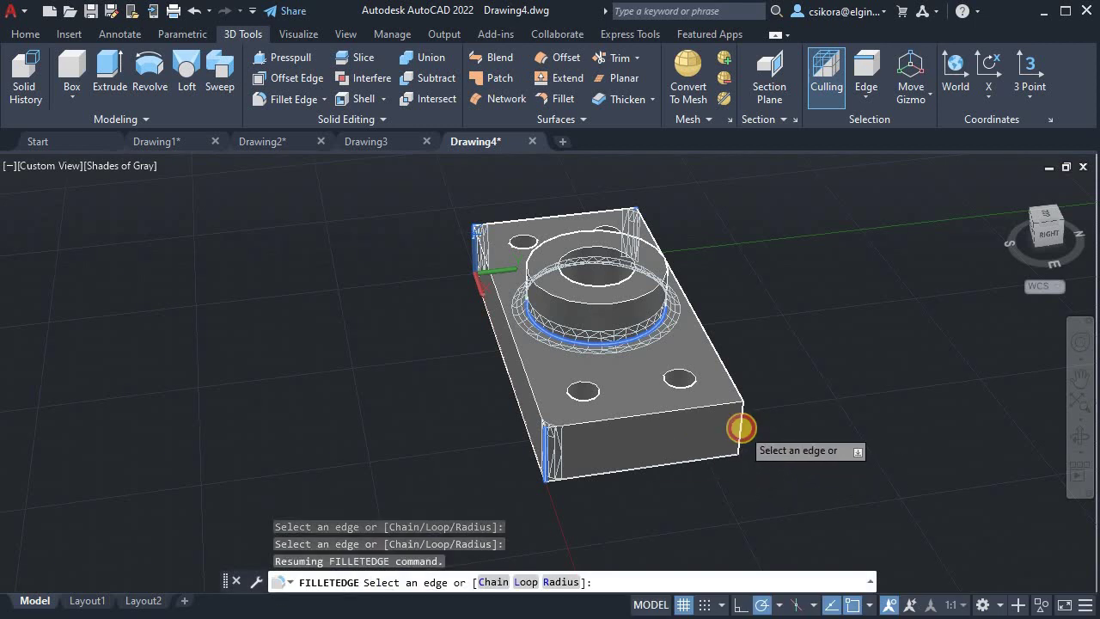
pyautogui.click(741, 427)
pyautogui.press('Return')
pyautogui.press('Return')
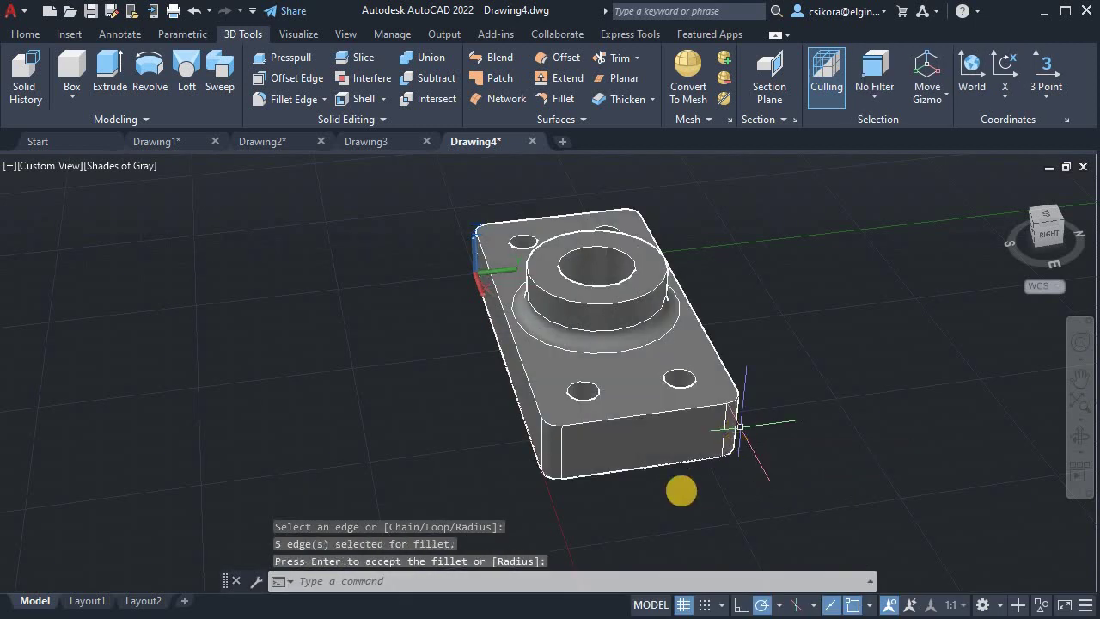
pyautogui.click(325, 99)
# Step: Start Chamfer Edge with both chamfer distances set to 0.125
pyautogui.click(297, 161)
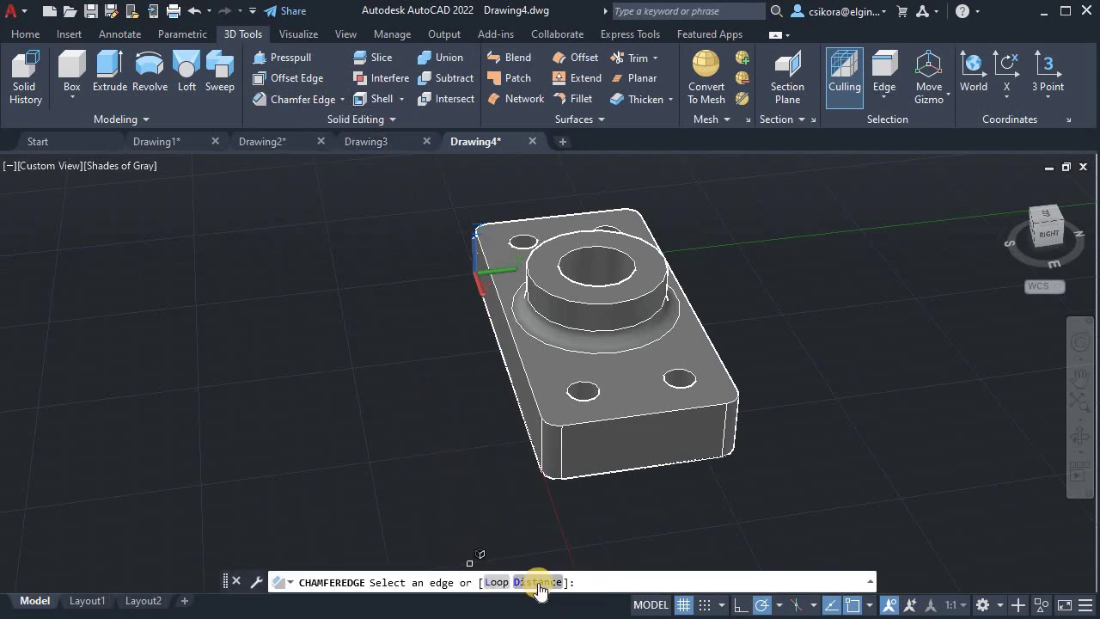
pyautogui.click(537, 583)
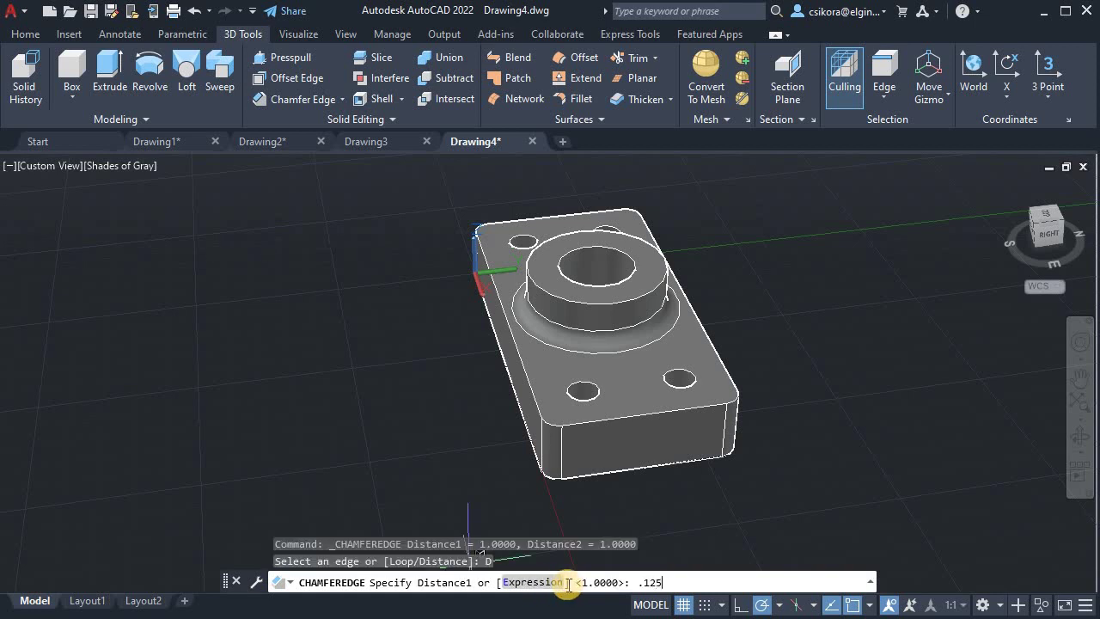
pyautogui.write('.125')
pyautogui.press('Return')
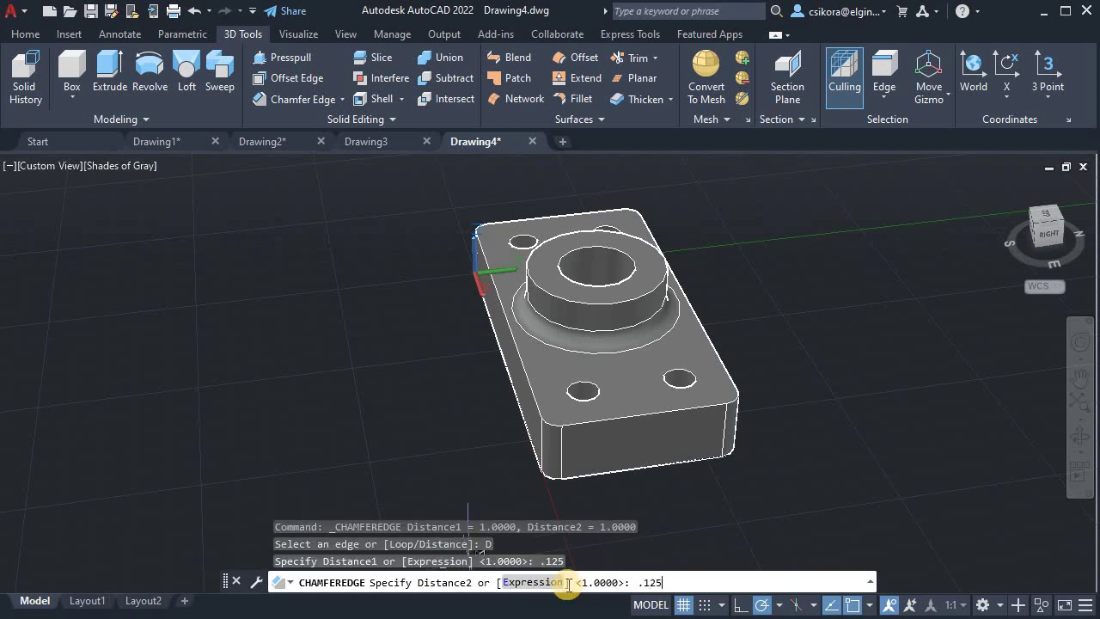
pyautogui.press('Return')
# Step: Select the block's top edge loop with the Loop option and apply the chamfer
pyautogui.write('L')
pyautogui.press('Return')
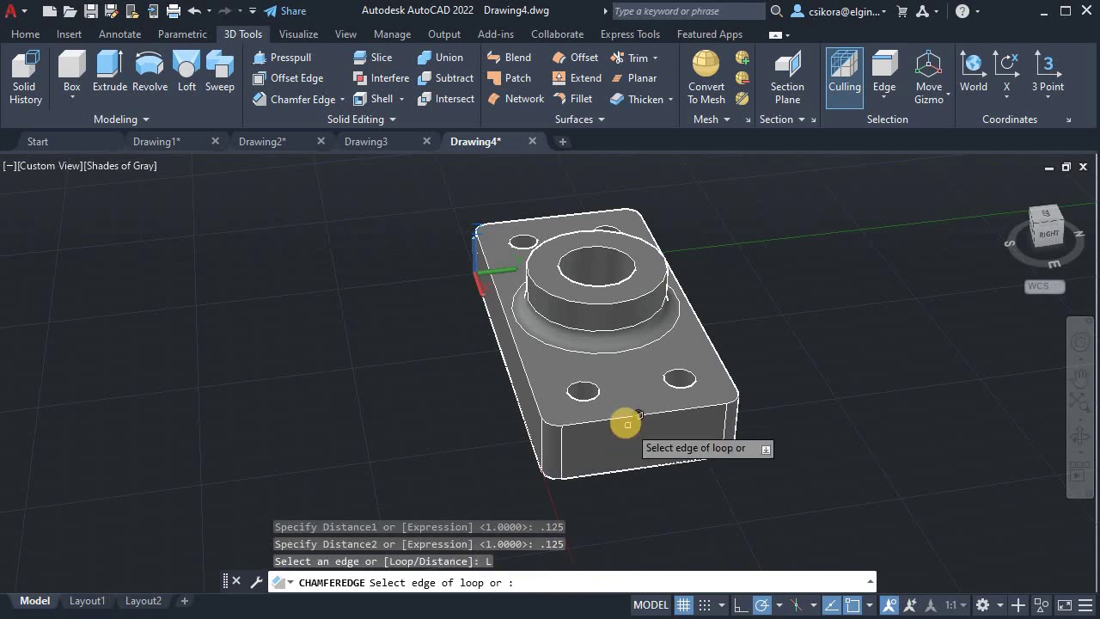
pyautogui.click(699, 417)
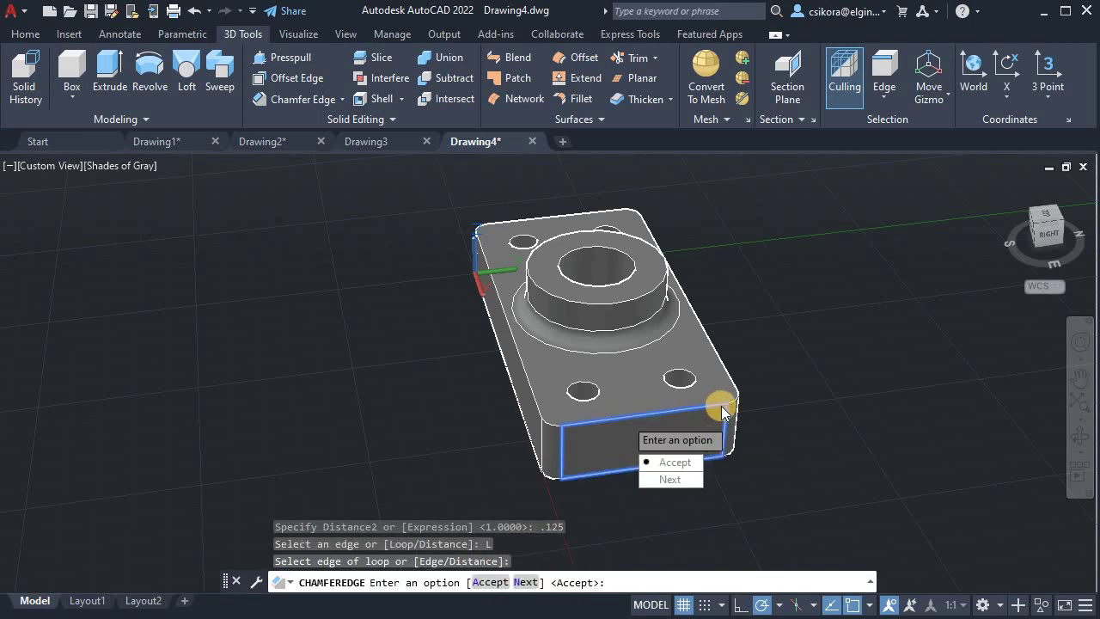
pyautogui.click(687, 479)
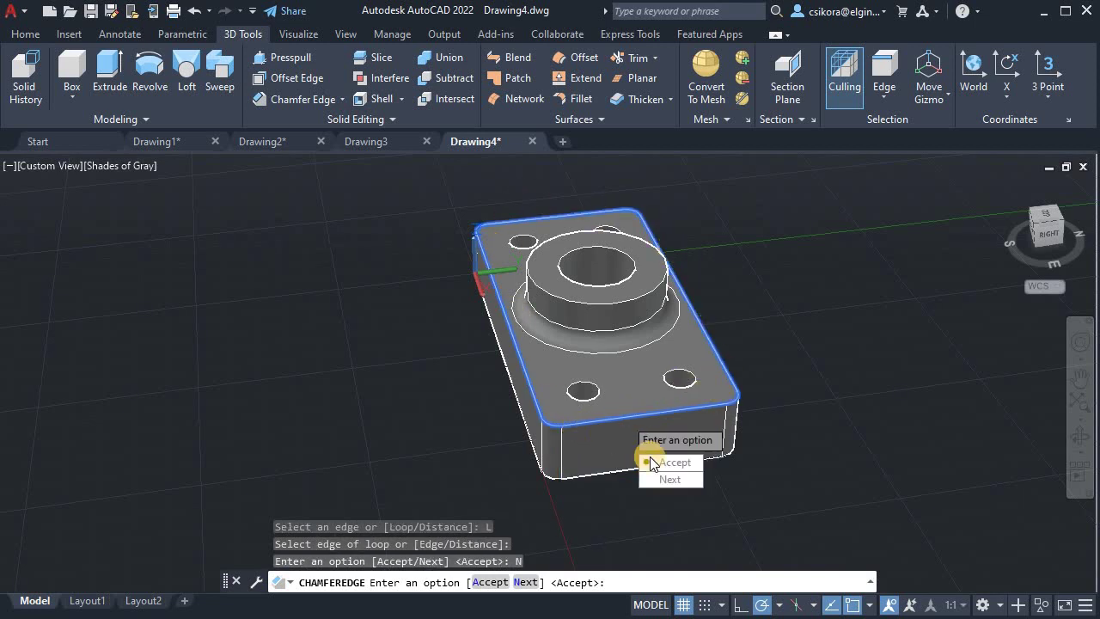
pyautogui.rightClick(624, 418)
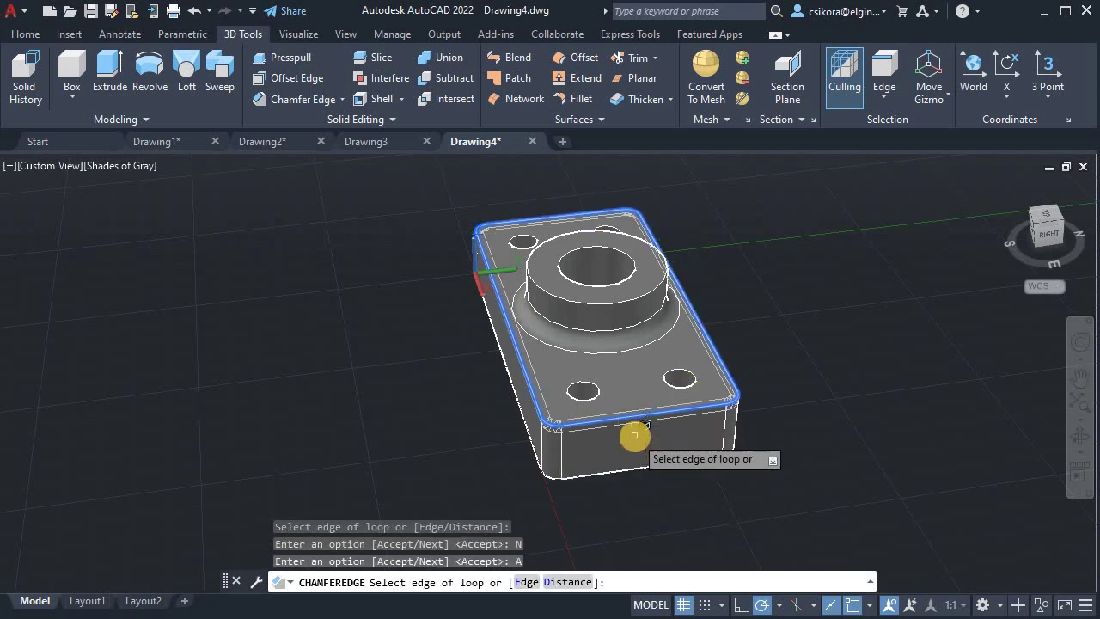
pyautogui.press('Return')
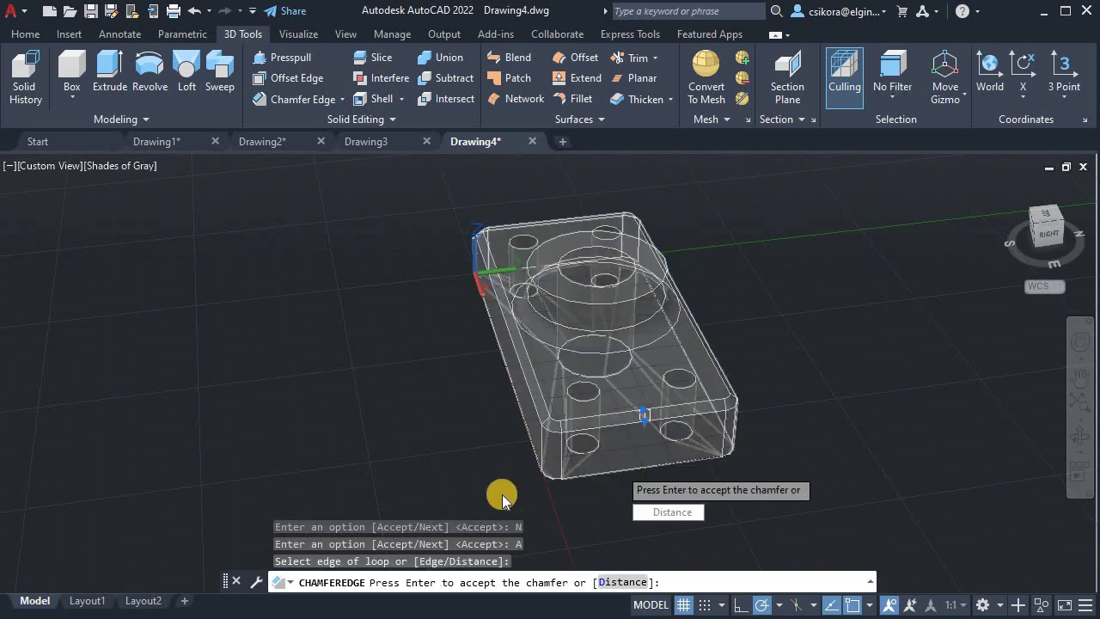
pyautogui.press('Return')
pyautogui.moveTo(348, 434)
pyautogui.keyDown('shift'); pyautogui.mouseDown(button='middle')
pyautogui.moveTo(472, 449)
pyautogui.moveTo(581, 433)
pyautogui.moveTo(590, 482)
pyautogui.moveTo(576, 427)
pyautogui.moveTo(653, 480)
pyautogui.mouseUp(button='middle'); pyautogui.keyUp('shift')
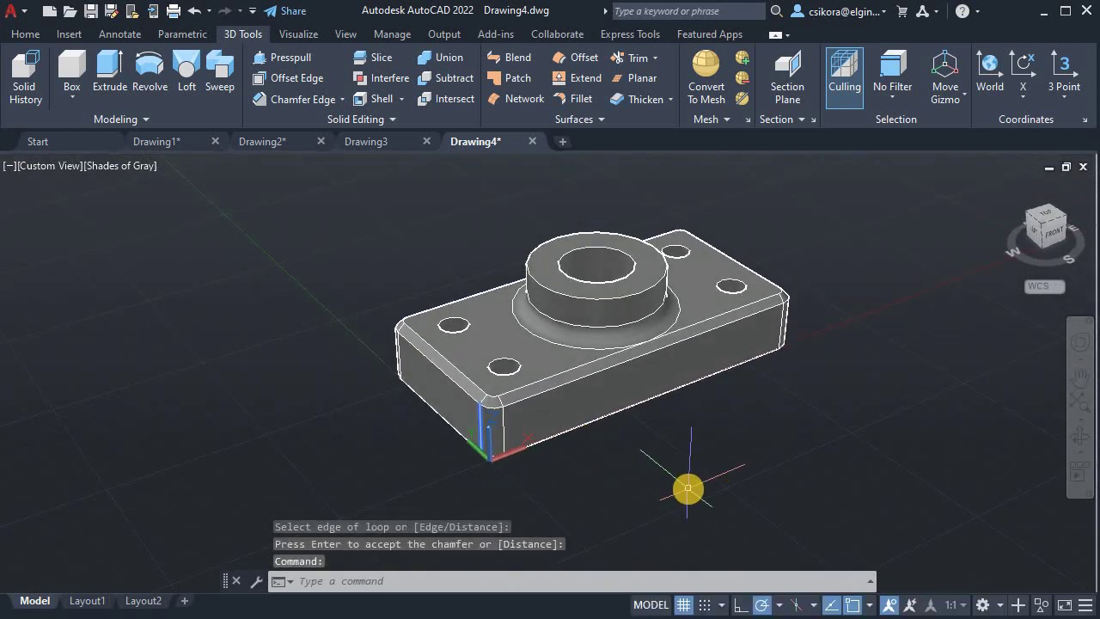
pyautogui.click(12, 11)
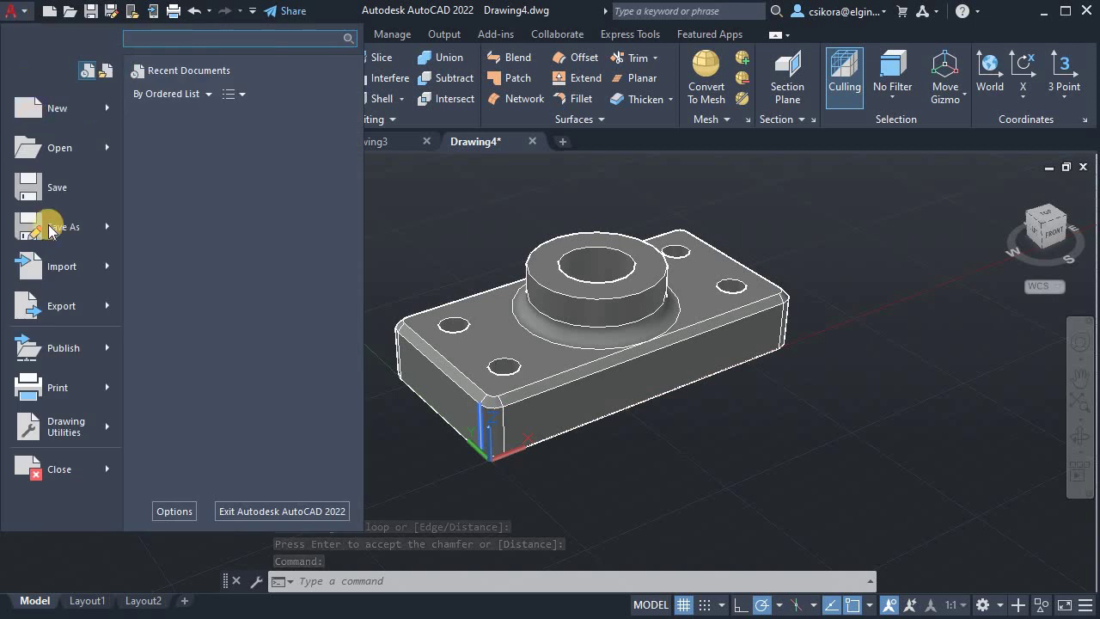
pyautogui.moveTo(68, 307)
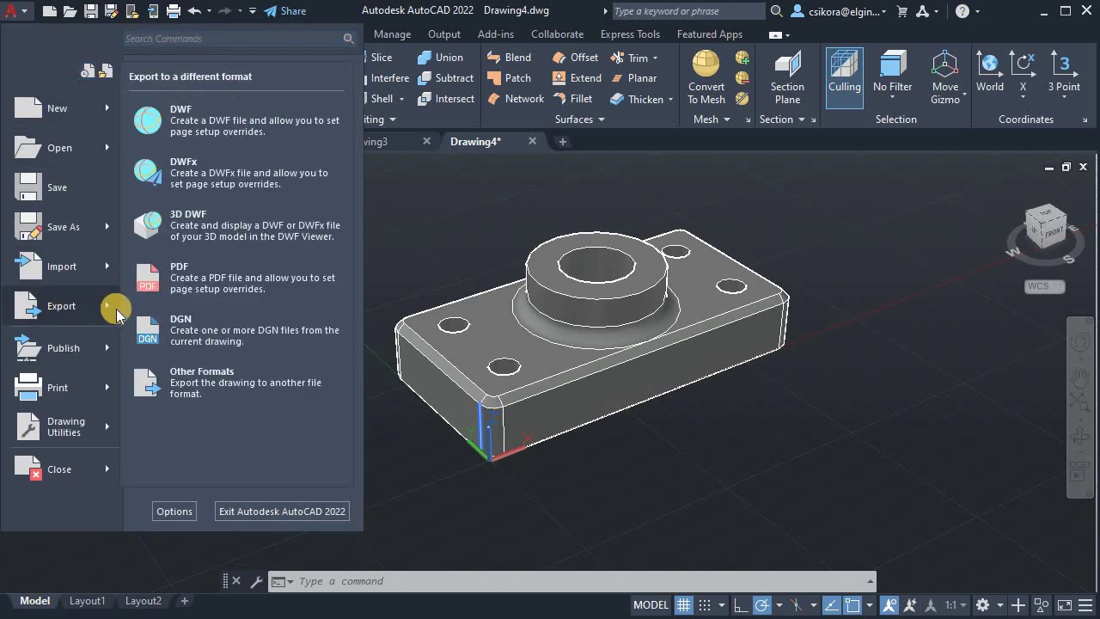
pyautogui.click(197, 290)
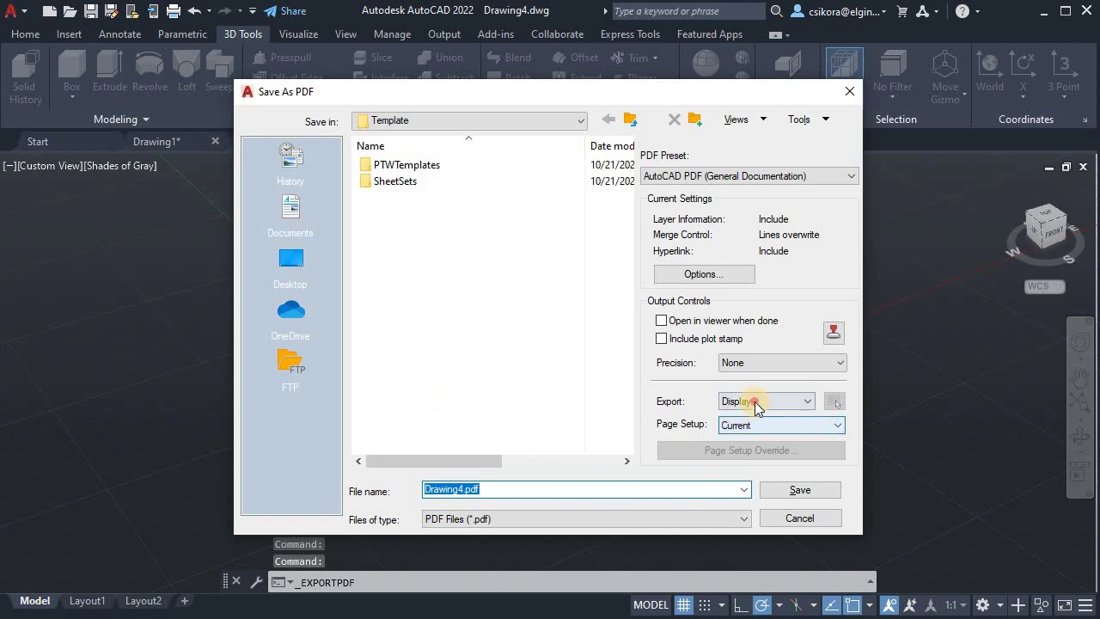
pyautogui.click(757, 404)
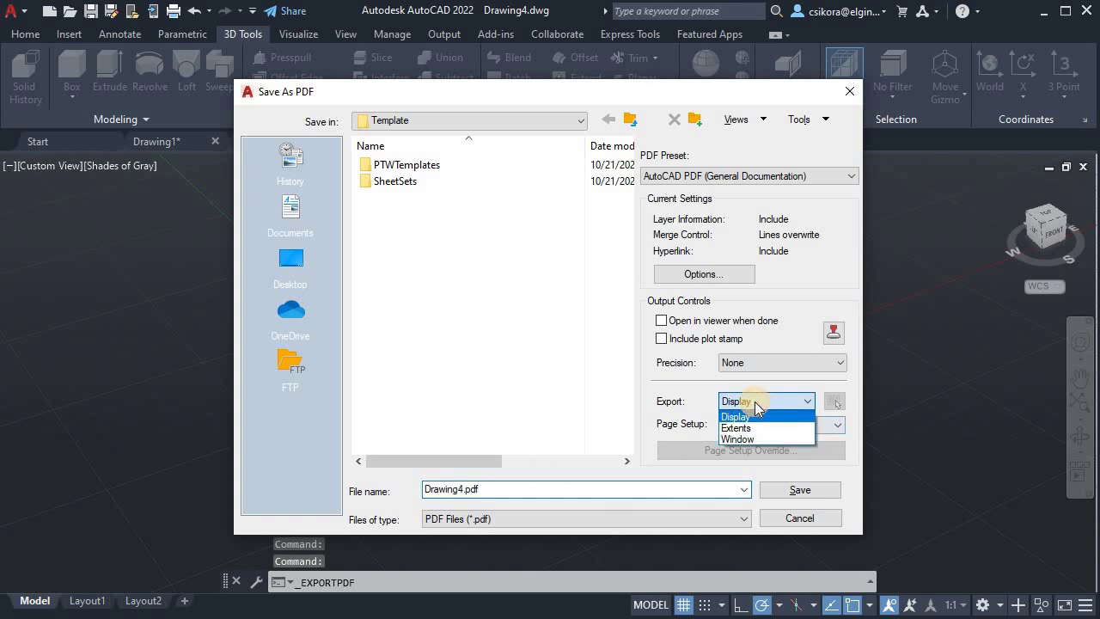
pyautogui.click(748, 428)
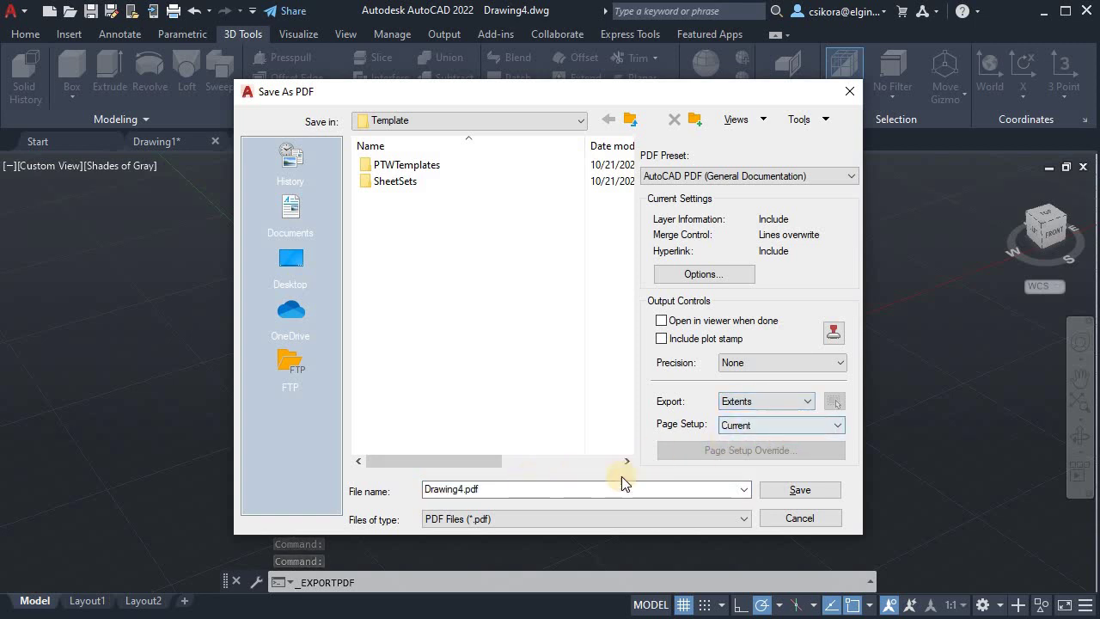
pyautogui.click(799, 518)
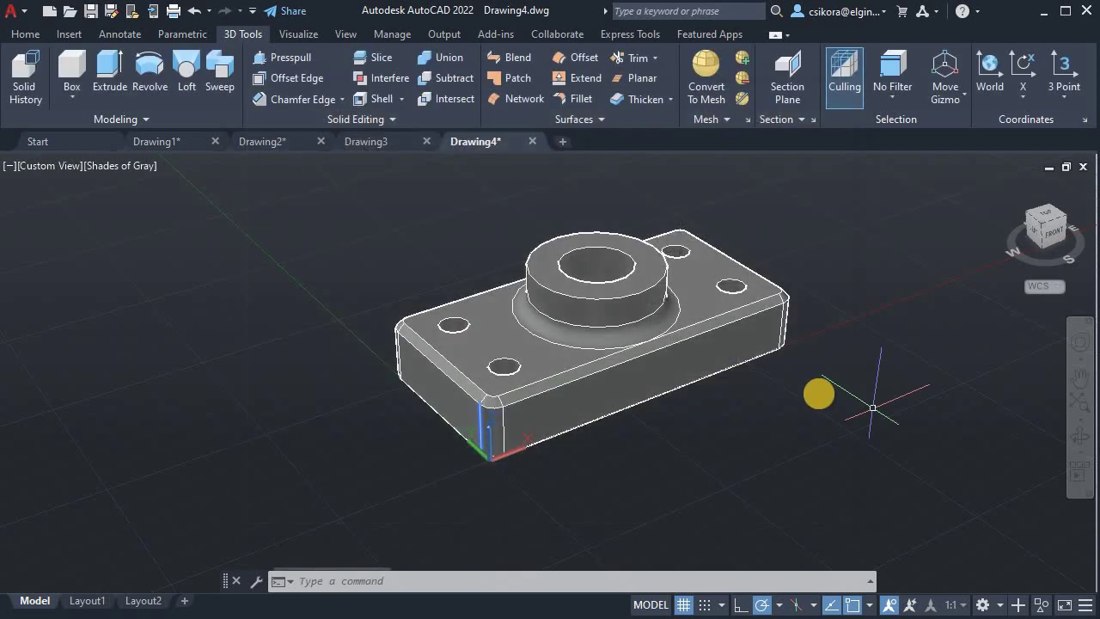